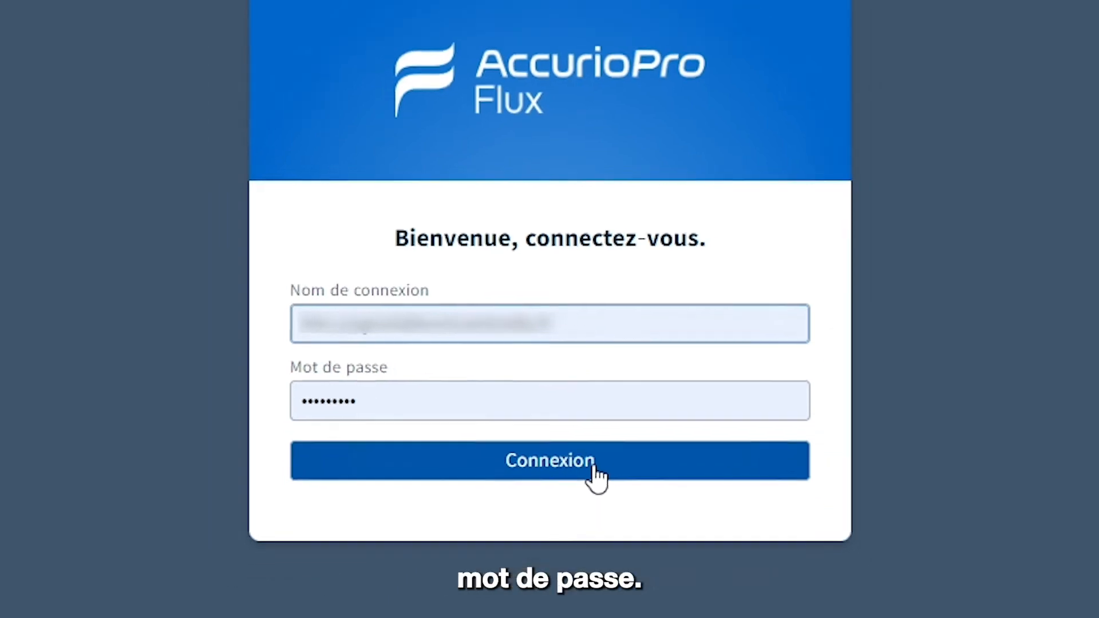
# Log in with the prefilled credentials and show the dashboard.
pyautogui.click(597, 495)
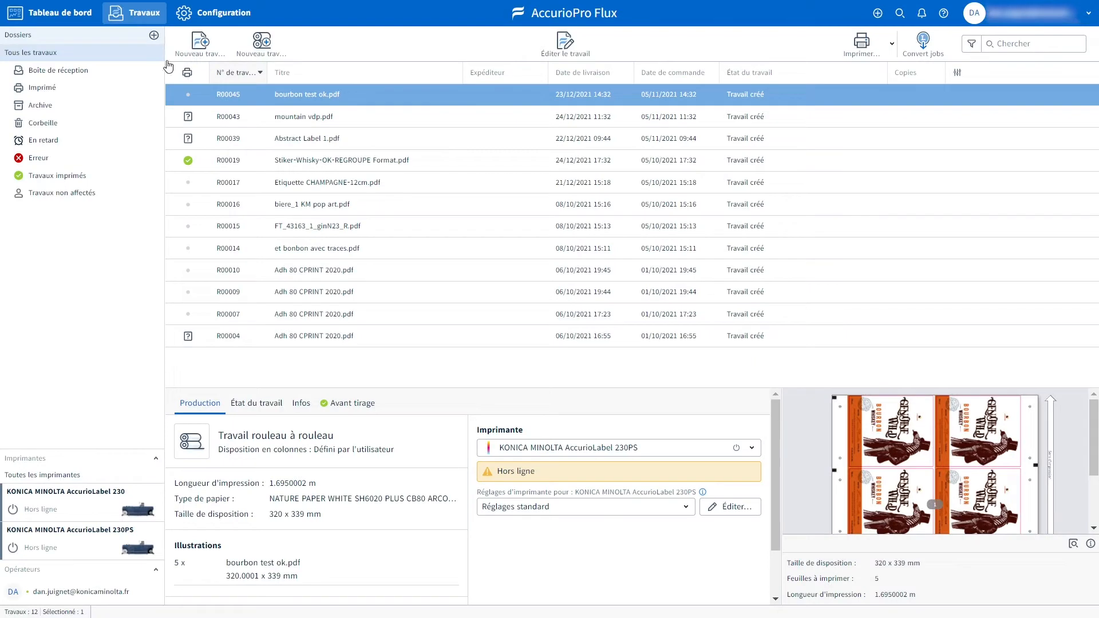
pyautogui.click(55, 16)
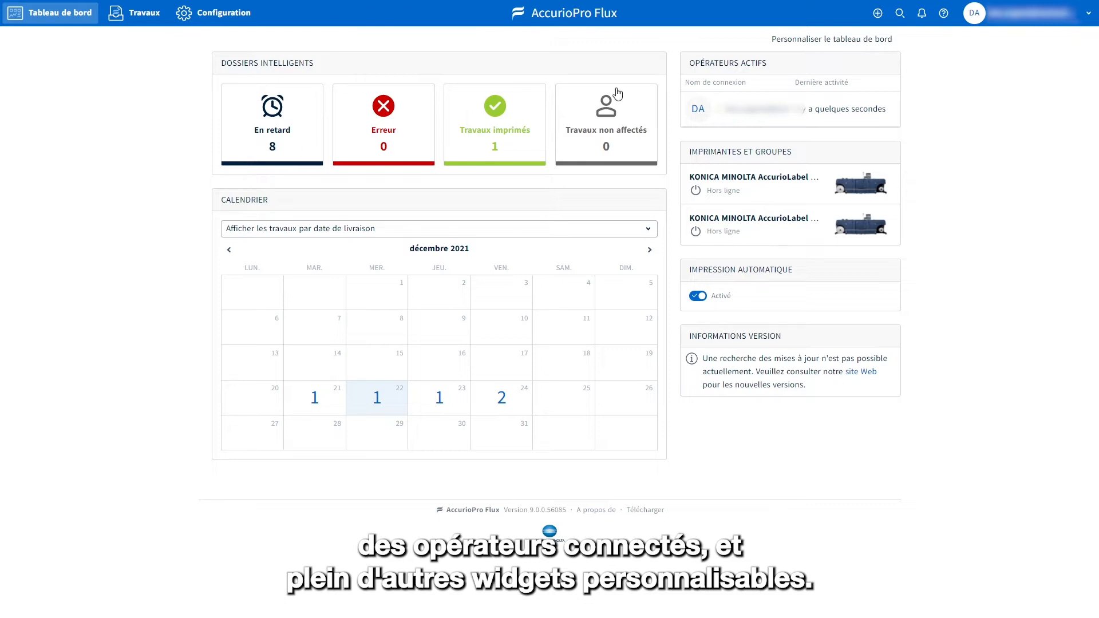
# Look through the general administration settings and return to the list of all jobs.
pyautogui.click(219, 19)
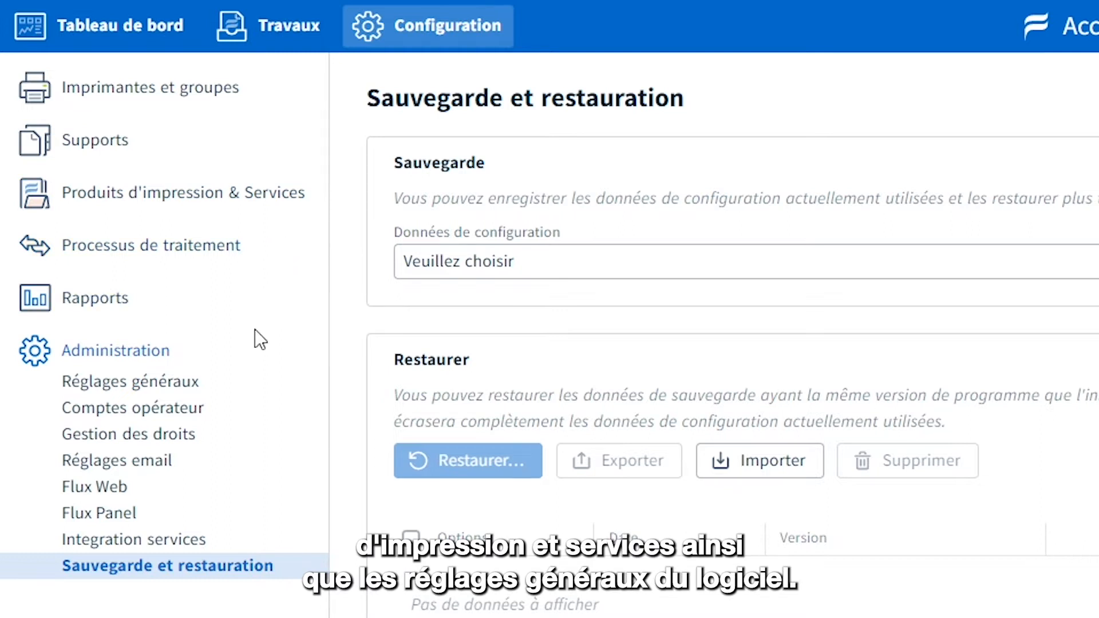
pyautogui.click(238, 397)
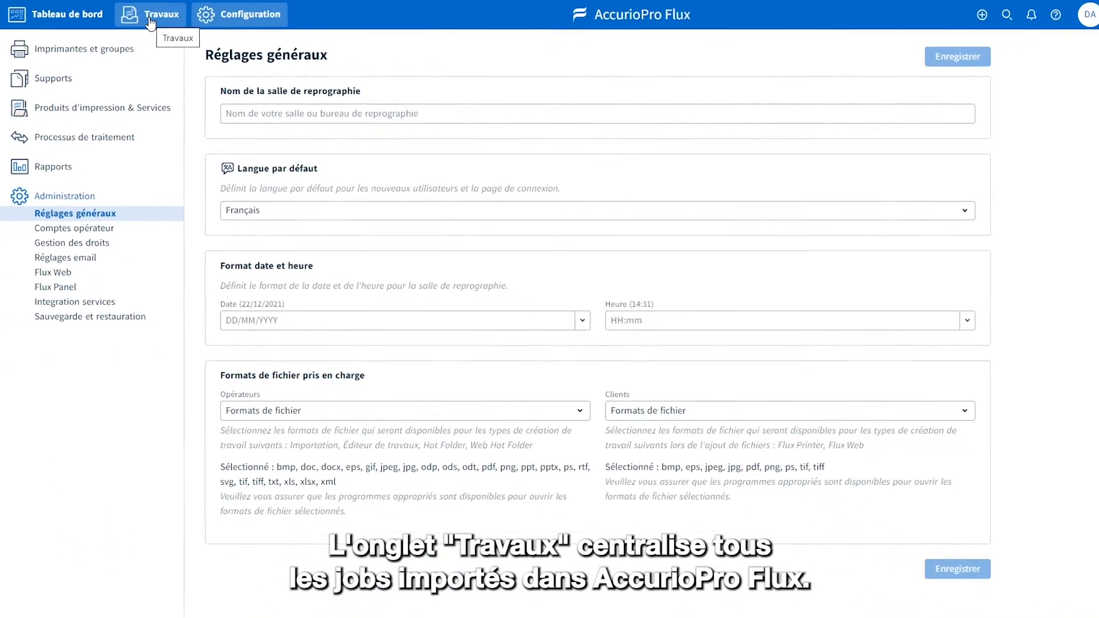
pyautogui.click(150, 22)
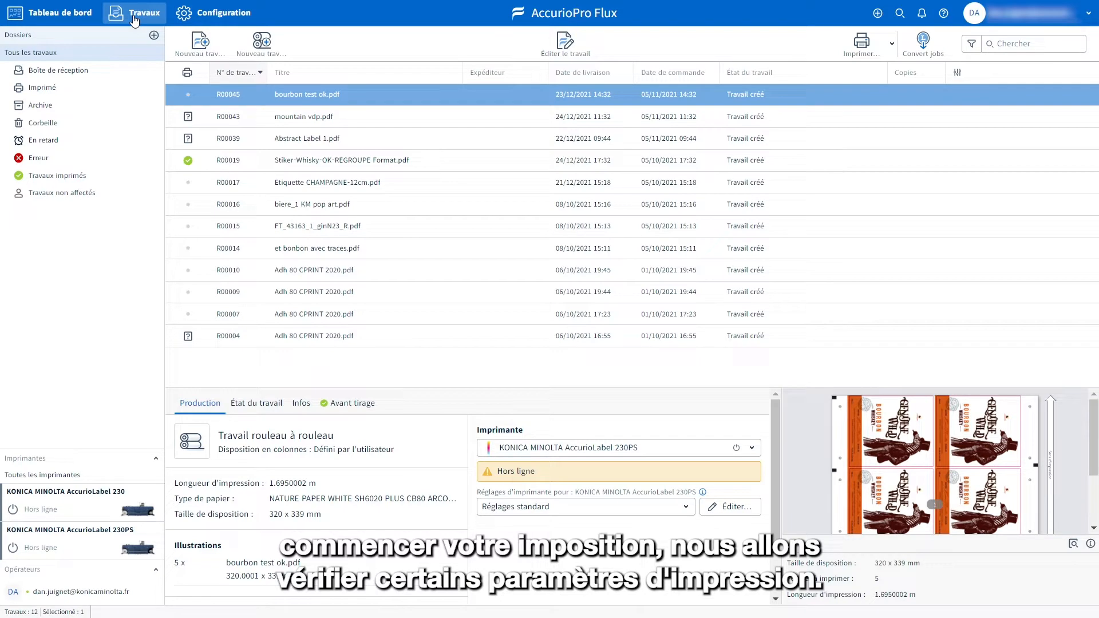
# Open the KONICA MINOLTA AccurioLabel 230PS printer for editing and enable "Afficher l'état d'impression en temps réel depuis l'imprimante".
pyautogui.click(196, 17)
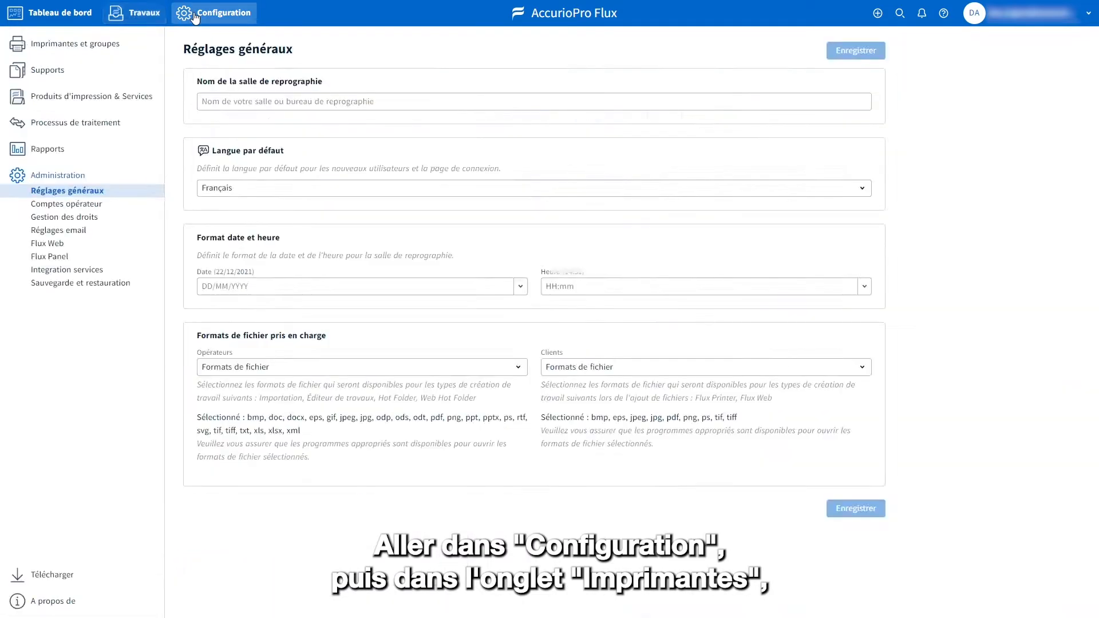
pyautogui.click(164, 67)
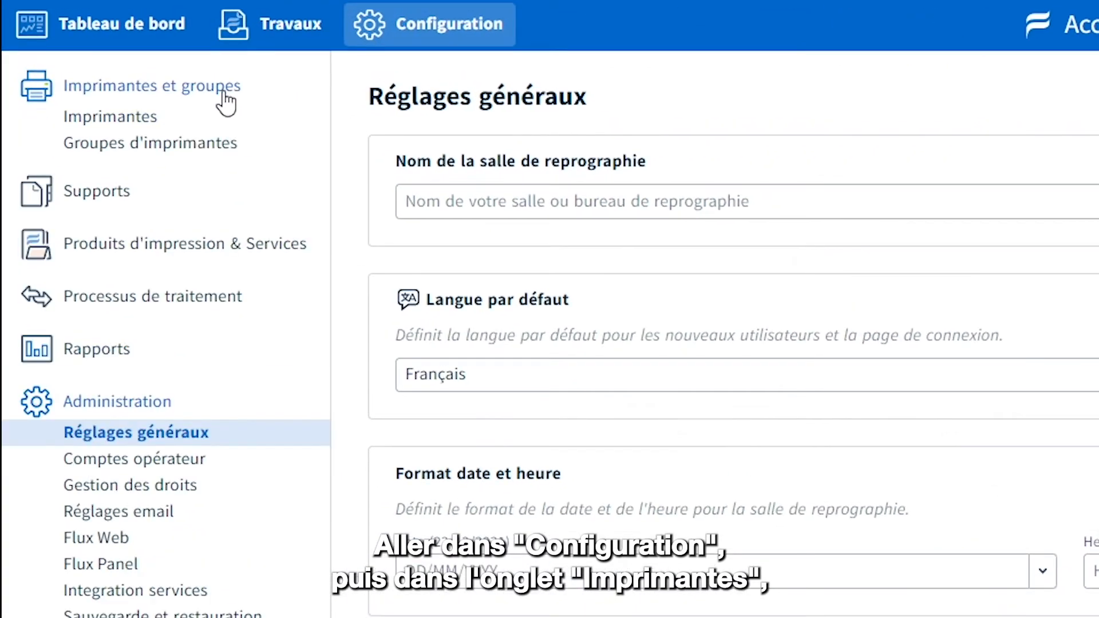
pyautogui.click(185, 118)
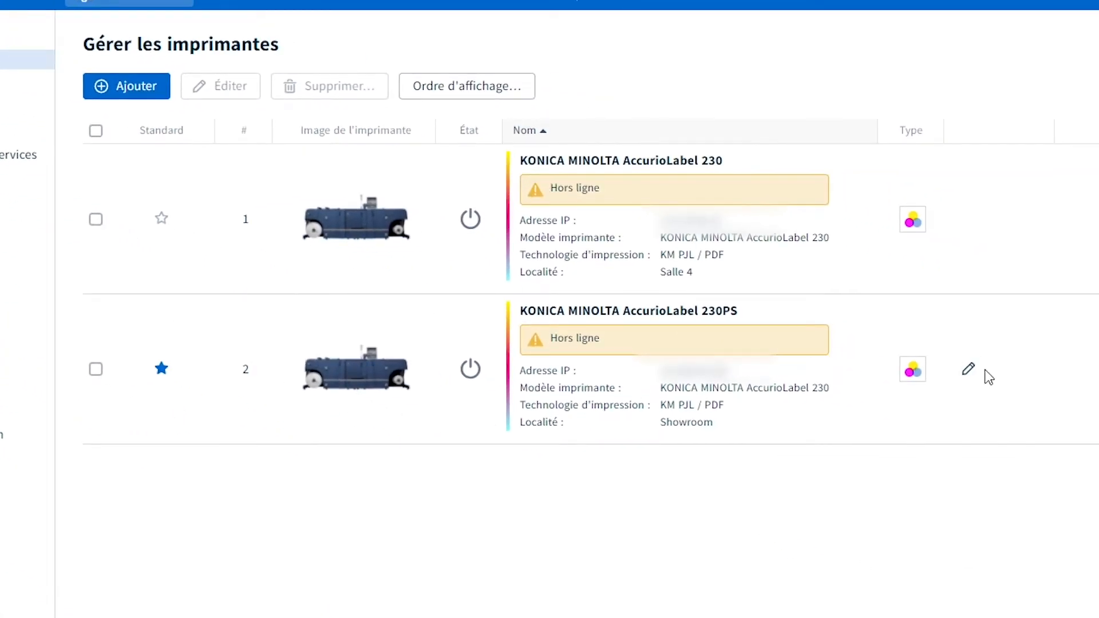
pyautogui.click(967, 369)
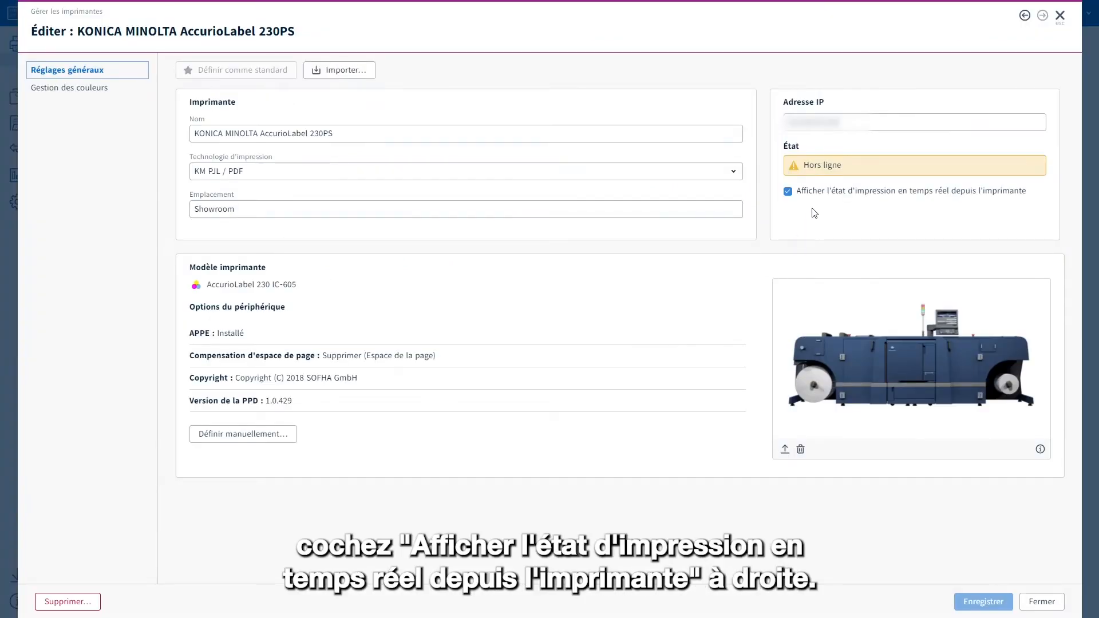
pyautogui.click(836, 195)
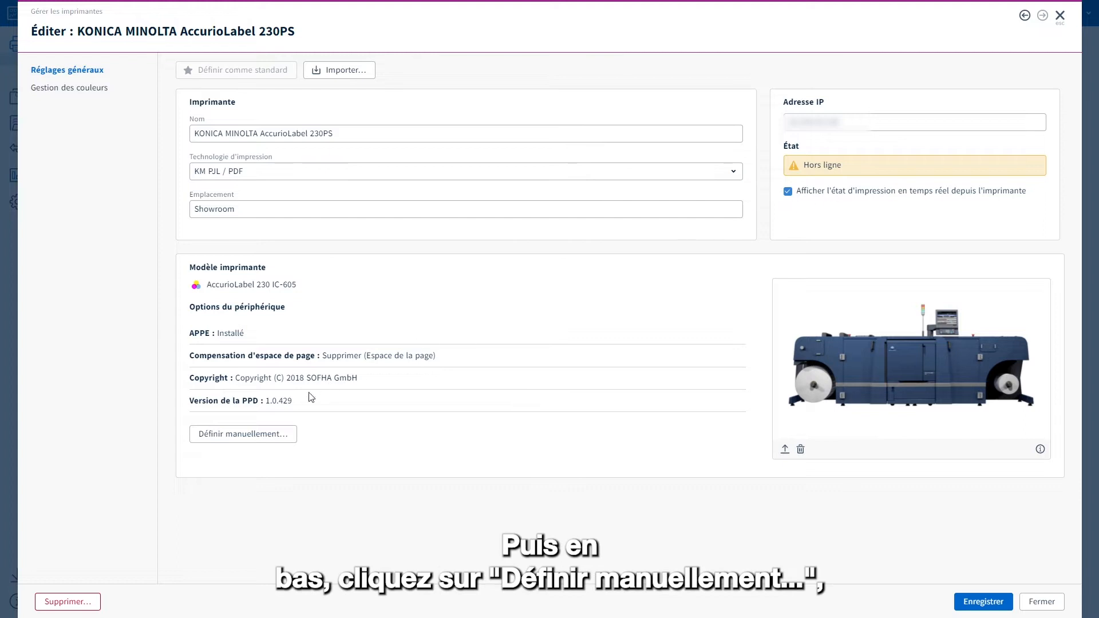
# Set the printer's device options to APPE "Installé" and page-space compensation "Supprimer (Espace de la page)", then save and close the printer settings.
pyautogui.click(253, 435)
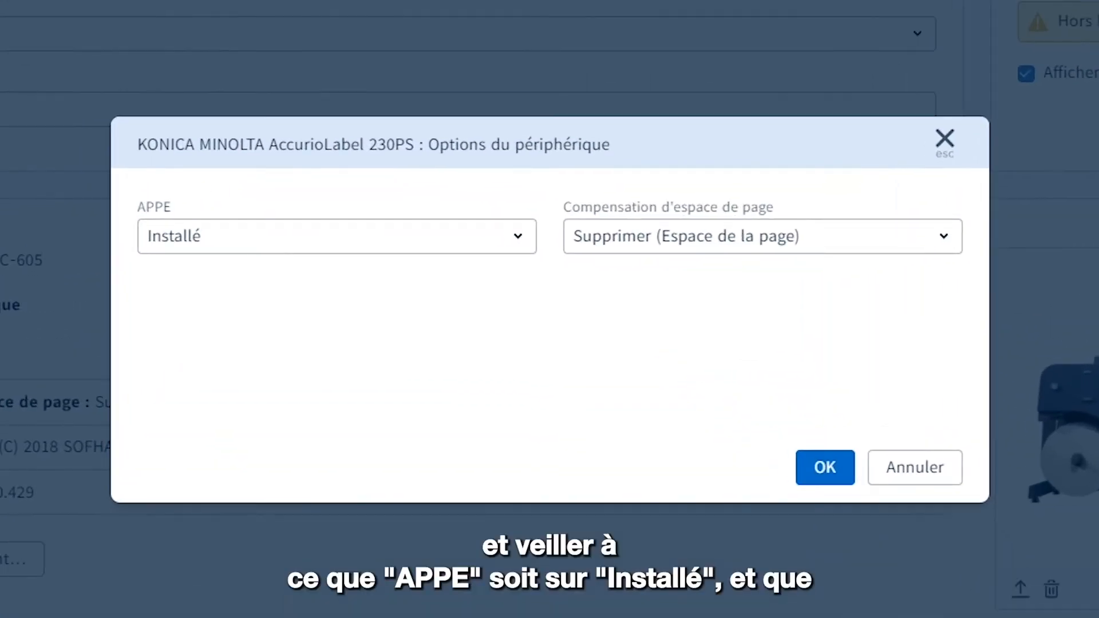
pyautogui.click(381, 231)
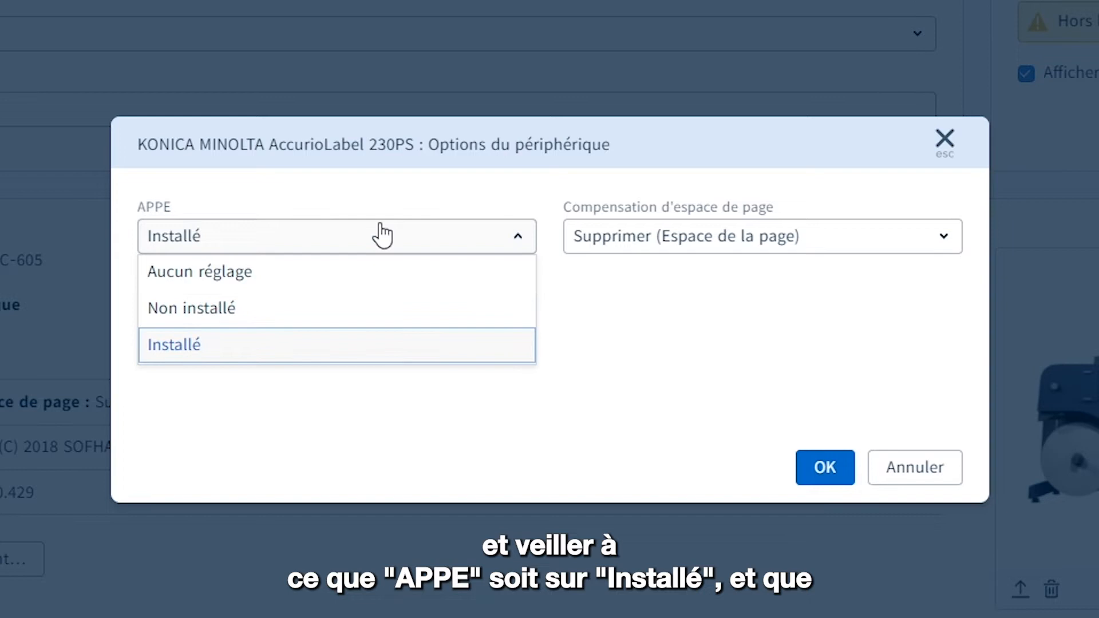
pyautogui.click(381, 235)
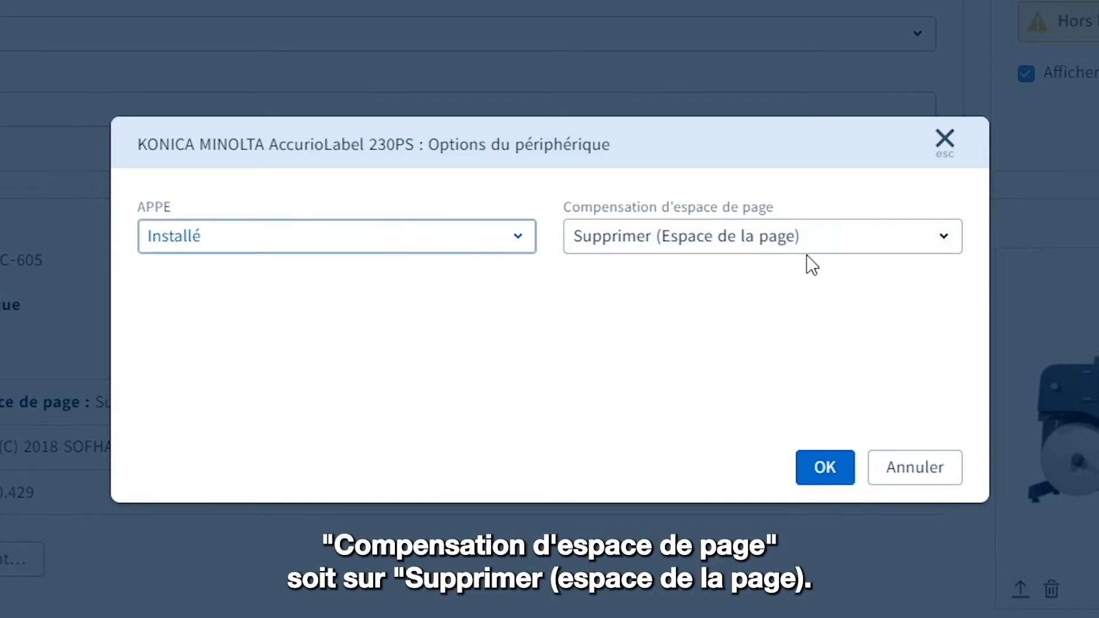
pyautogui.click(853, 246)
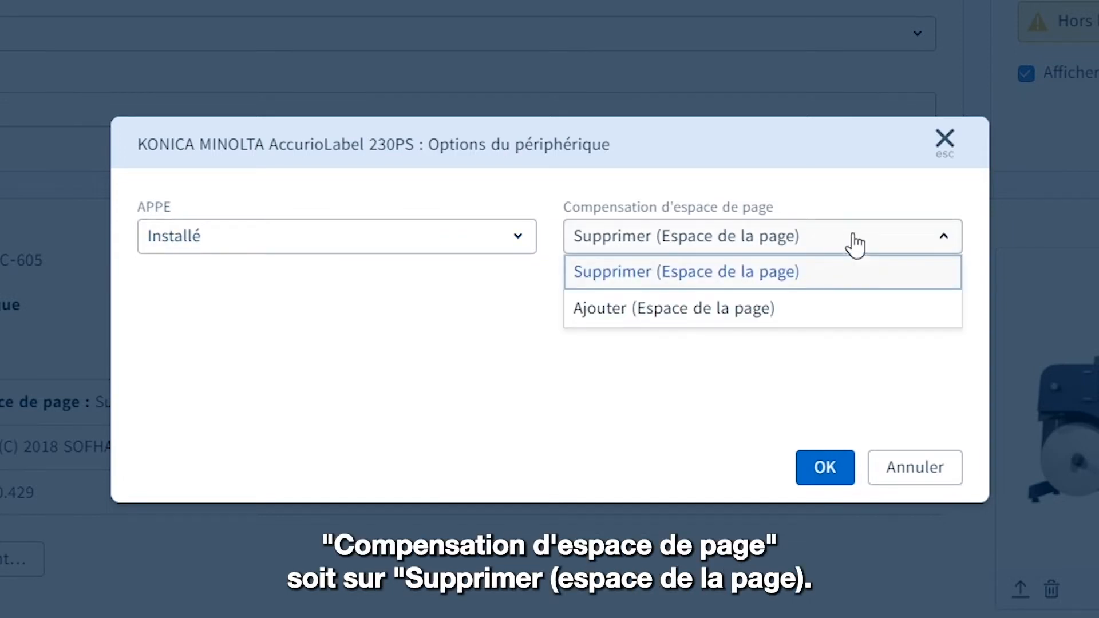
pyautogui.click(854, 245)
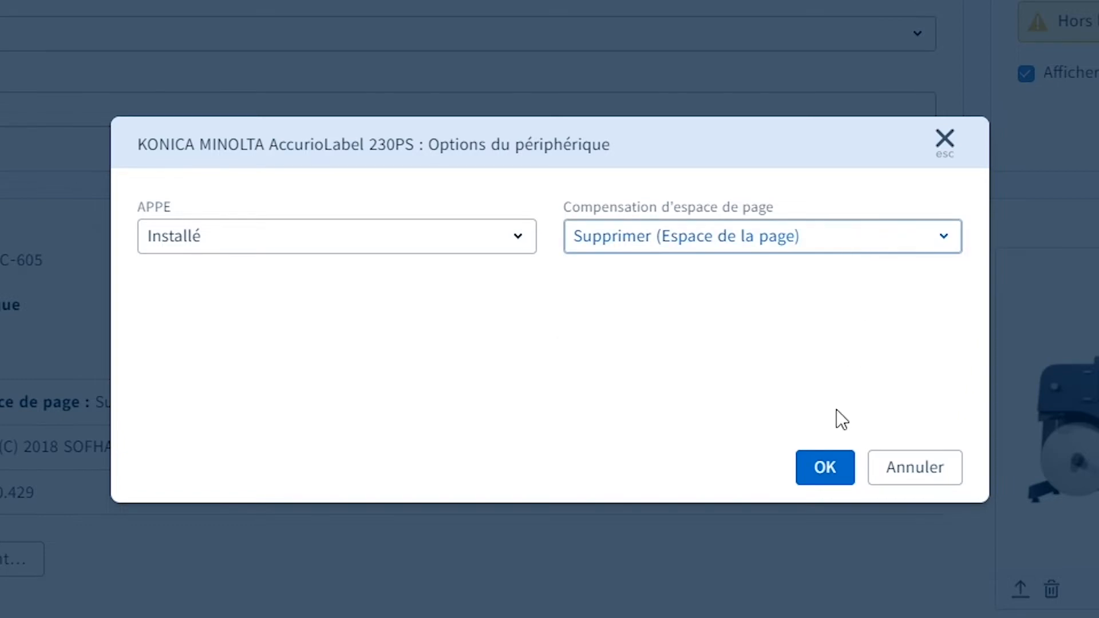
pyautogui.click(825, 467)
pyautogui.click(993, 601)
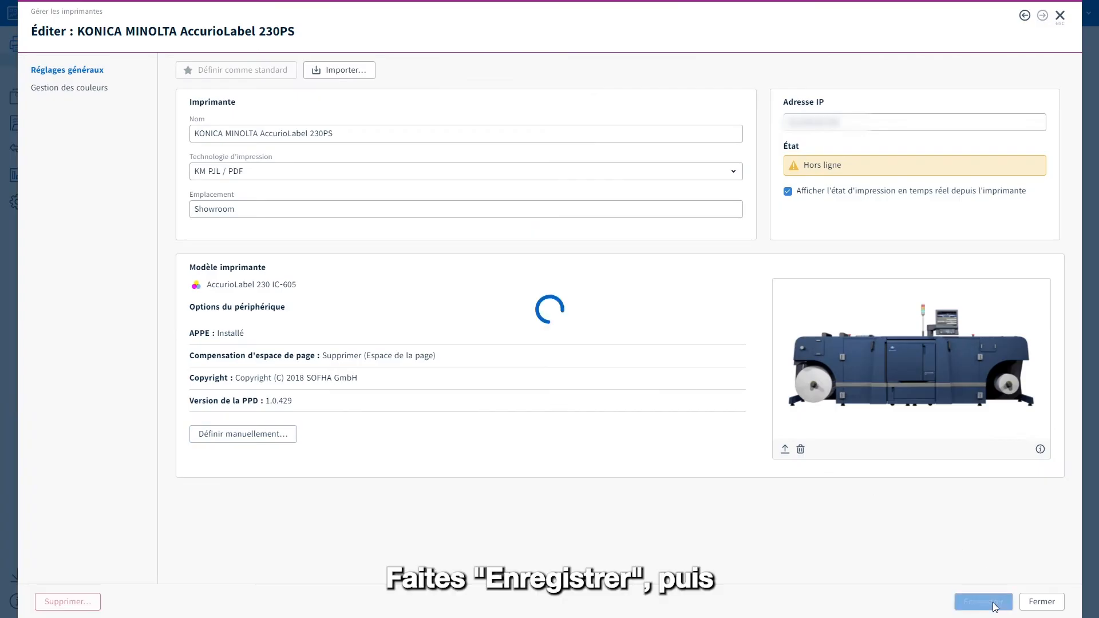
pyautogui.click(1051, 604)
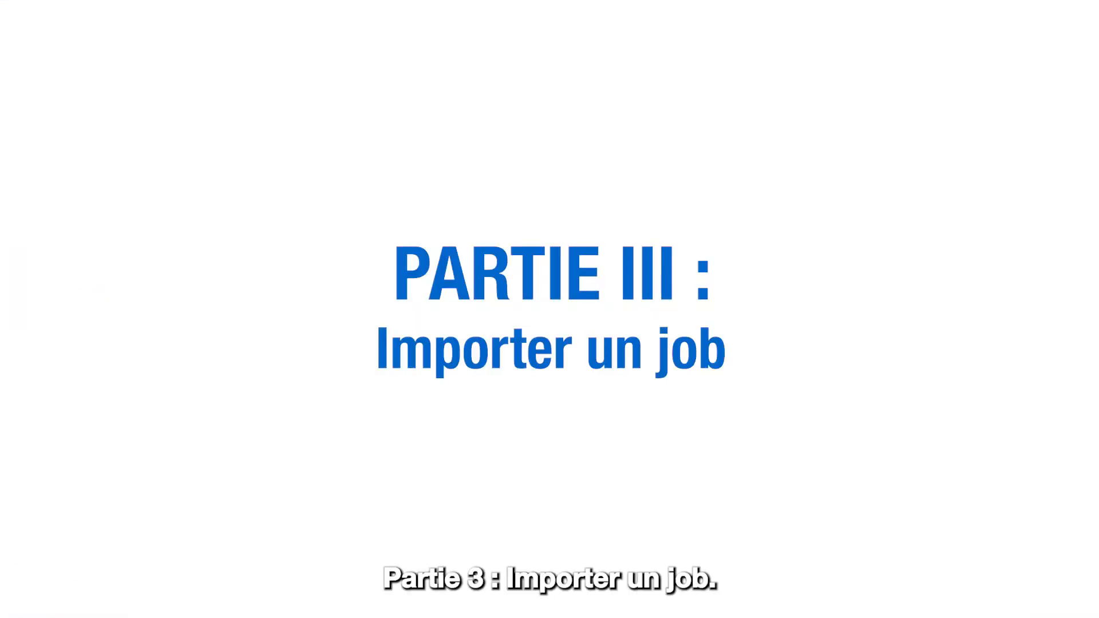
# Create a new roll-to-roll job and add the file FT_43007_1_castelloValpeca_R.pdf from the desktop.
pyautogui.click(156, 22)
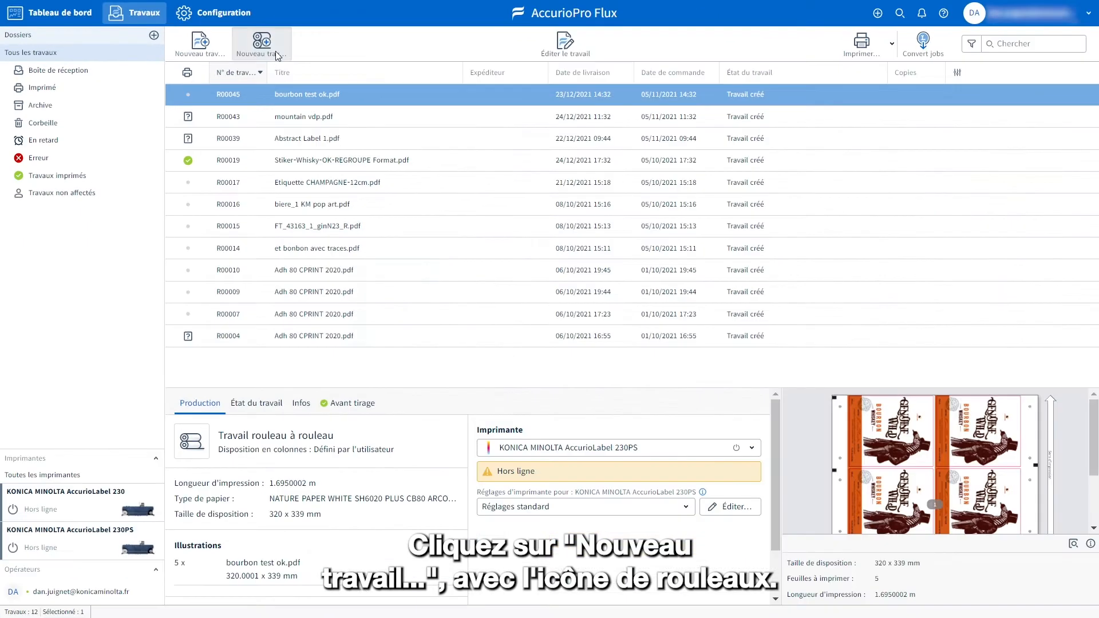
pyautogui.click(276, 51)
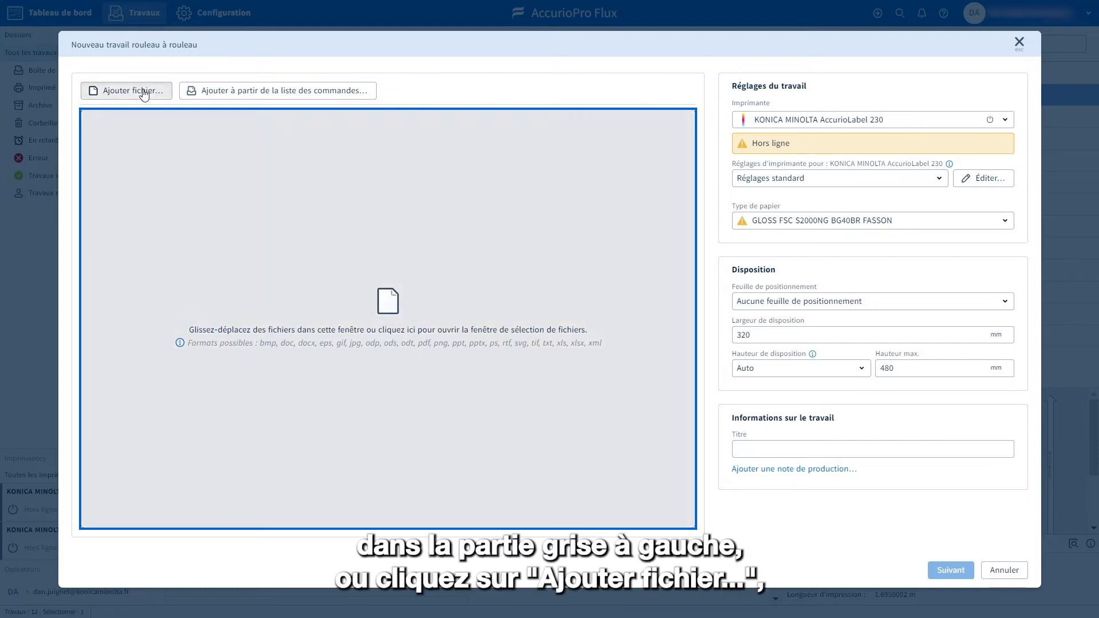
pyautogui.click(144, 94)
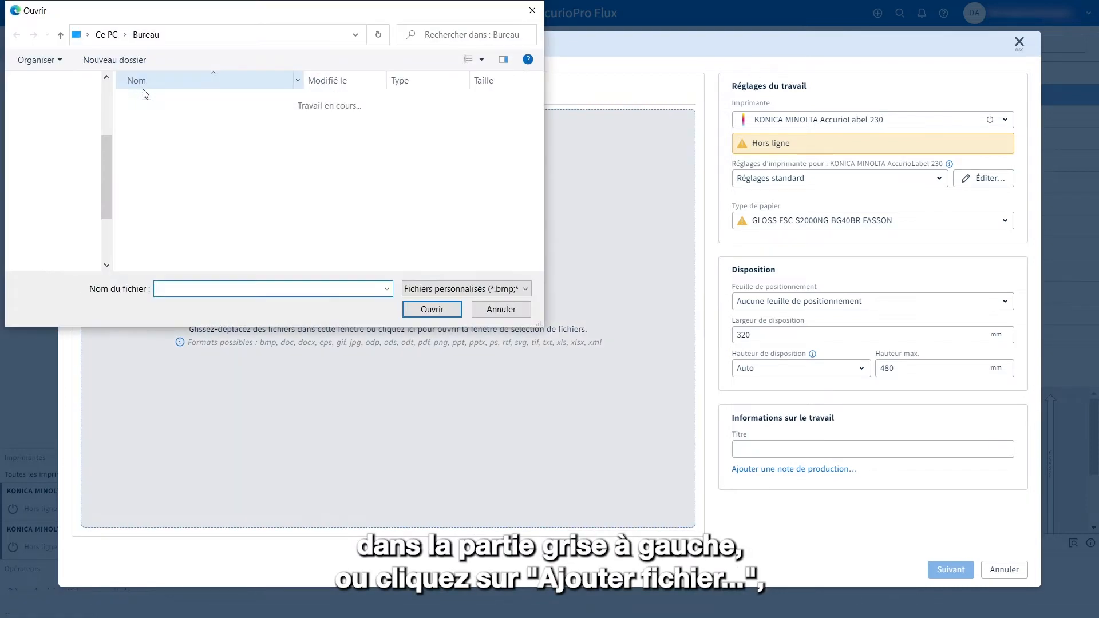
pyautogui.click(171, 116)
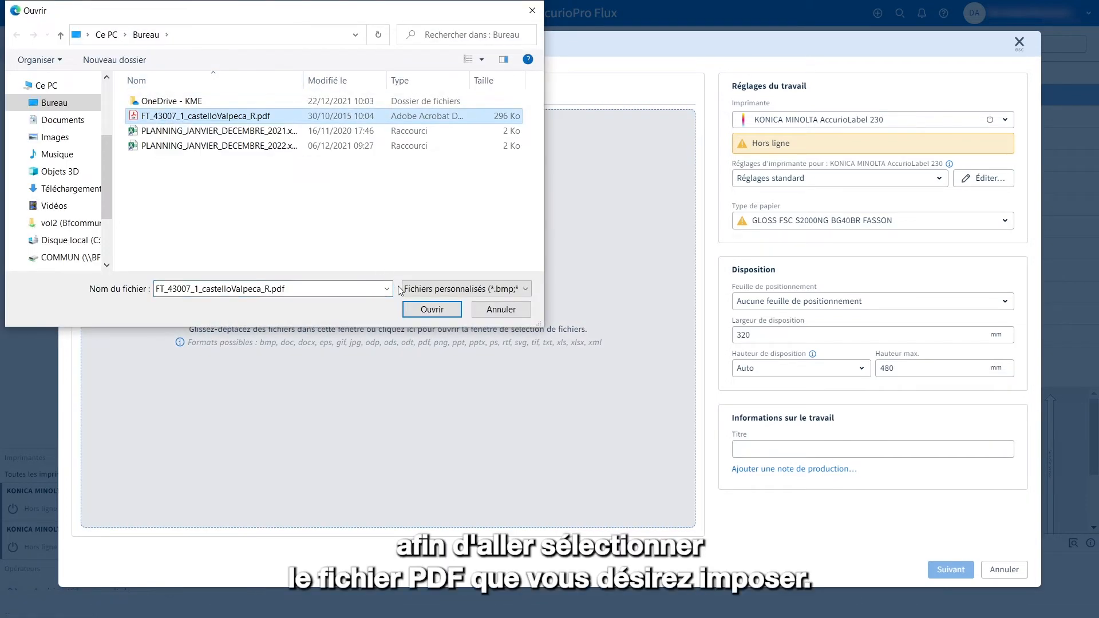
pyautogui.click(432, 309)
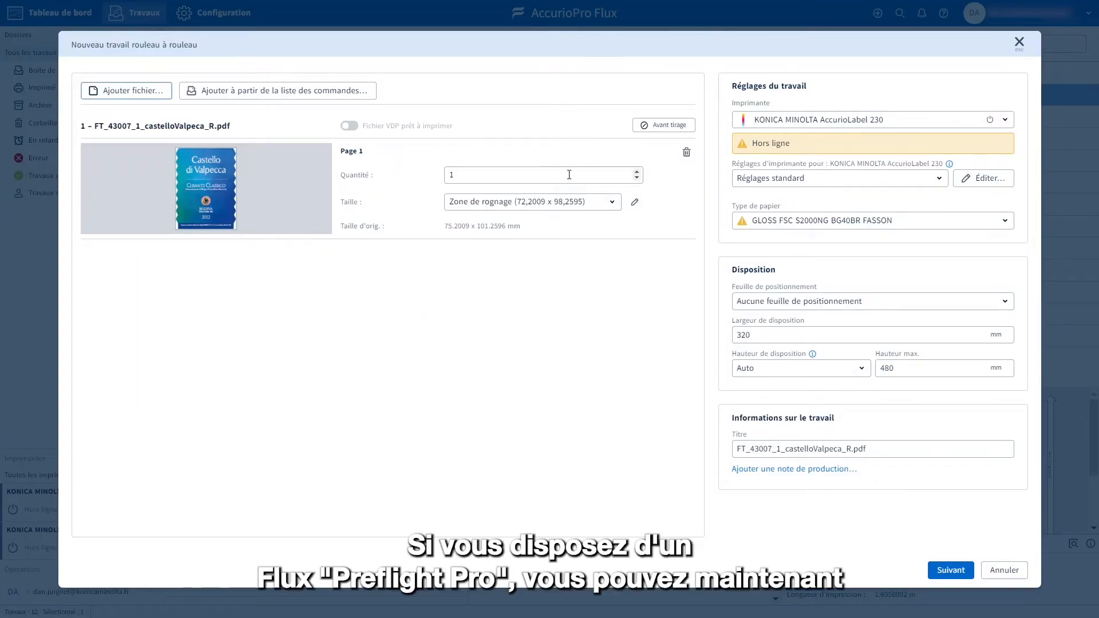
# Run the "Contrôle simple avant tirage" preflight profile on the added PDF and accept the results.
pyautogui.click(690, 131)
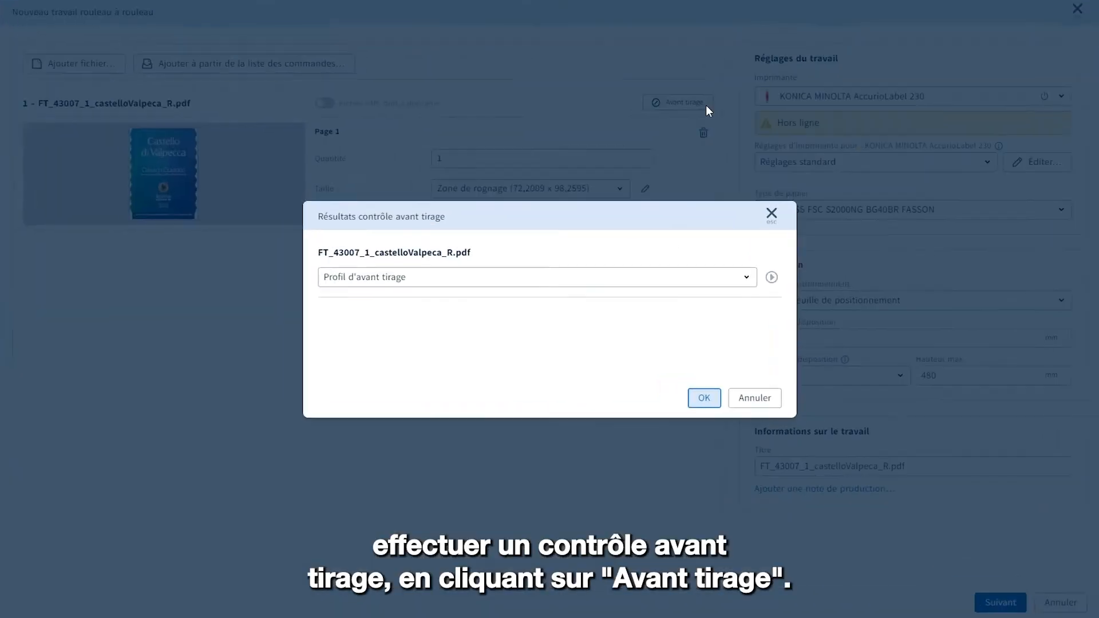
pyautogui.click(726, 250)
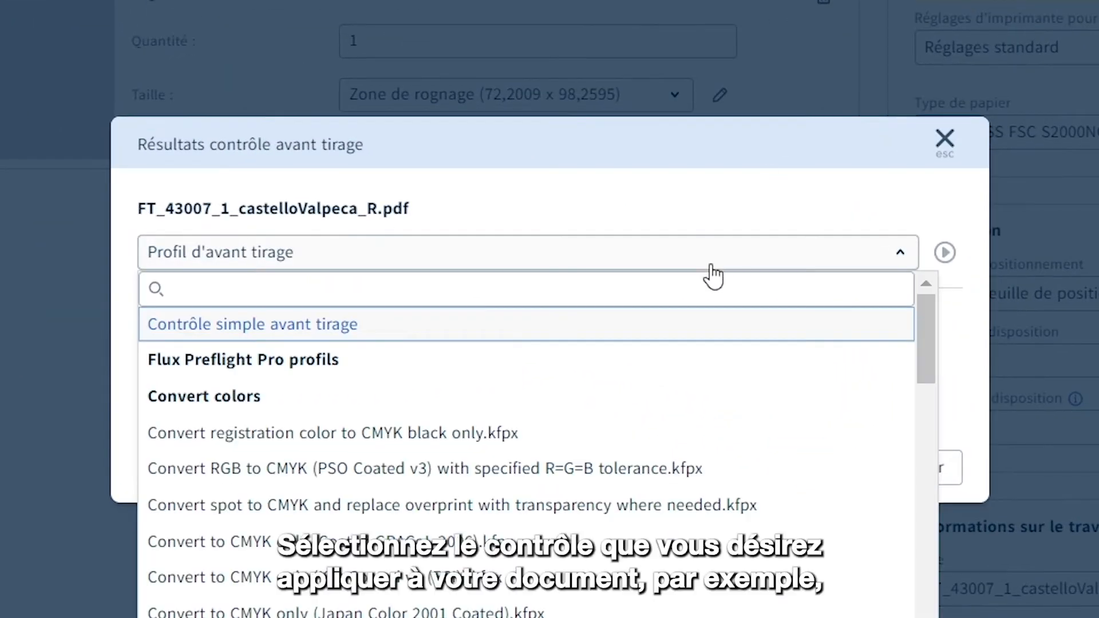
pyautogui.click(588, 332)
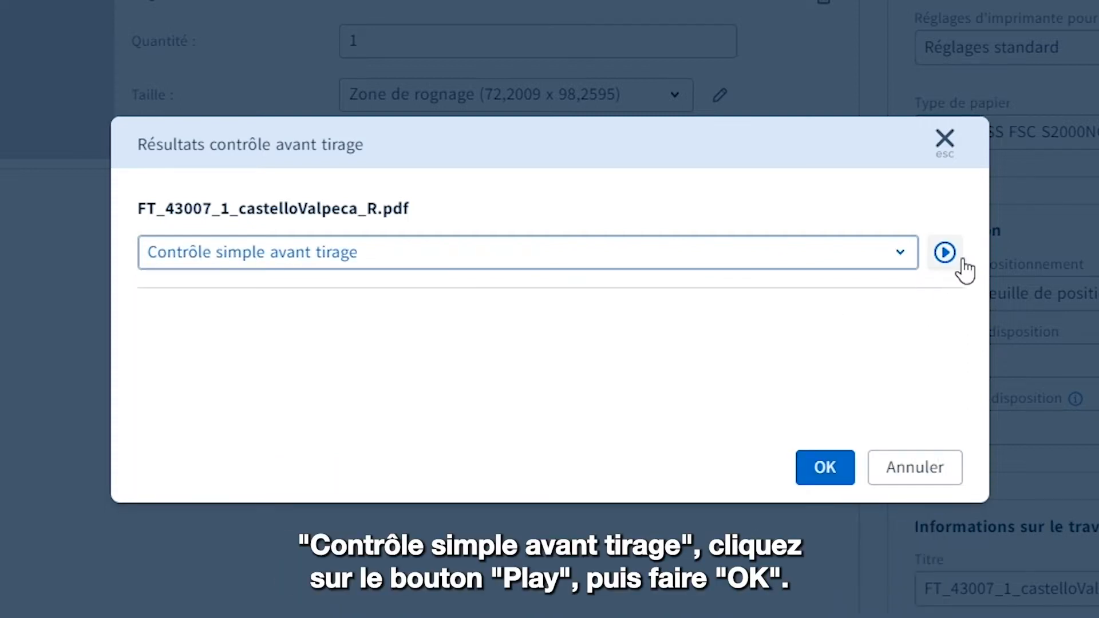
pyautogui.click(948, 254)
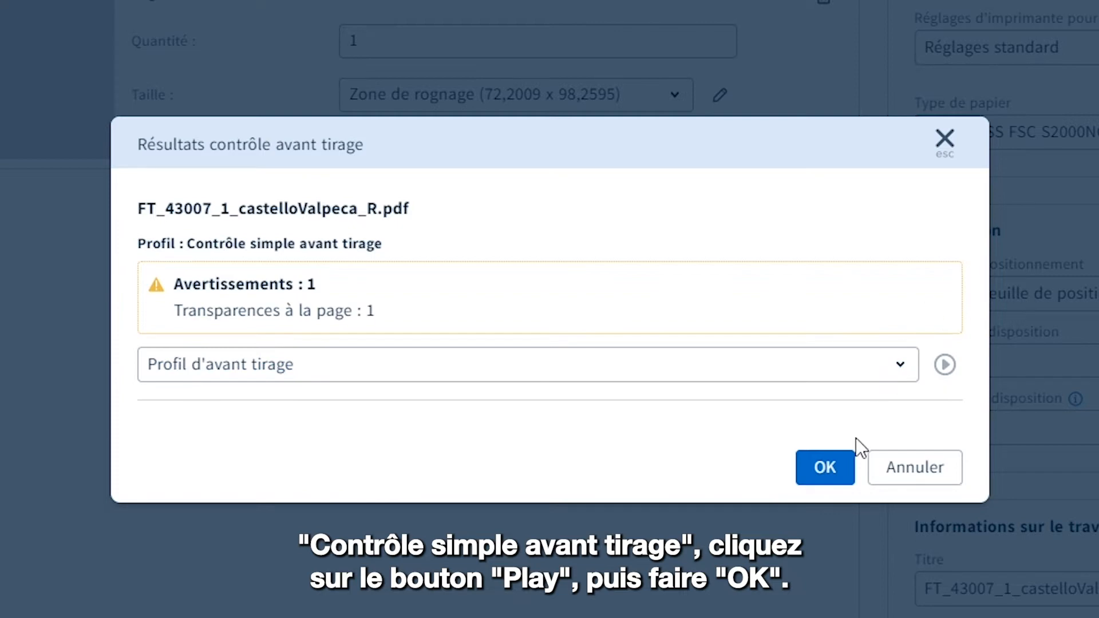
pyautogui.click(825, 466)
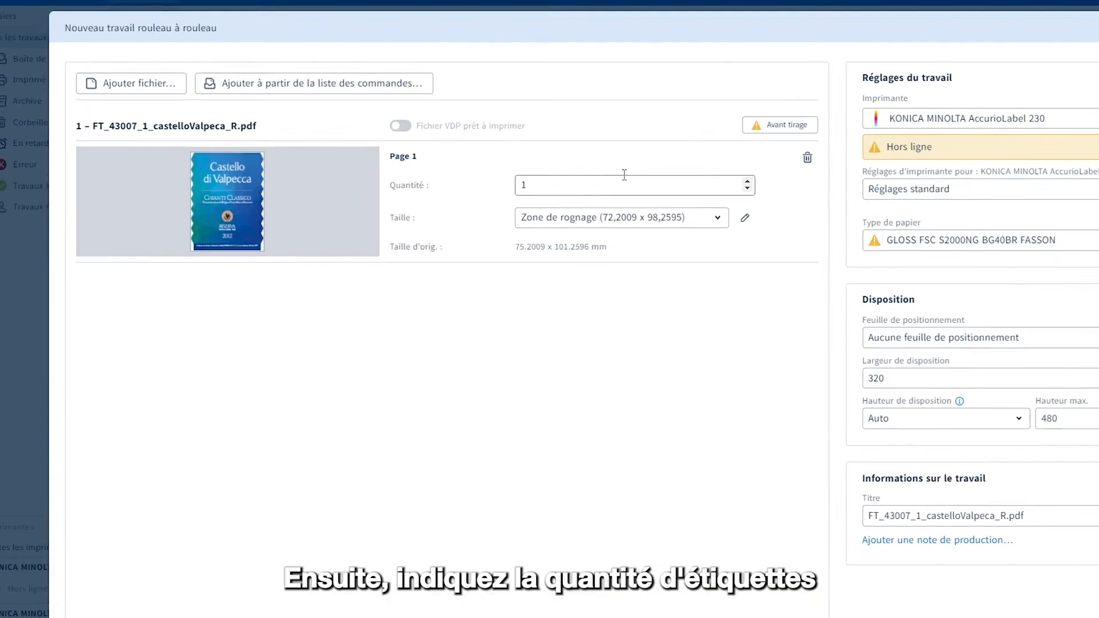
# Set the label quantity to 1000 and its size to "Zone de rognage (72,2009 x 98,2595)".
pyautogui.click(623, 185)
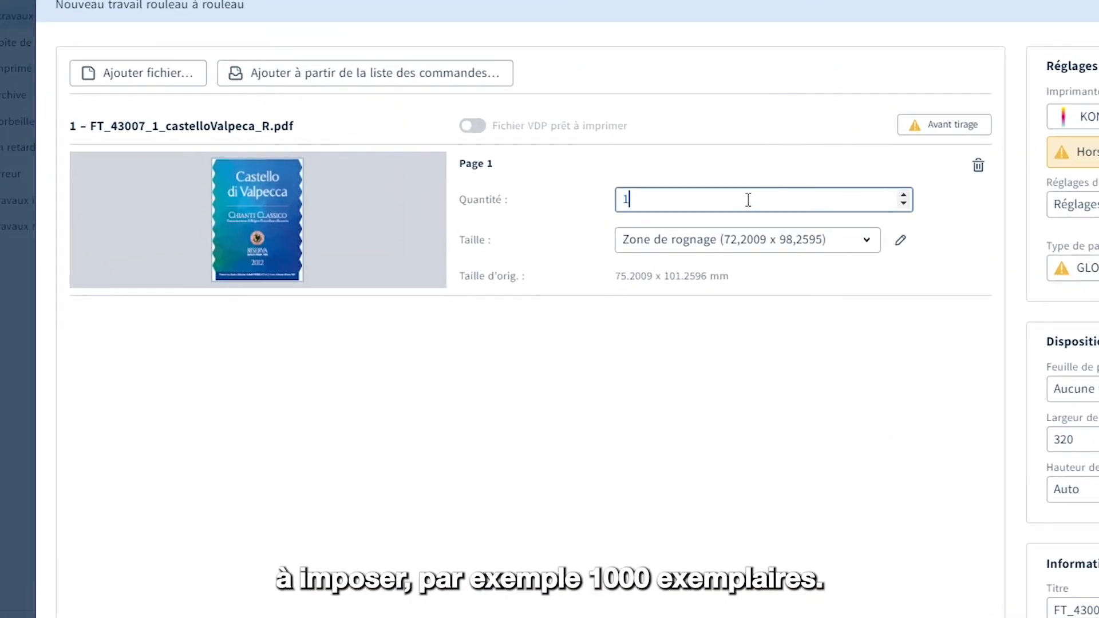
pyautogui.write('000')
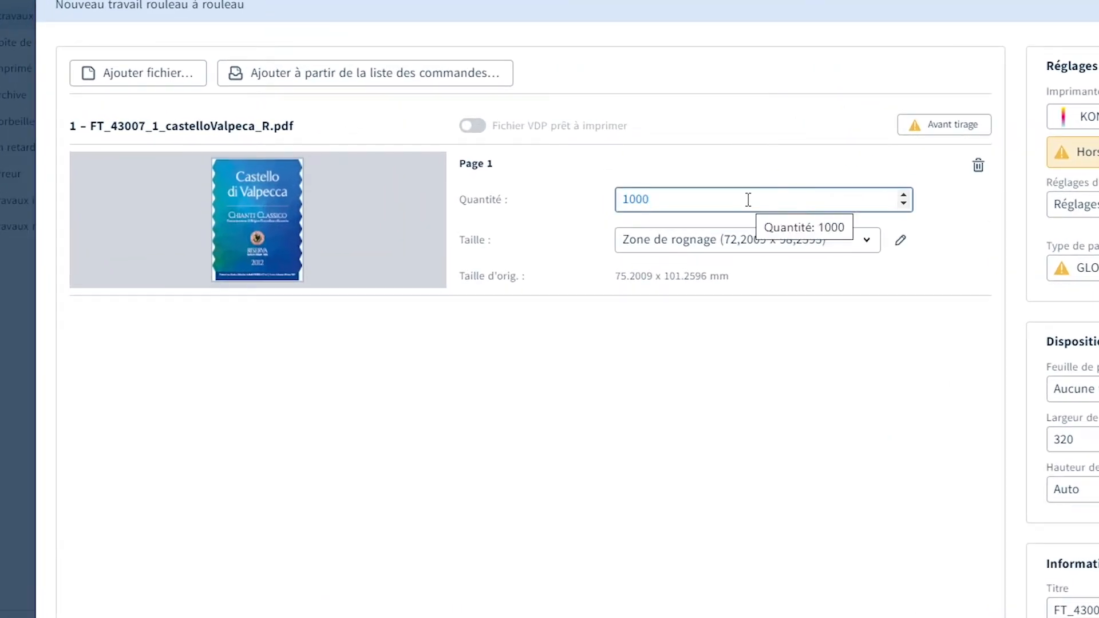
pyautogui.click(774, 240)
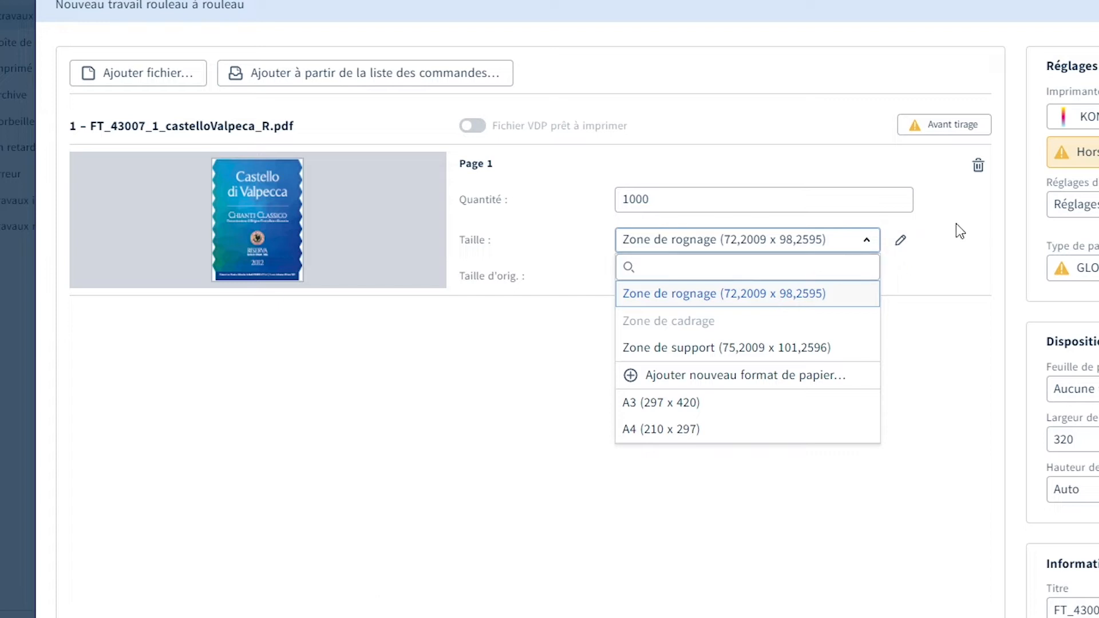
pyautogui.click(779, 309)
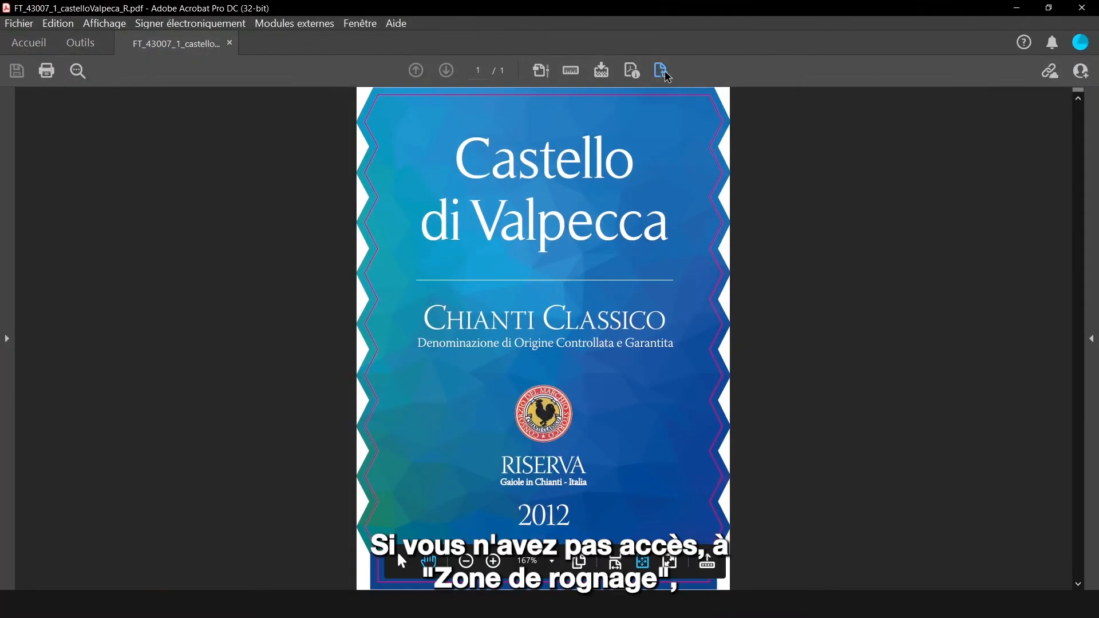
# Switch to Adobe Acrobat and inspect the label PDF's page boxes, choosing "Zone de fond perdu" and then "Zone de rognage" for the margin controls.
pyautogui.click(664, 71)
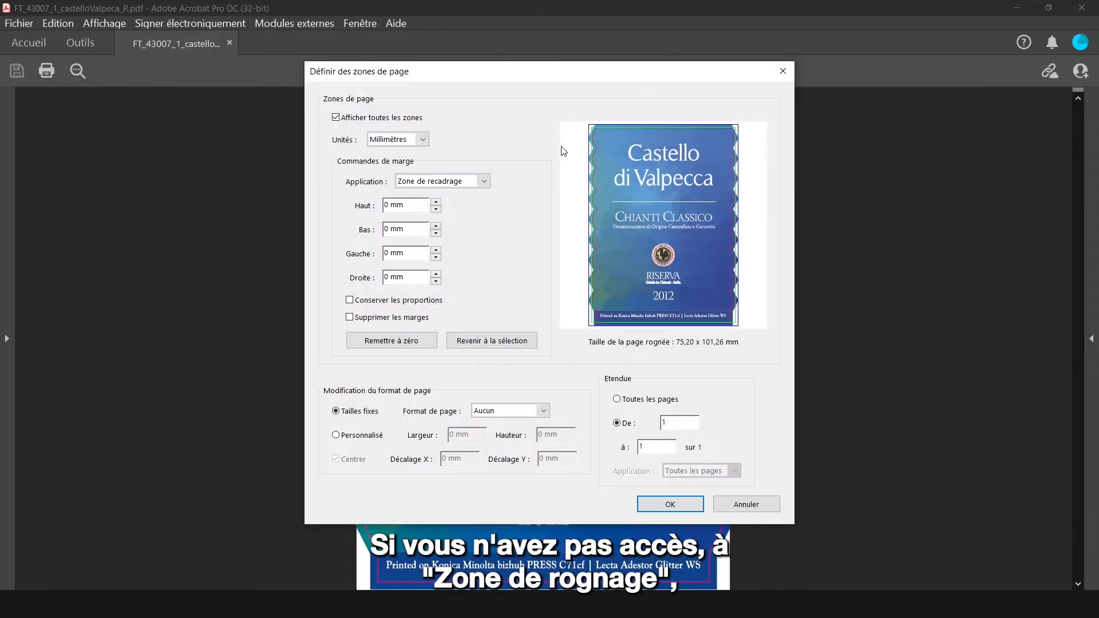
pyautogui.click(484, 181)
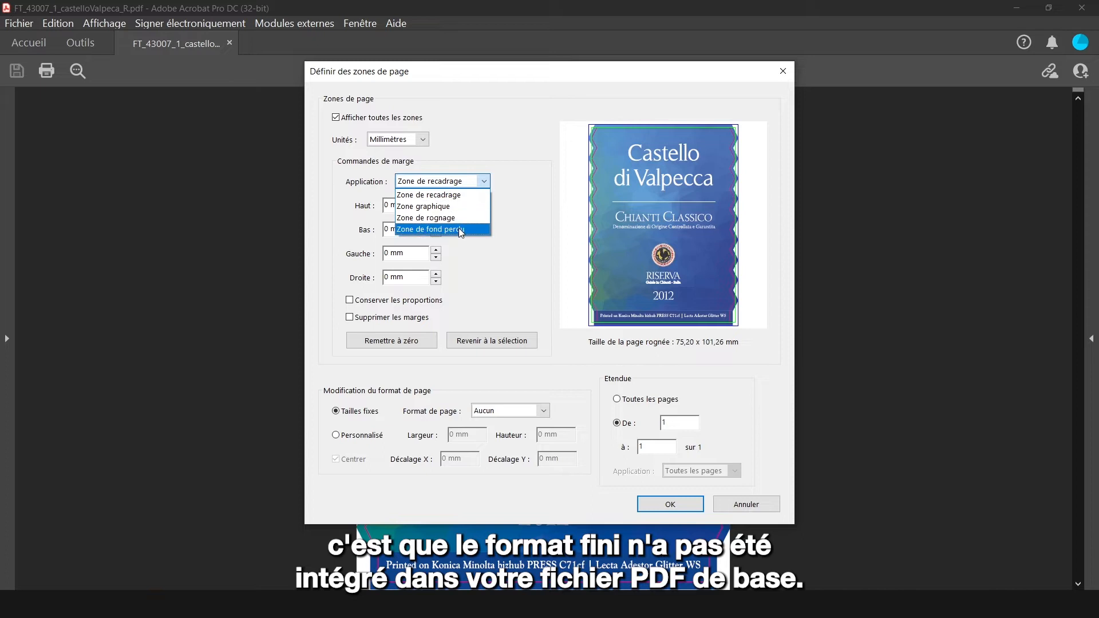
pyautogui.click(458, 228)
pyautogui.click(484, 181)
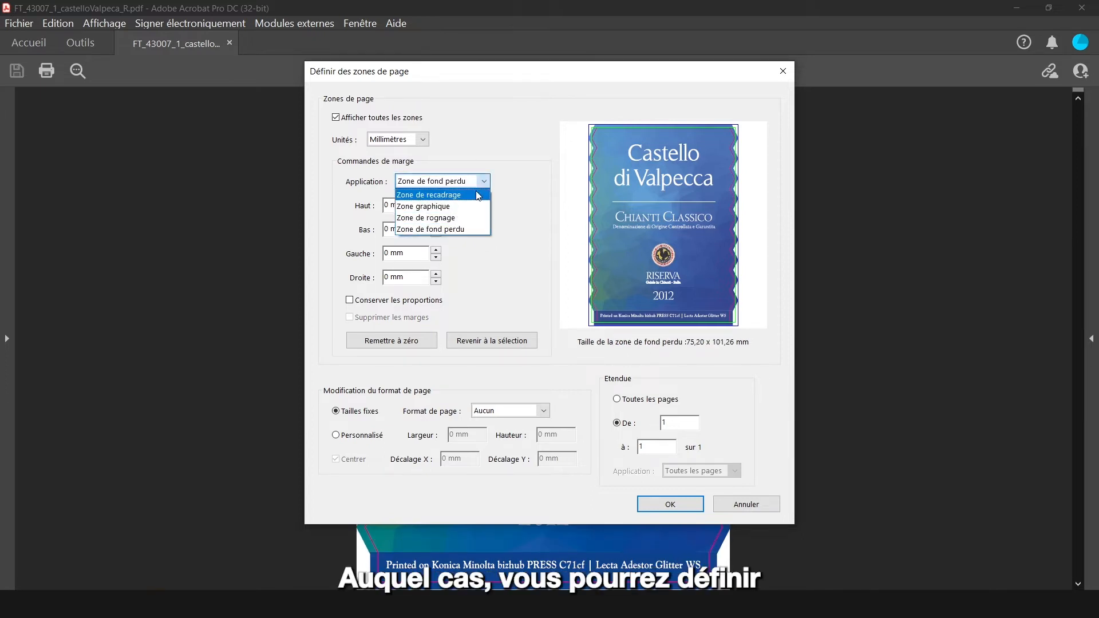
pyautogui.click(461, 219)
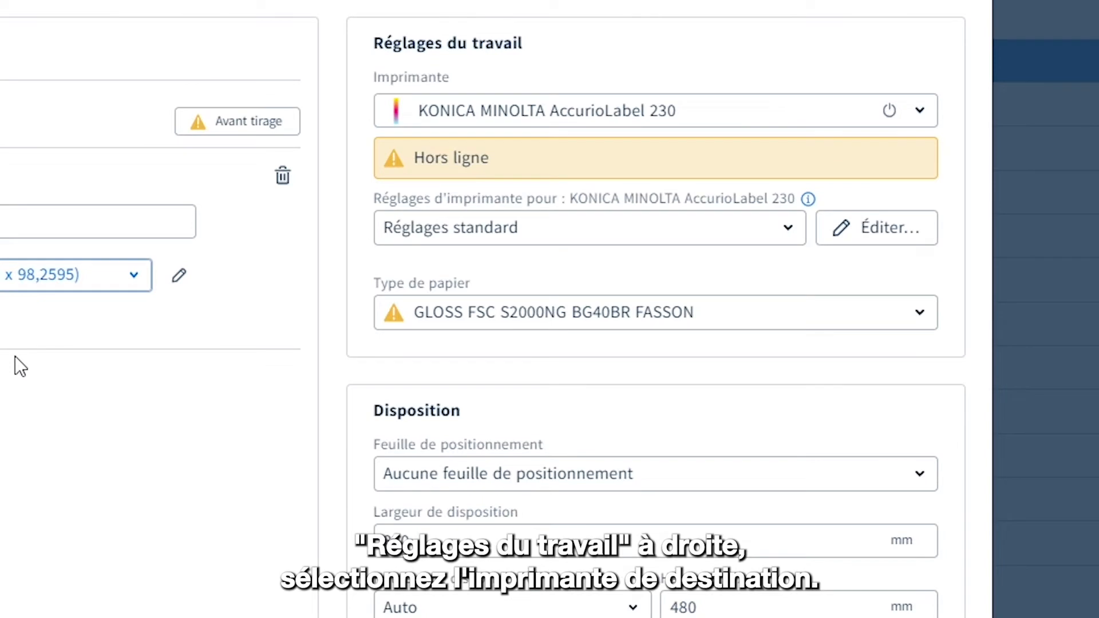
# Choose KONICA MINOLTA AccurioLabel 230 as the job's printer and open the paper catalogue.
pyautogui.click(720, 111)
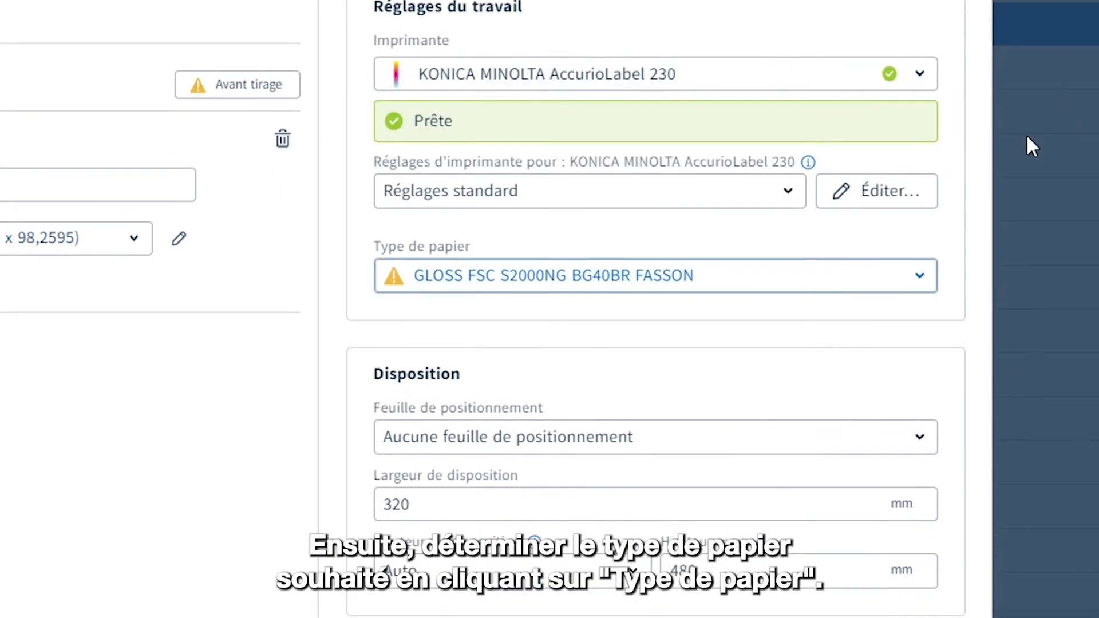
pyautogui.click(904, 311)
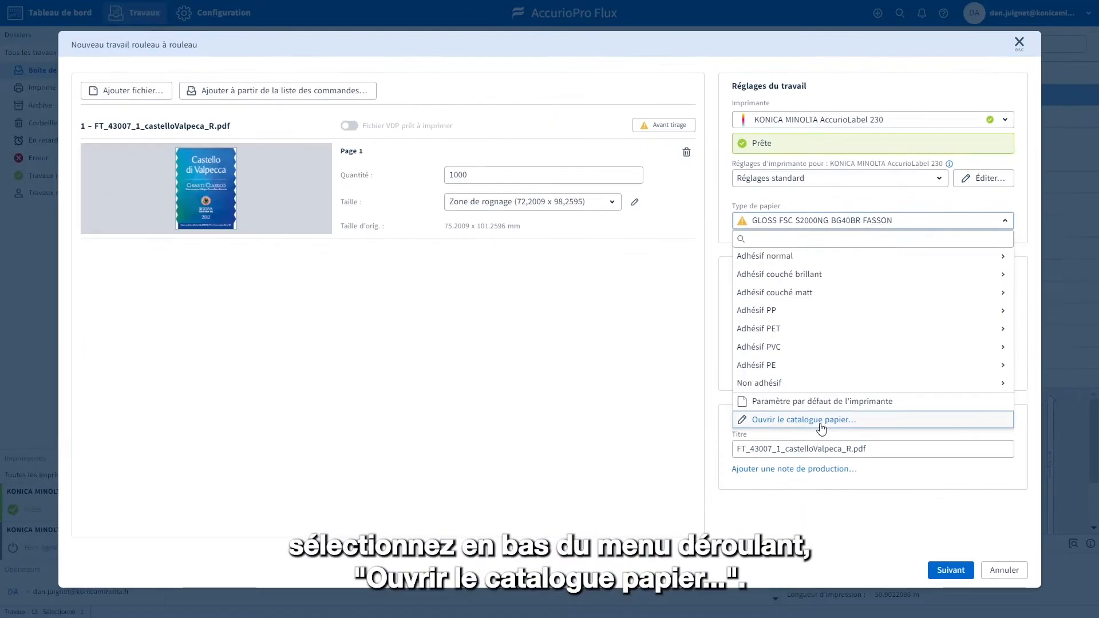
pyautogui.click(820, 424)
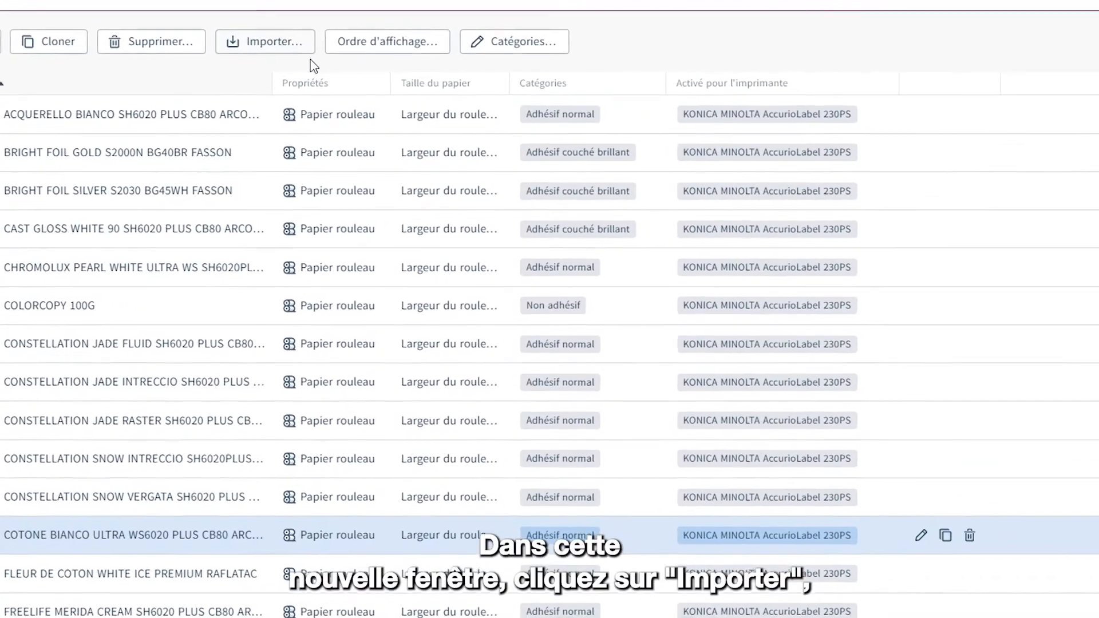
# Import the Fasson Gloss paper type from the KONICA MINOLTA AccurioLabel 230 and select it as the job's paper.
pyautogui.click(233, 39)
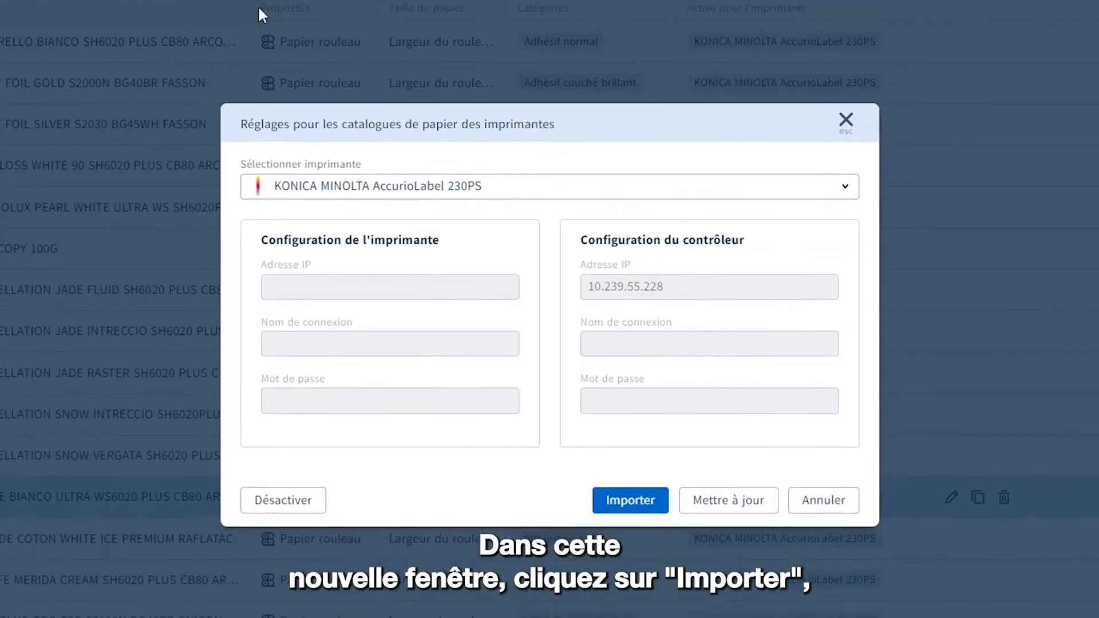
pyautogui.click(541, 184)
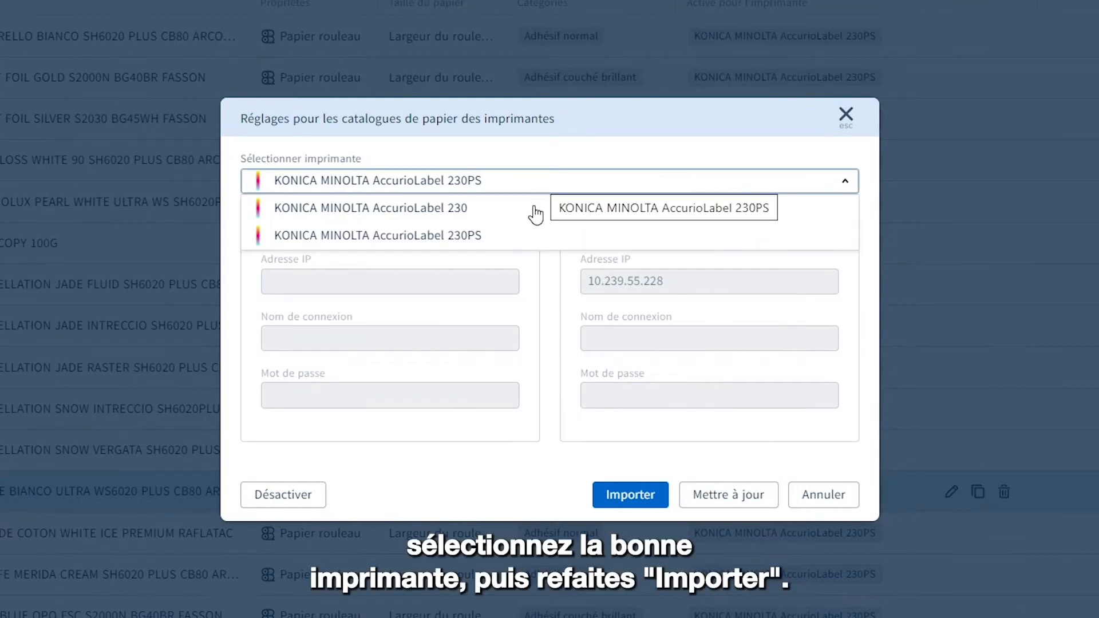
pyautogui.click(534, 208)
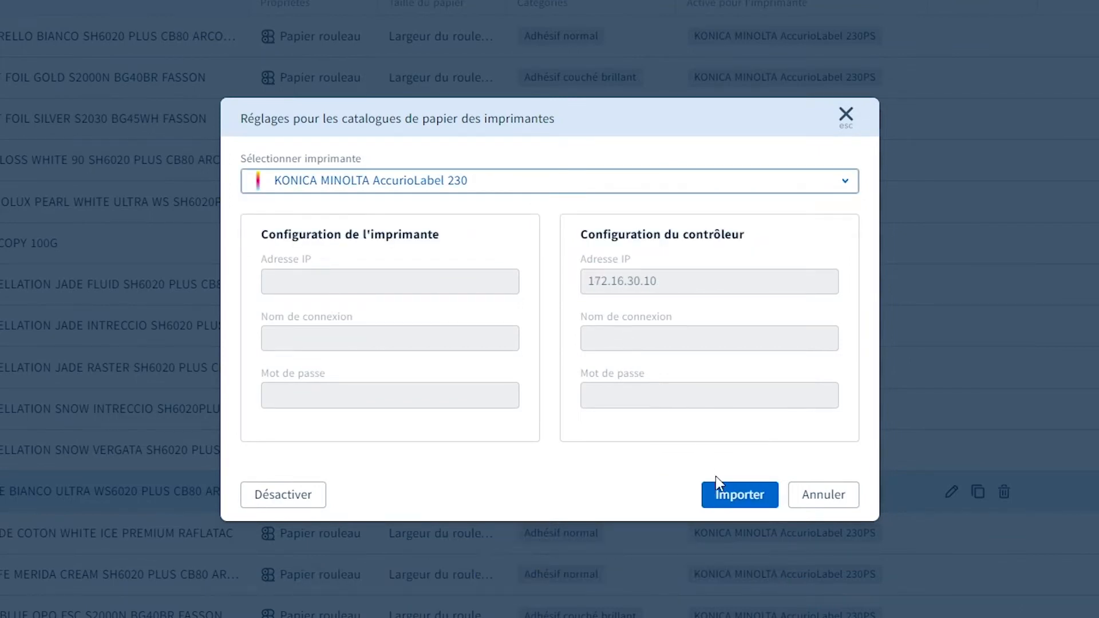
pyautogui.click(735, 499)
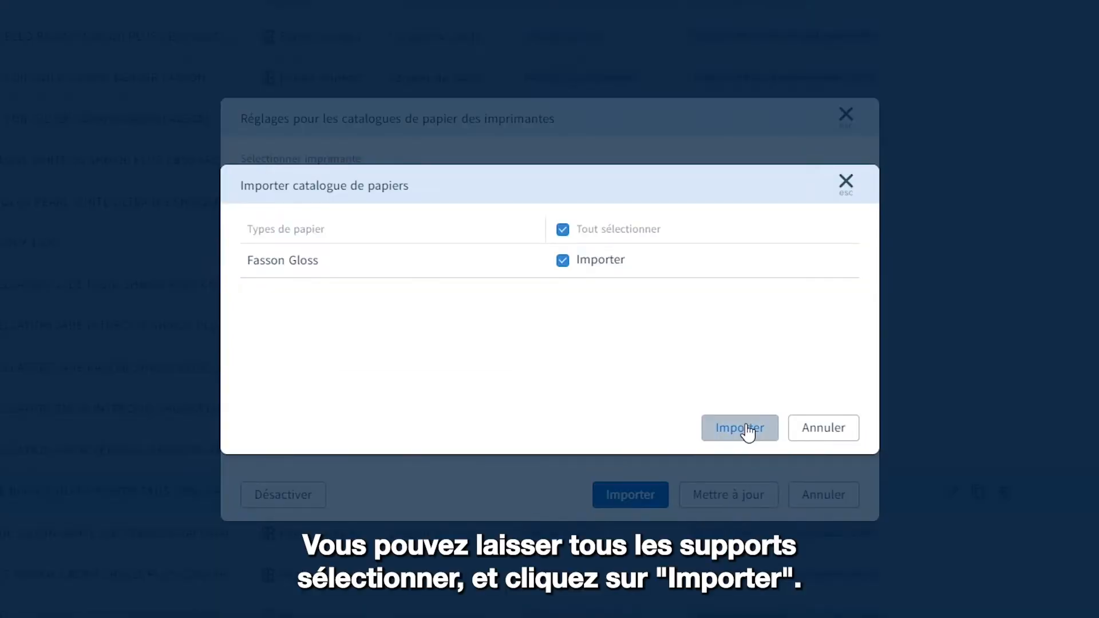
pyautogui.click(746, 425)
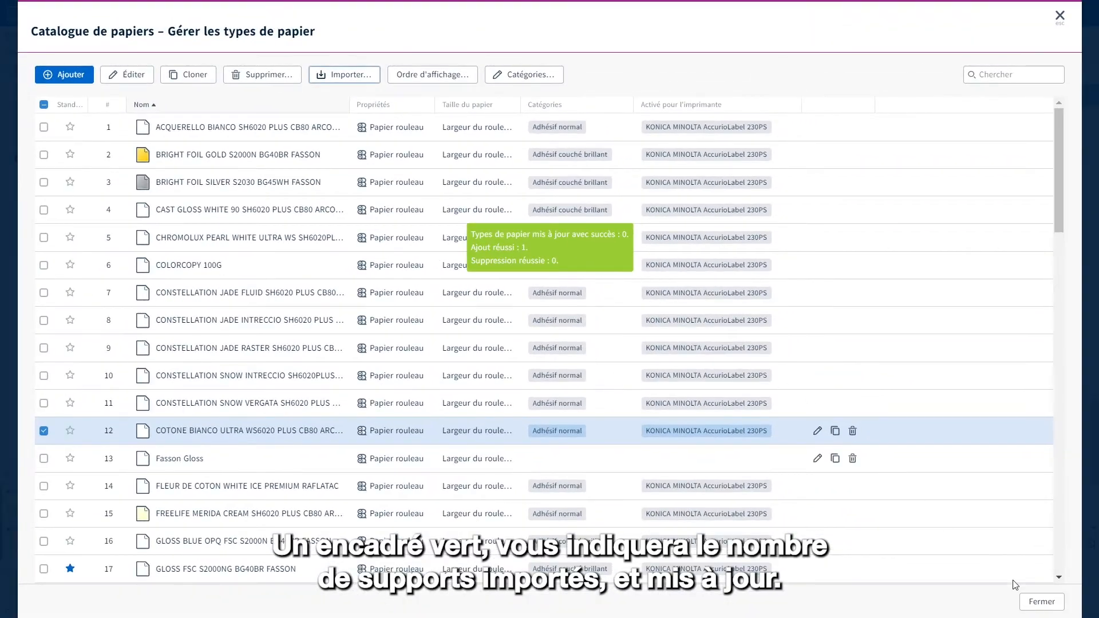
pyautogui.click(1040, 601)
pyautogui.click(883, 224)
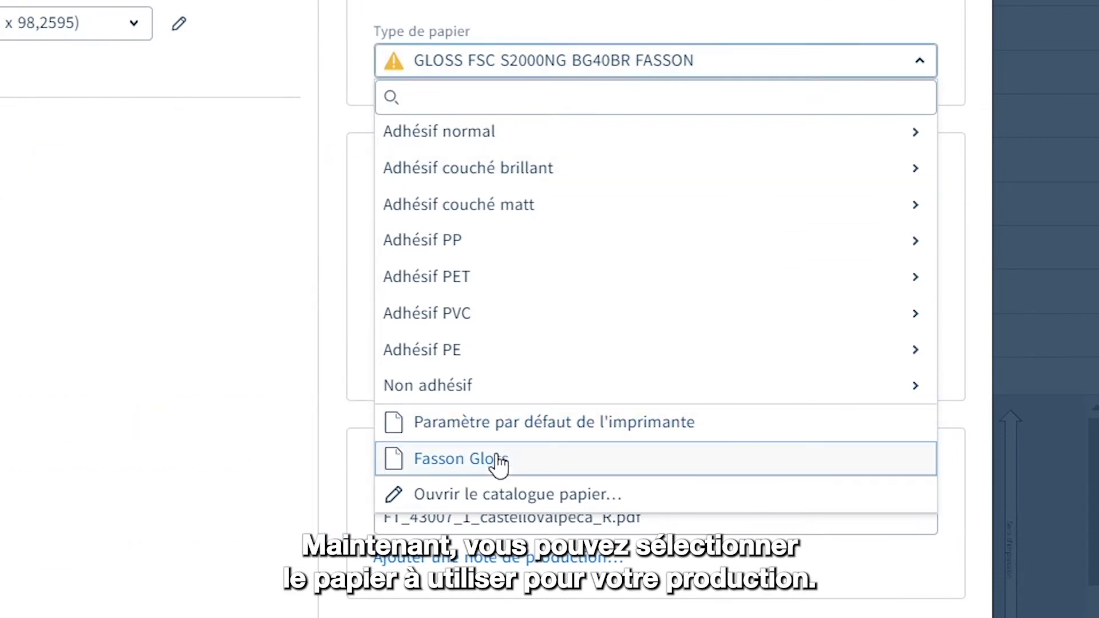
pyautogui.click(499, 461)
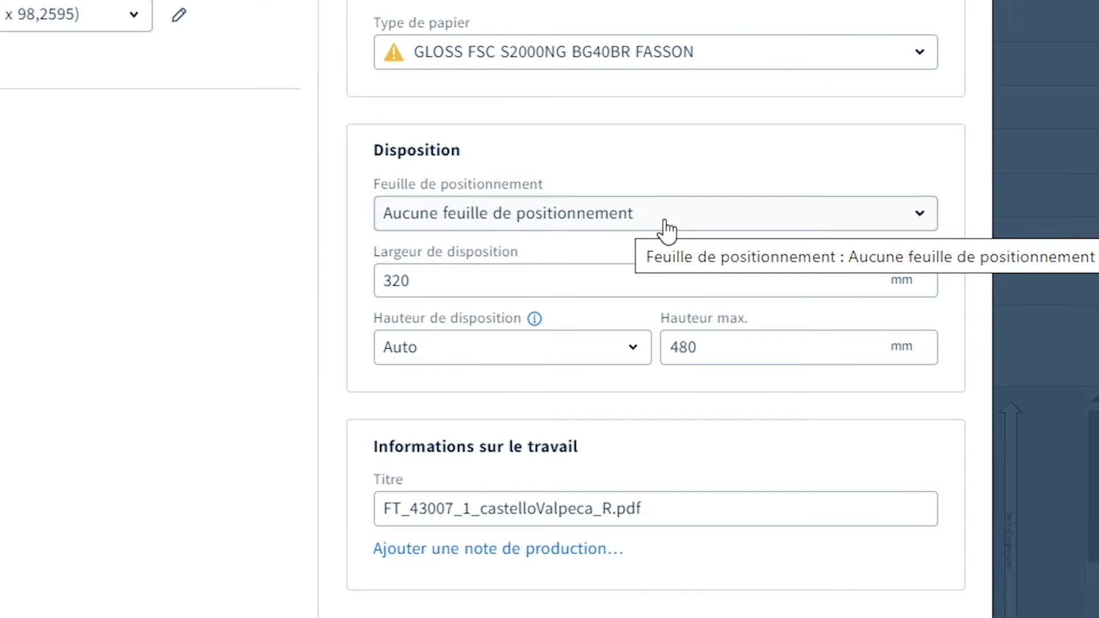
# Set the maximum layout height of the job to 558 mm.
pyautogui.click(501, 289)
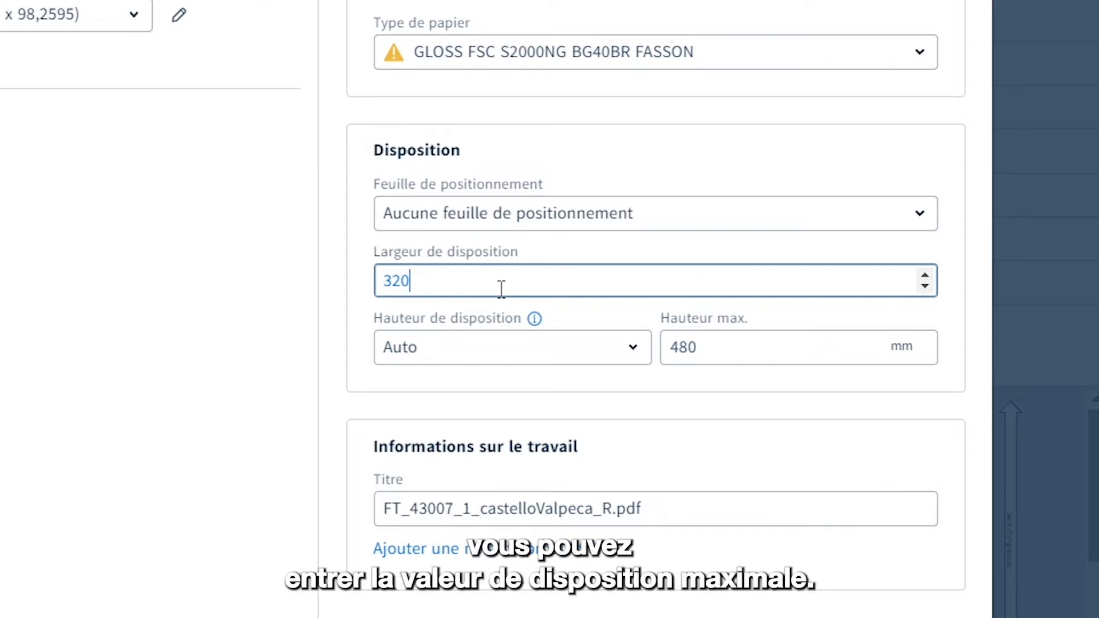
pyautogui.click(732, 352)
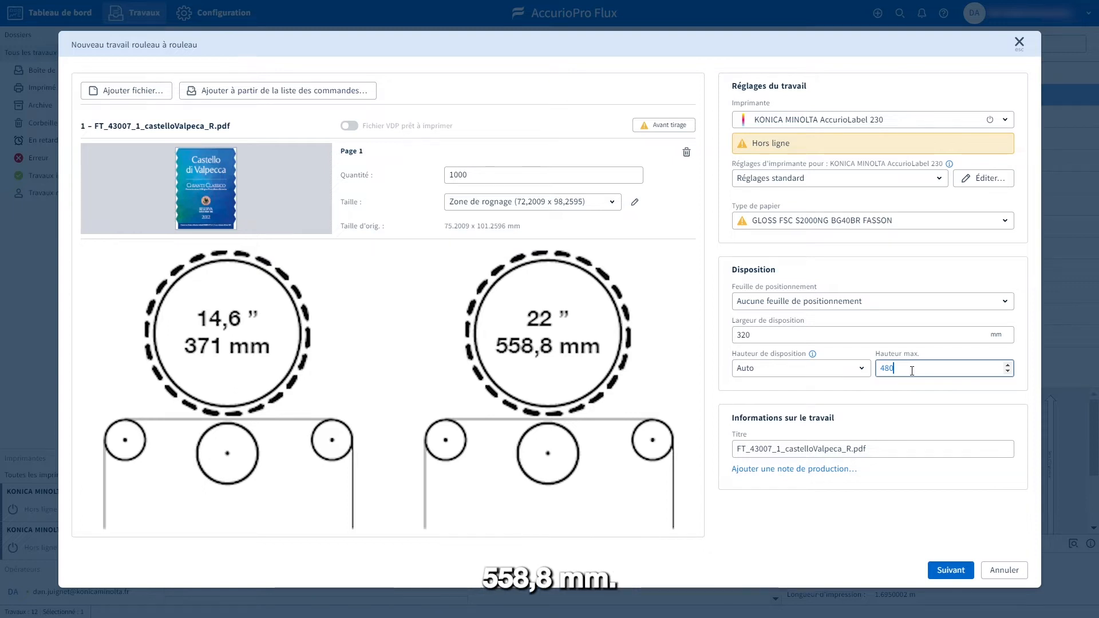
pyautogui.press('BackSpace')
pyautogui.press('BackSpace')
pyautogui.press('BackSpace')
pyautogui.write('558')
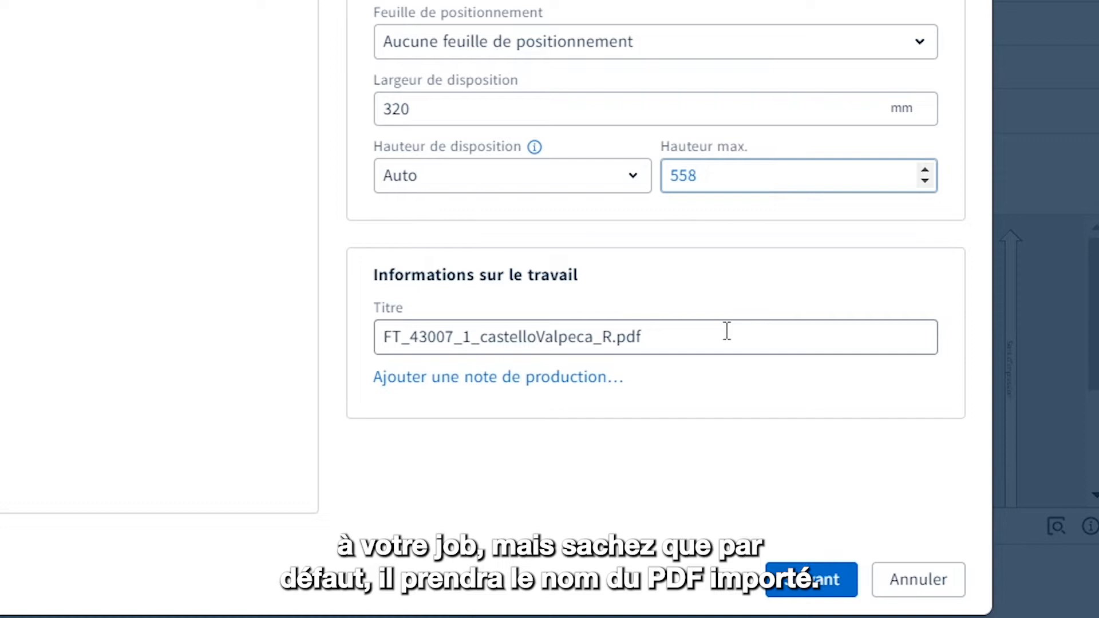
# Proceed to the special colour settings and assign the "Gabarit de découpe" function to the cortante colour.
pyautogui.click(727, 331)
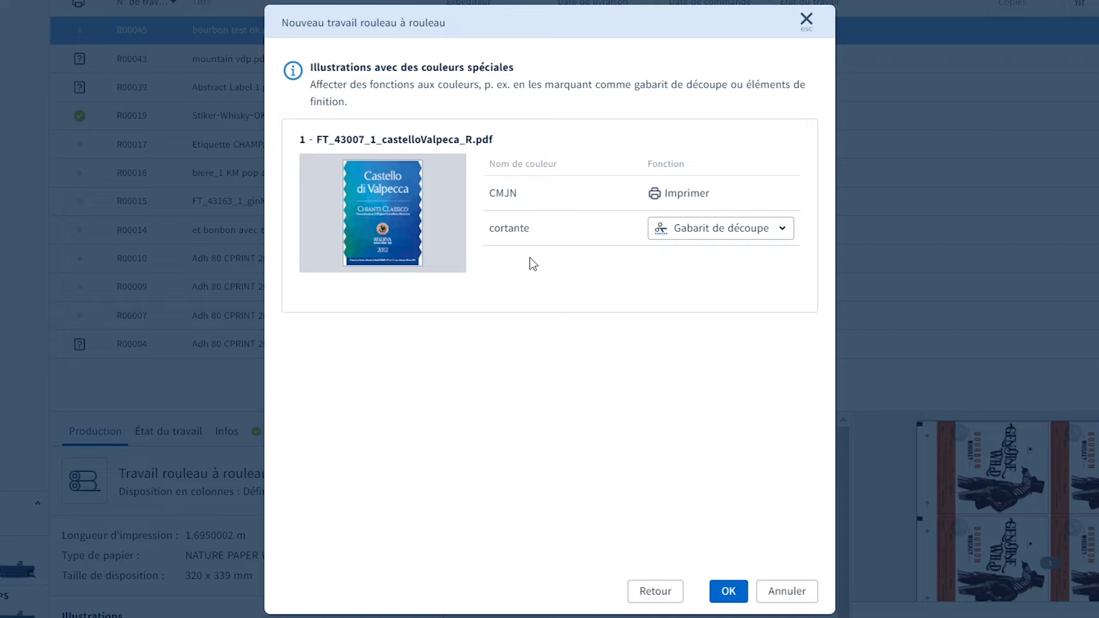
pyautogui.click(732, 239)
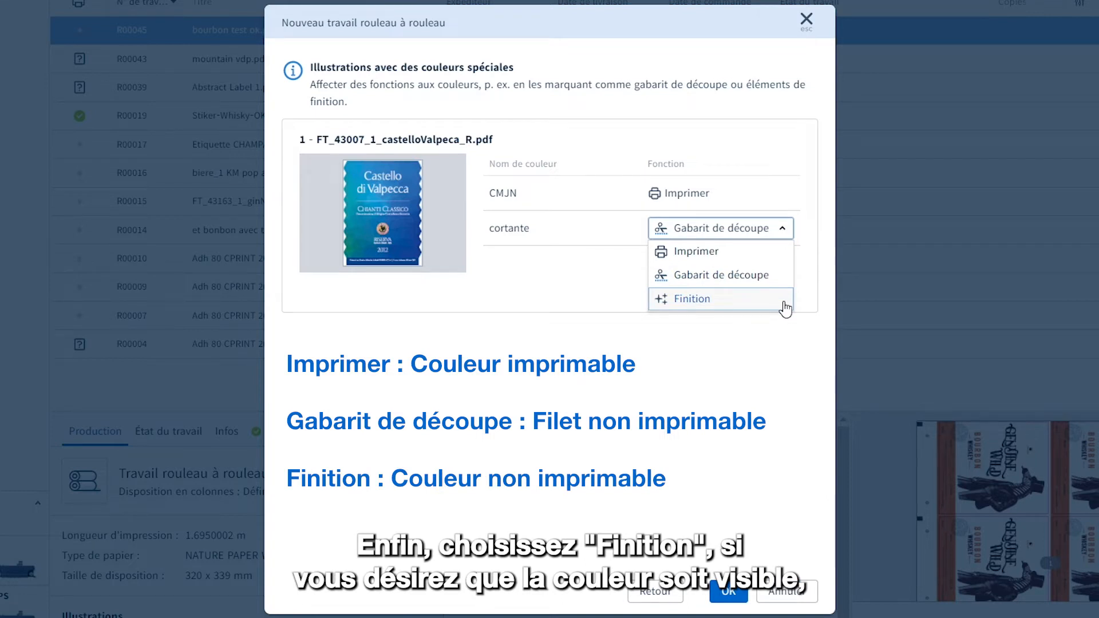
pyautogui.click(708, 280)
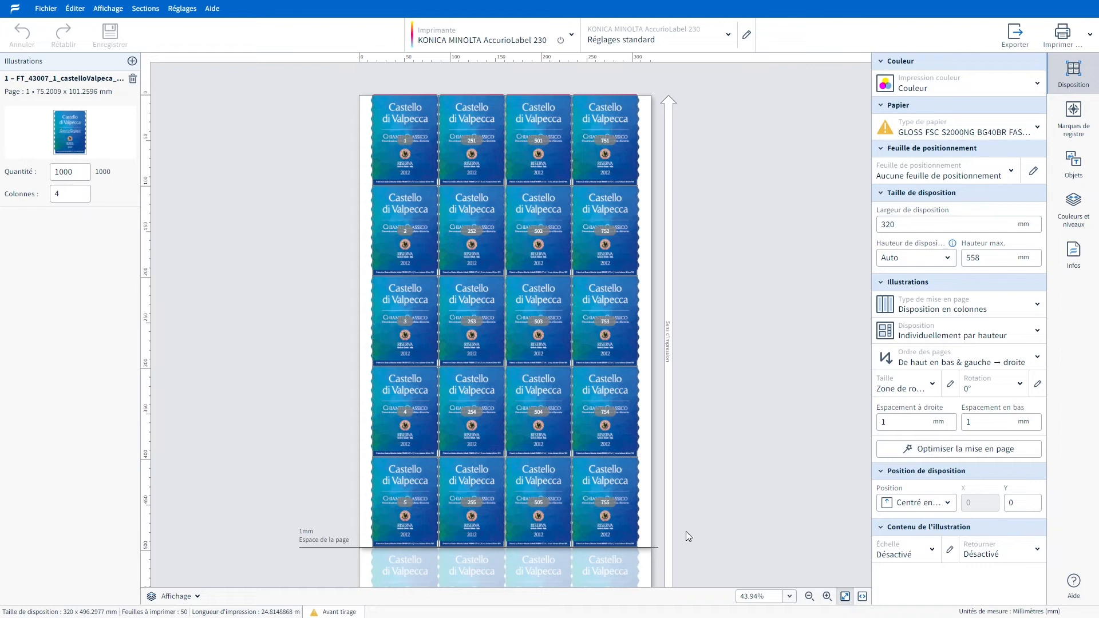
# Try the label layout with 3 columns and return the number of columns to 4.
pyautogui.click(75, 171)
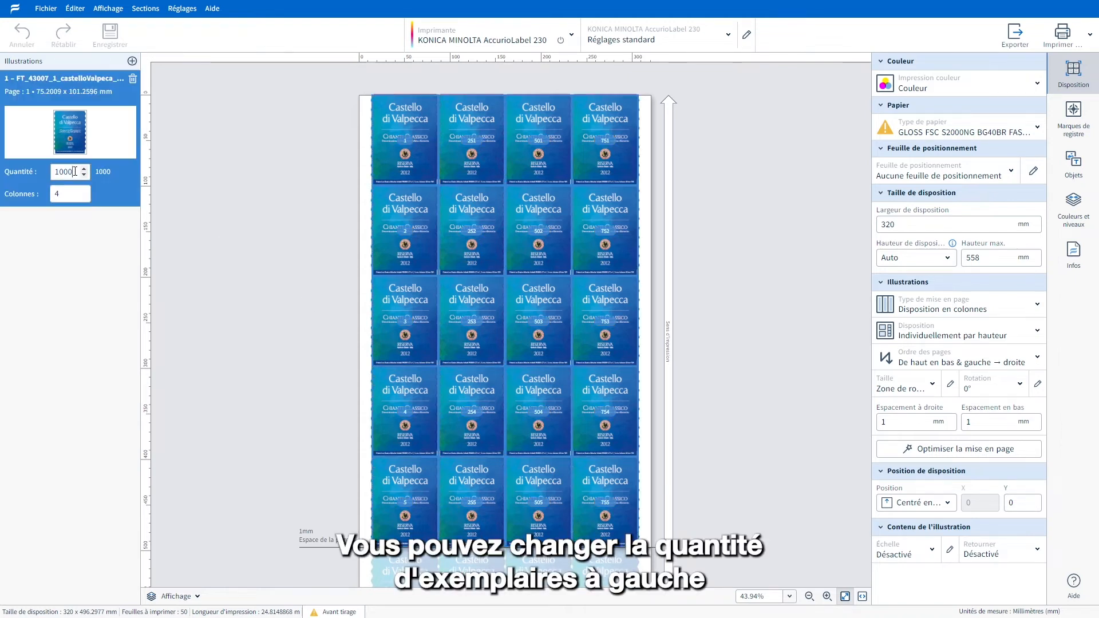
pyautogui.click(73, 194)
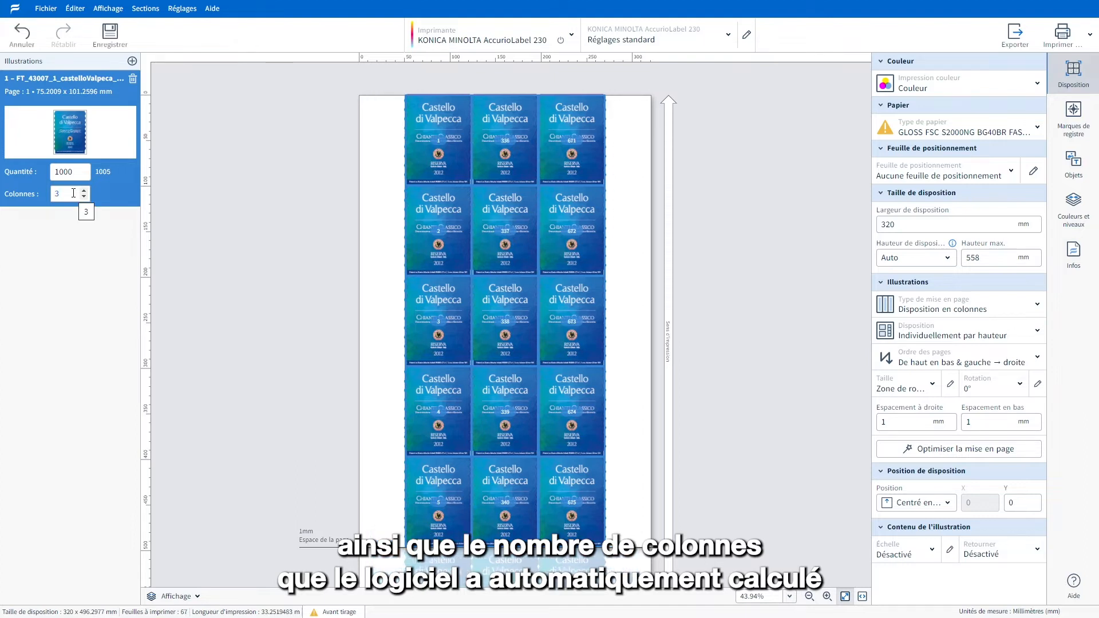
pyautogui.press('Down')
pyautogui.press('Up')
pyautogui.press('Up')
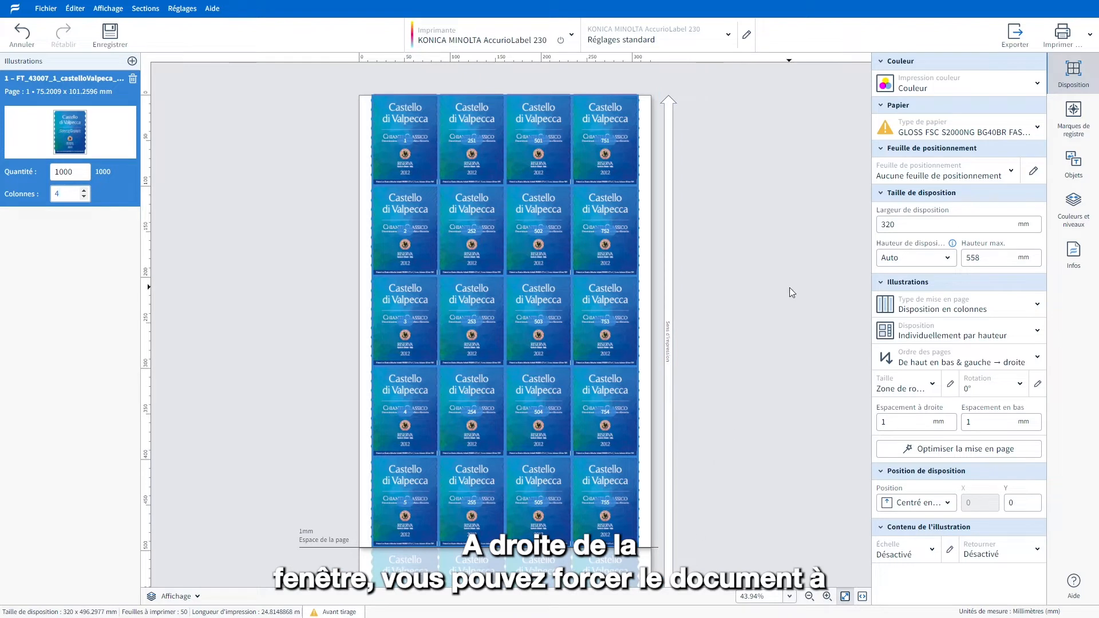
# Switch the print colour mode to "Noir et blanc" and back to "Couleur".
pyautogui.click(970, 86)
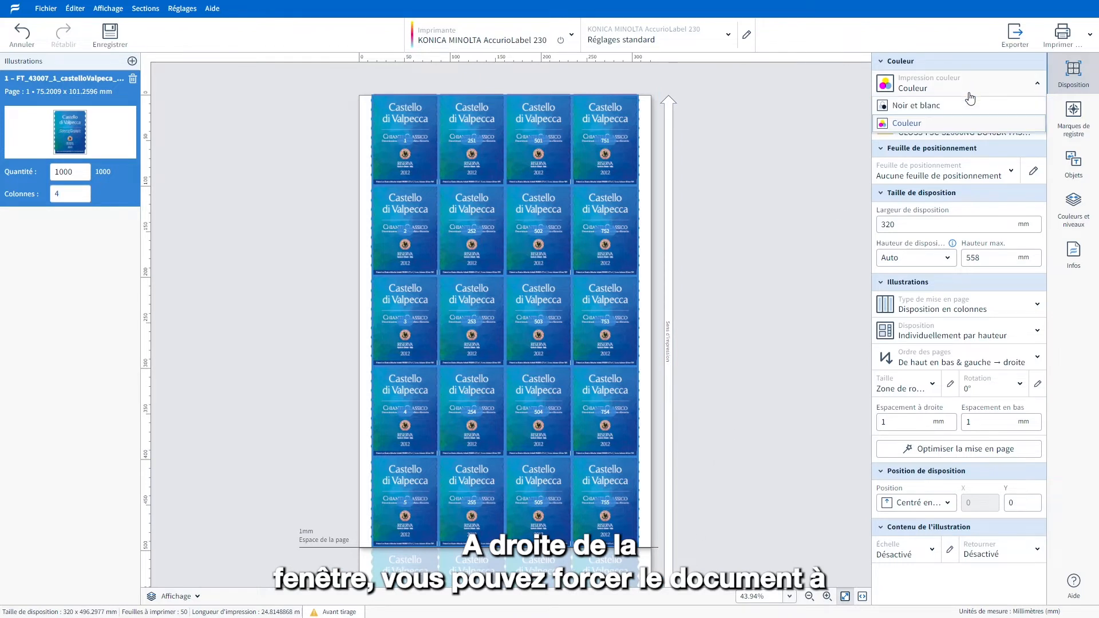
pyautogui.click(969, 106)
pyautogui.click(967, 86)
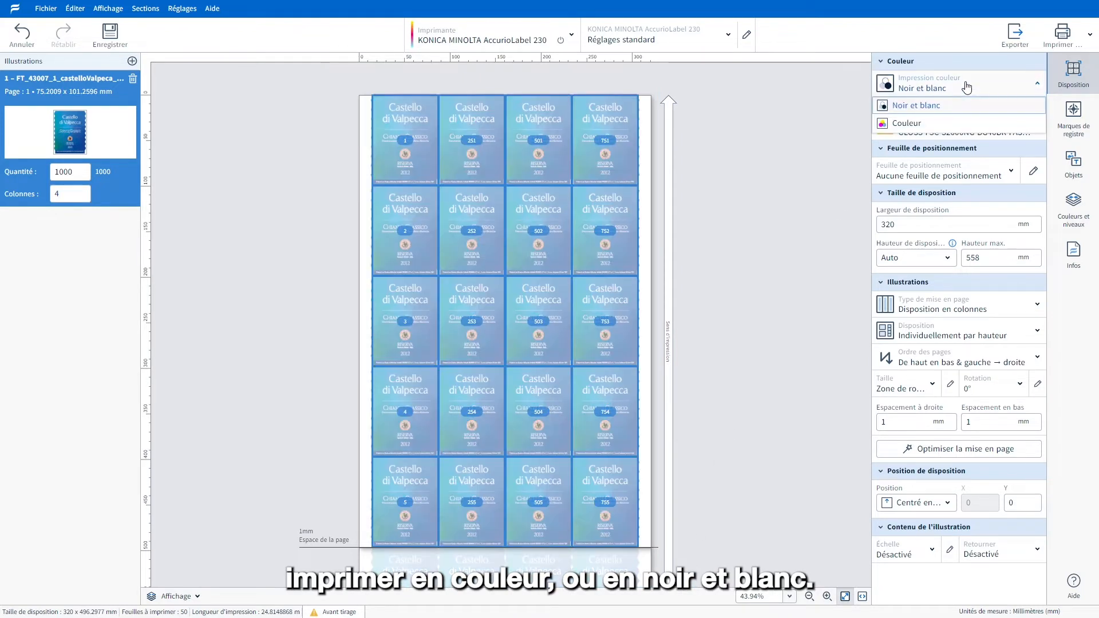
pyautogui.click(959, 124)
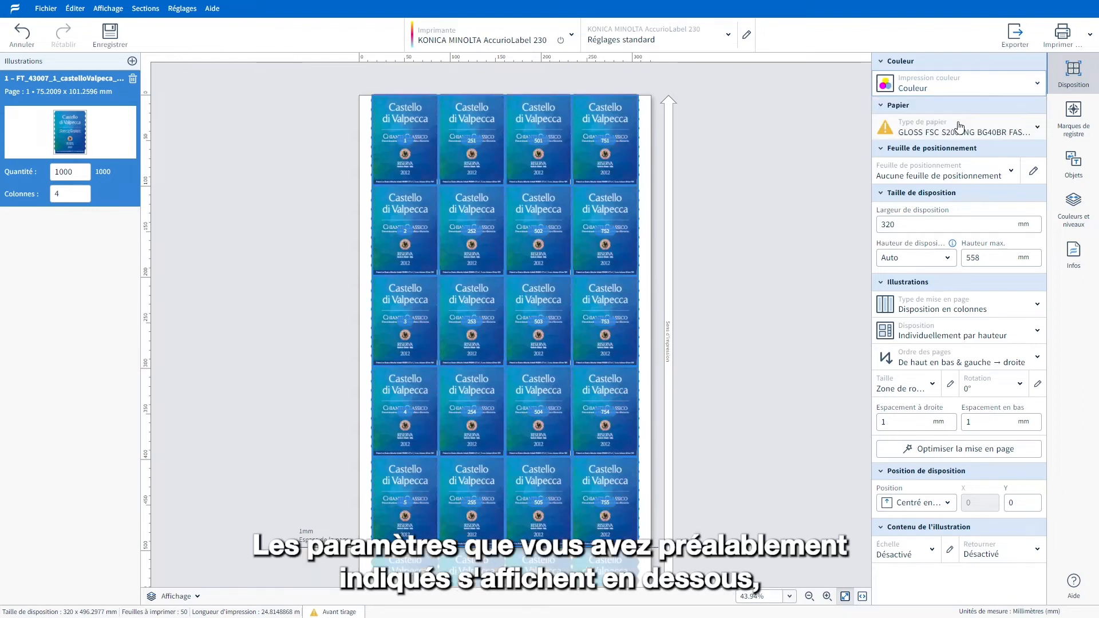
pyautogui.click(923, 224)
pyautogui.click(991, 256)
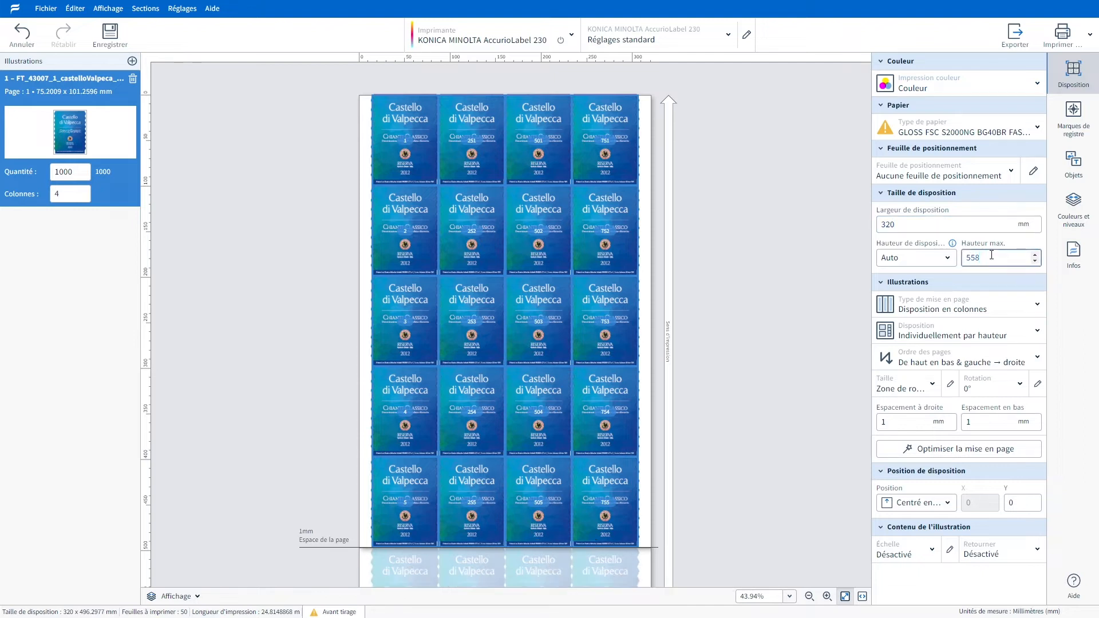
# Try the "Disposition en rangées" layout type and return to "Disposition en colonnes".
pyautogui.click(993, 310)
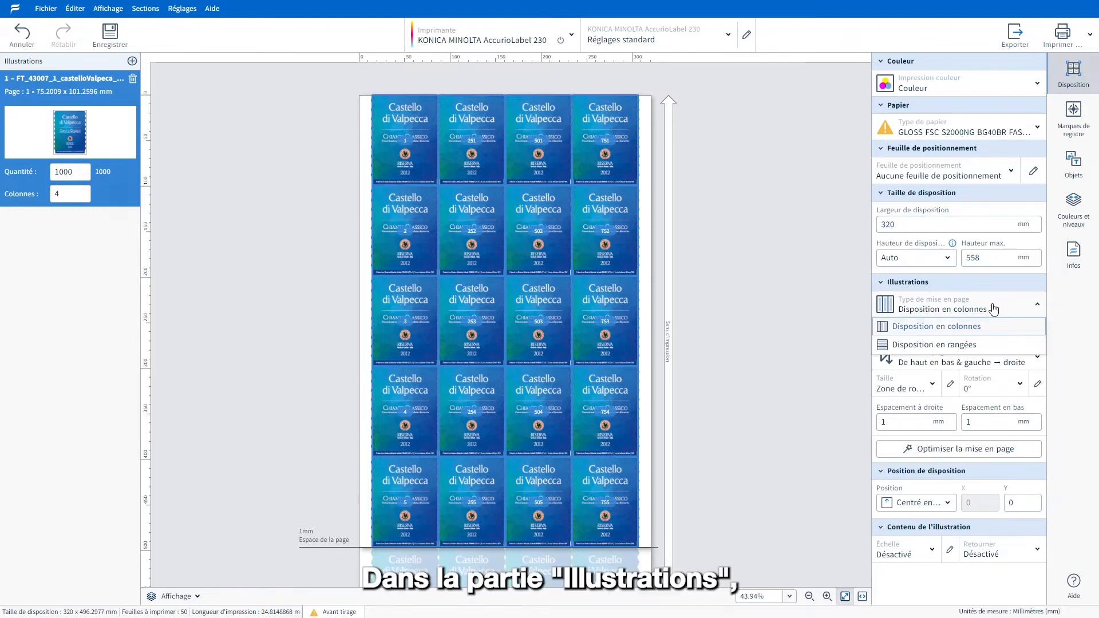
pyautogui.click(989, 350)
pyautogui.click(980, 314)
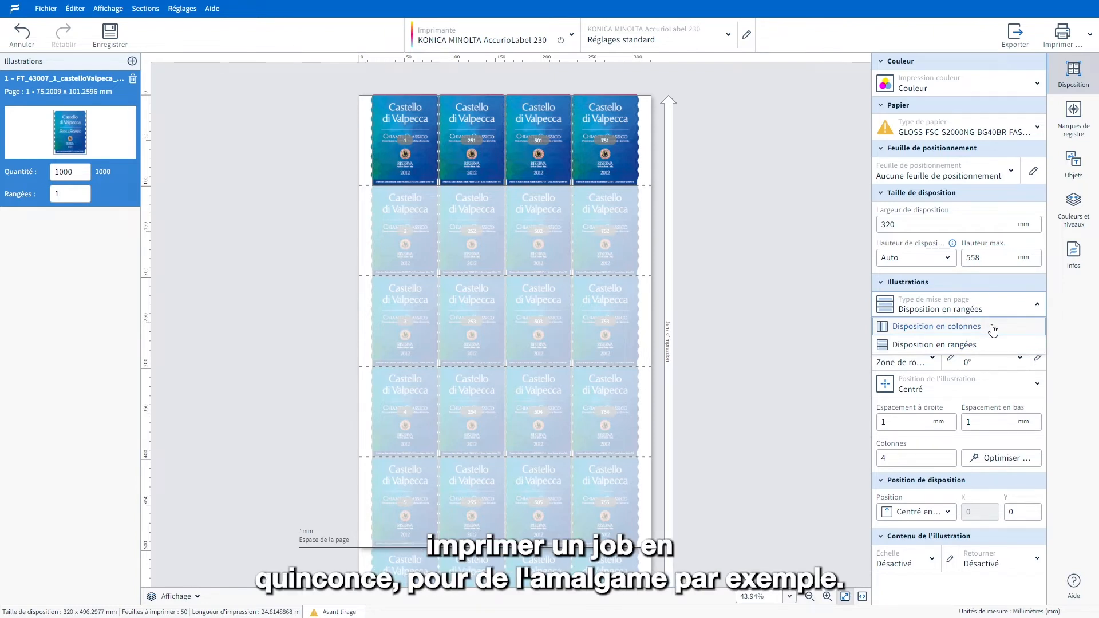
pyautogui.click(993, 327)
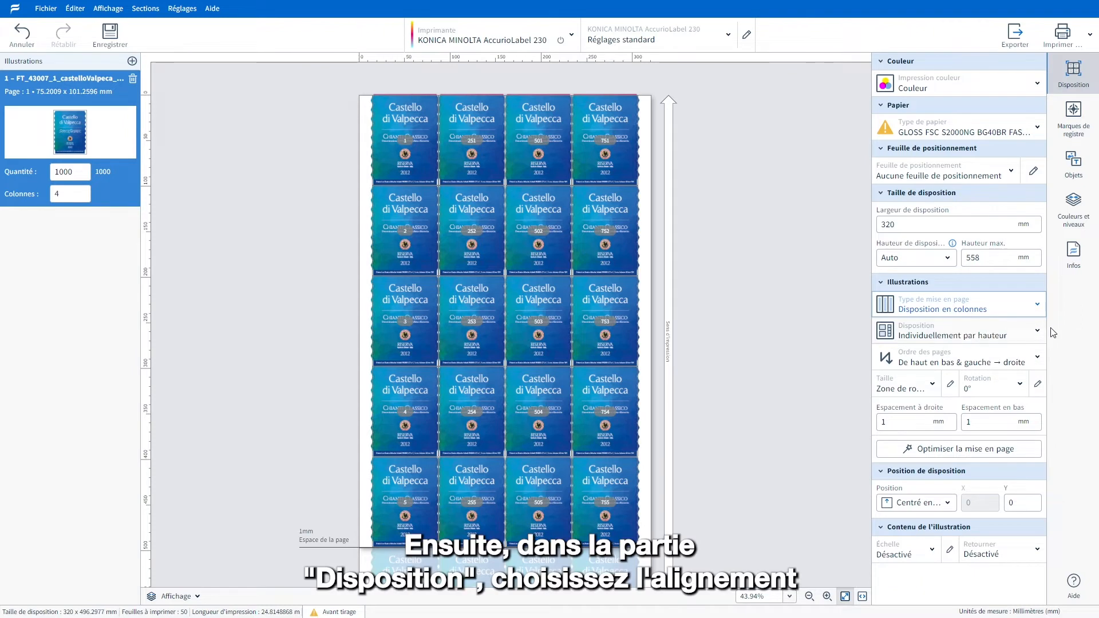
# Set the label arrangement to "Individuellement par hauteur" and the page order to "De haut en bas & gauche → droite".
pyautogui.click(1030, 337)
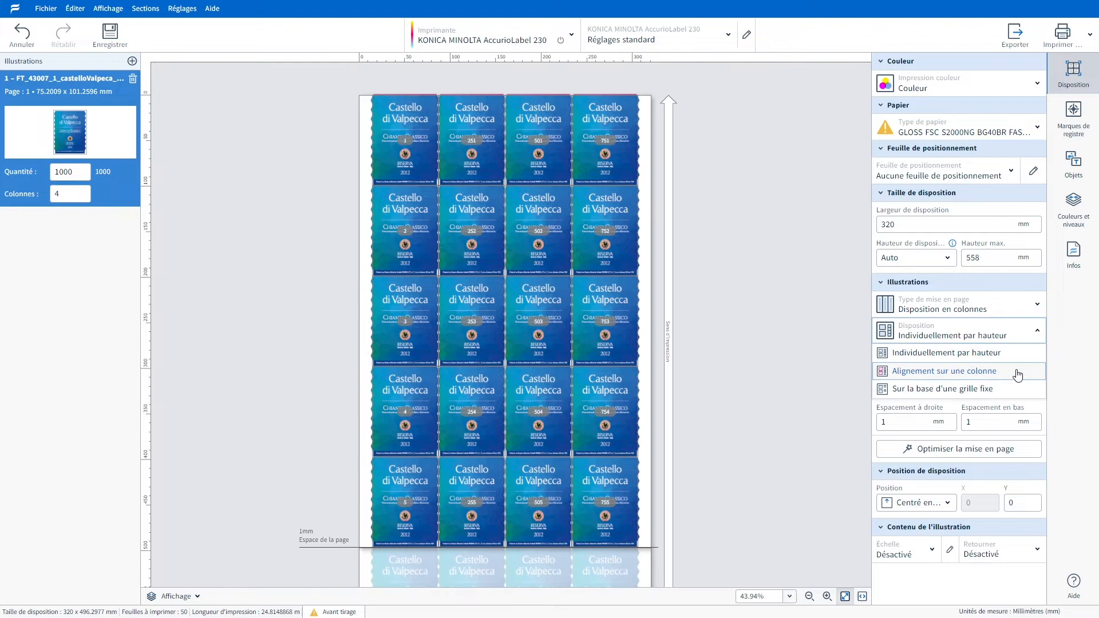
pyautogui.click(1023, 357)
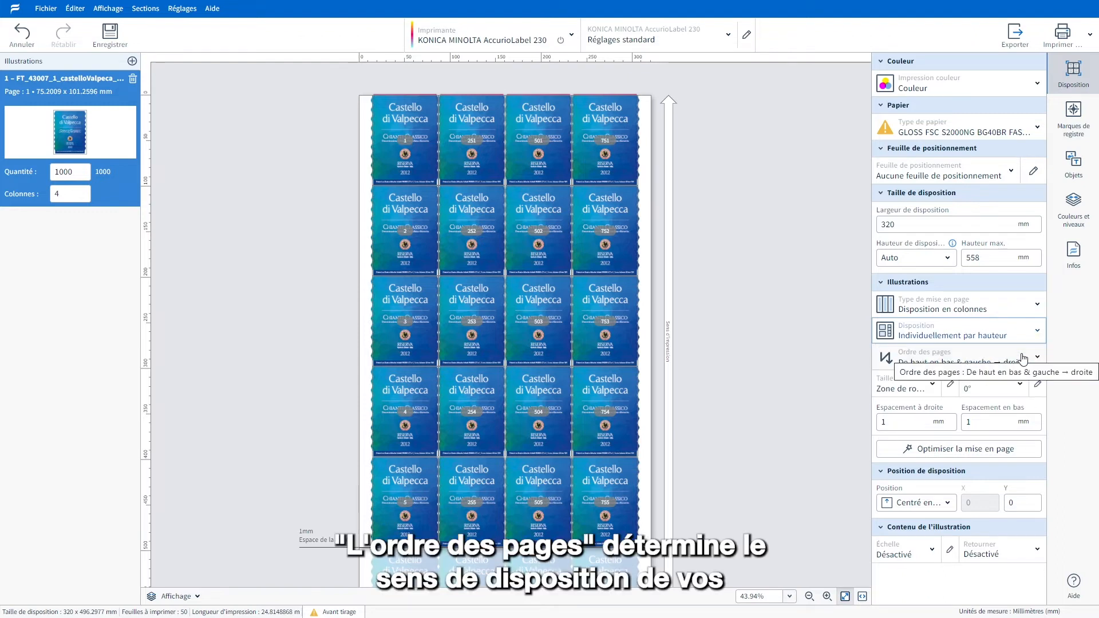
pyautogui.click(1038, 362)
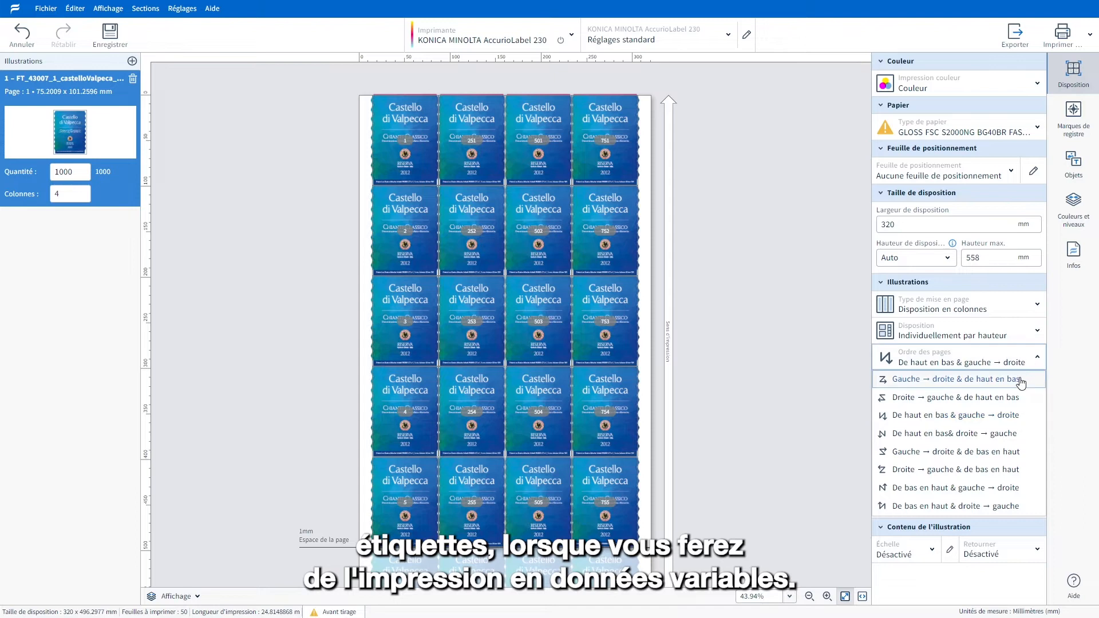
pyautogui.click(1006, 416)
# Rotate the labels by 90° and set the spacing to the right of each label to 3 mm.
pyautogui.click(1000, 388)
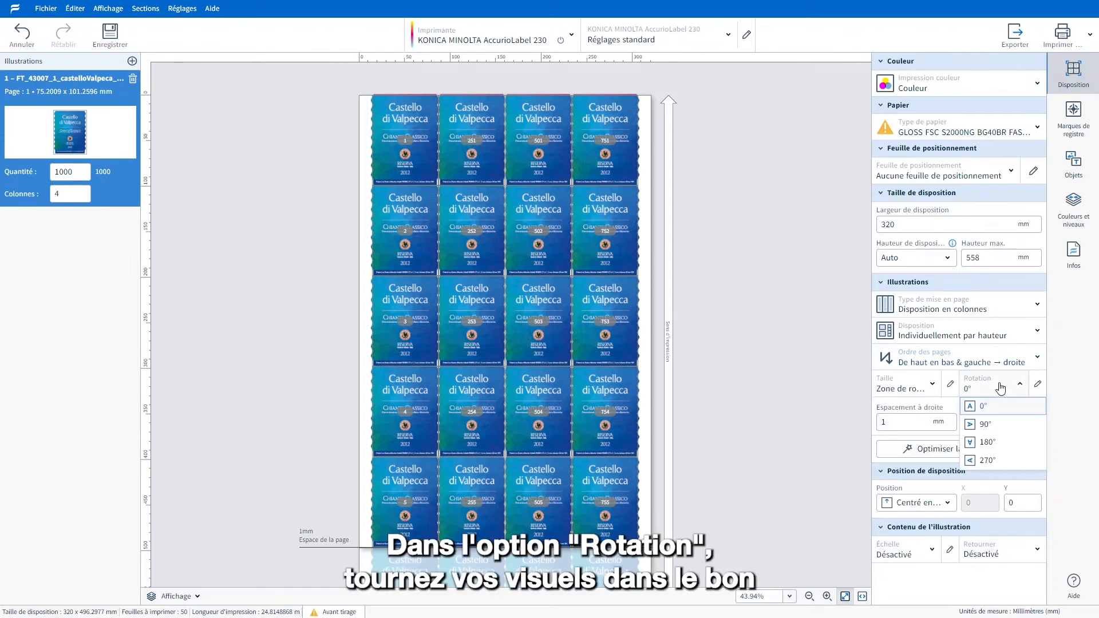
pyautogui.click(1006, 429)
pyautogui.click(913, 421)
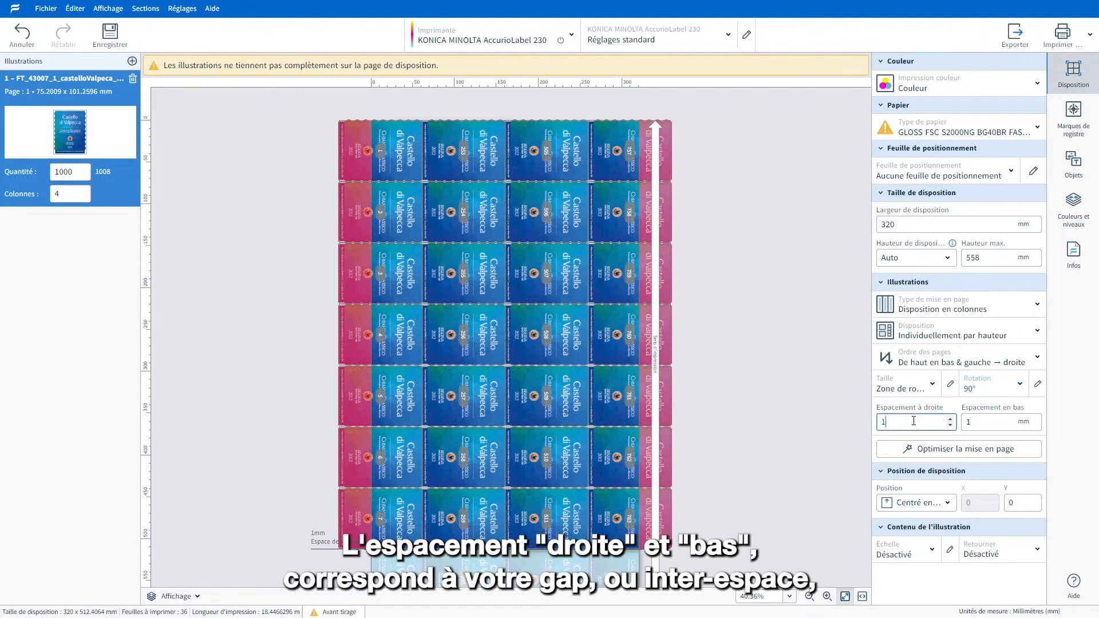
pyautogui.press('BackSpace')
pyautogui.write('3')
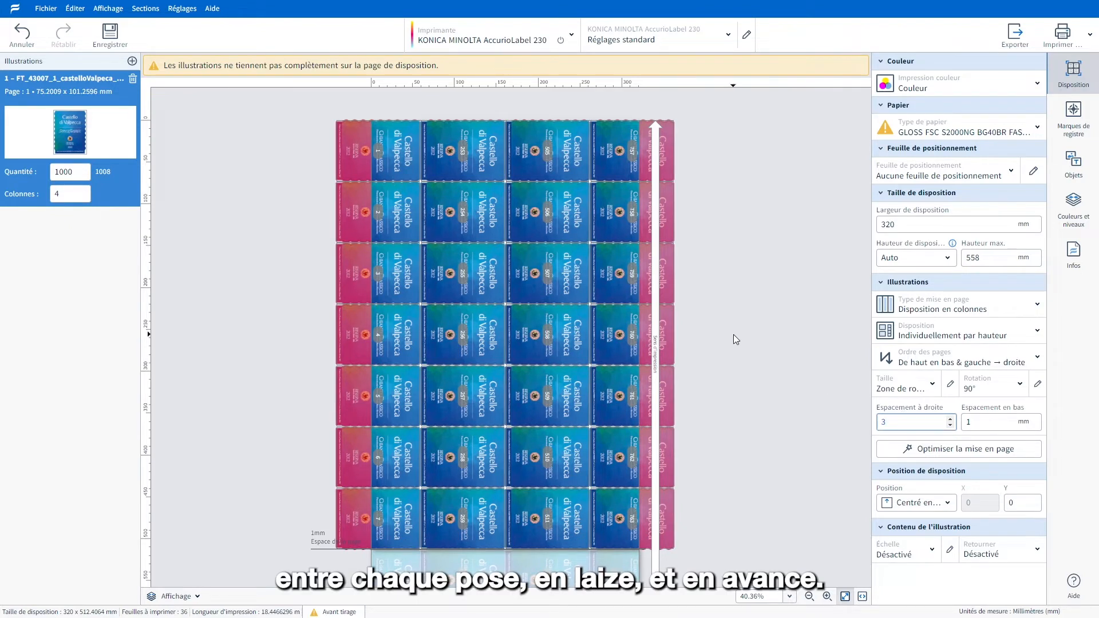
# Set the right-hand spacing of only the leftmost label column to 5 mm.
pyautogui.click(401, 155)
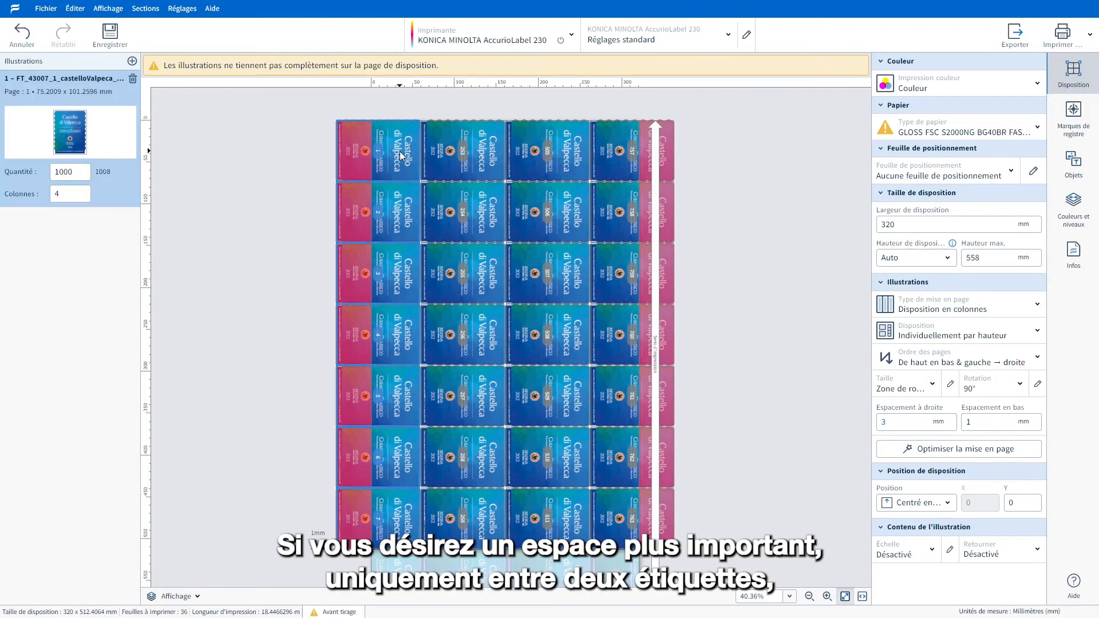
pyautogui.doubleClick(903, 421)
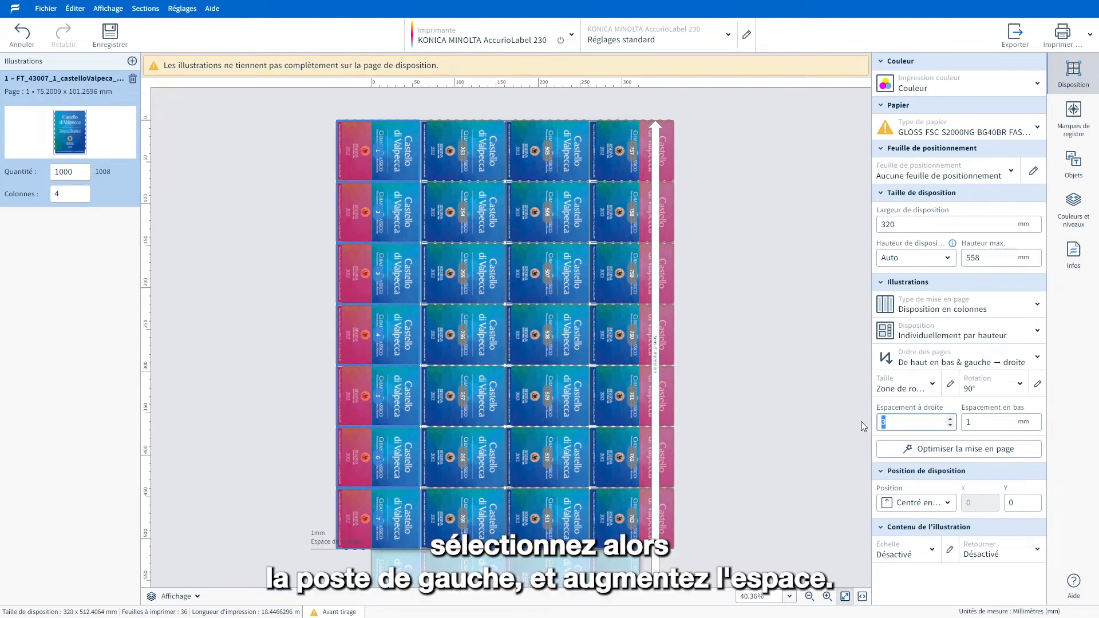
pyautogui.press('Return')
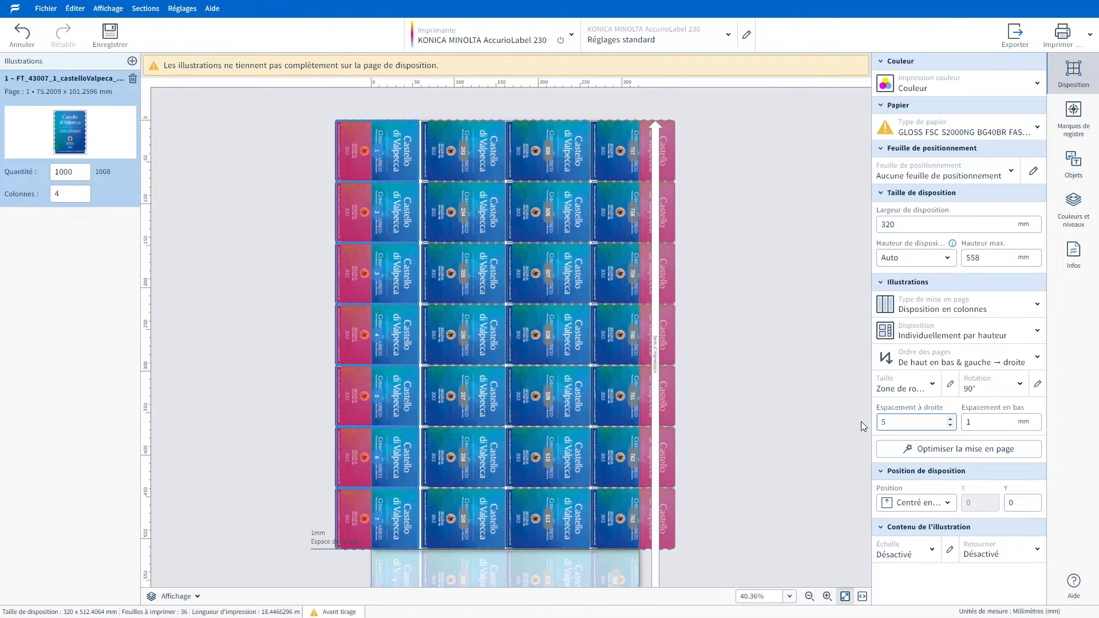
# Set the right-hand spacing of all label columns to 3 mm and optimise the layout to fit the web width.
pyautogui.click(775, 393)
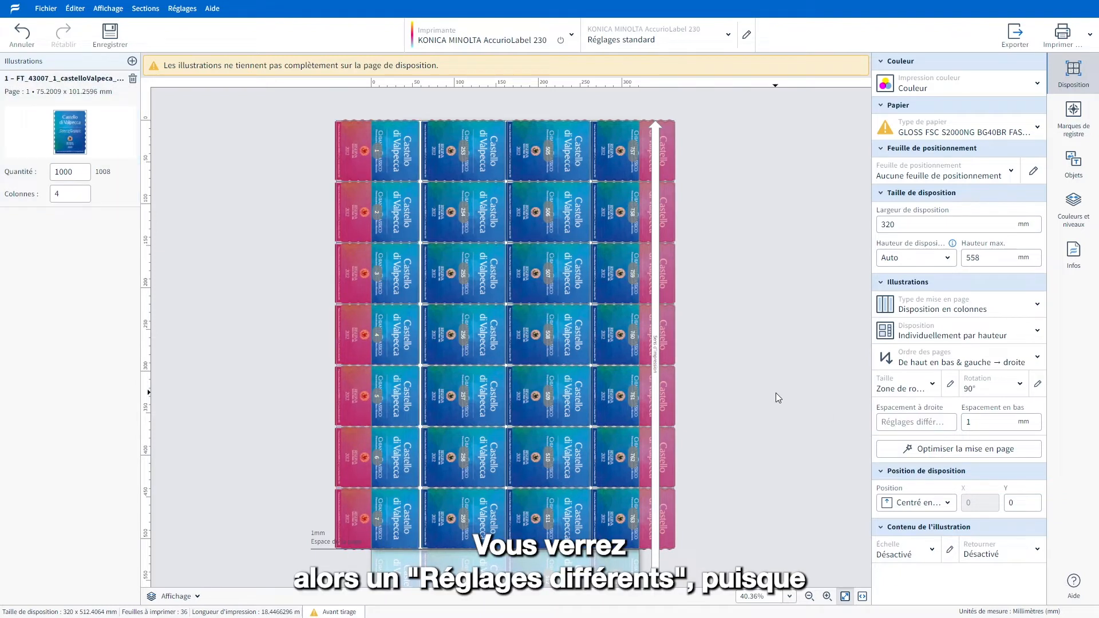
pyautogui.click(904, 423)
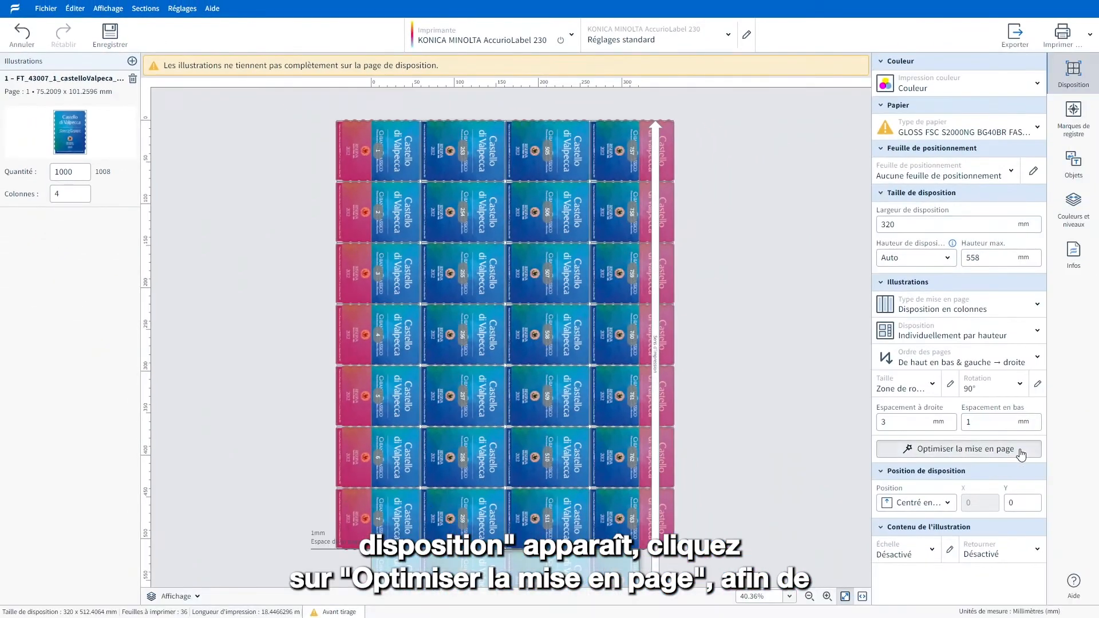
pyautogui.click(1021, 454)
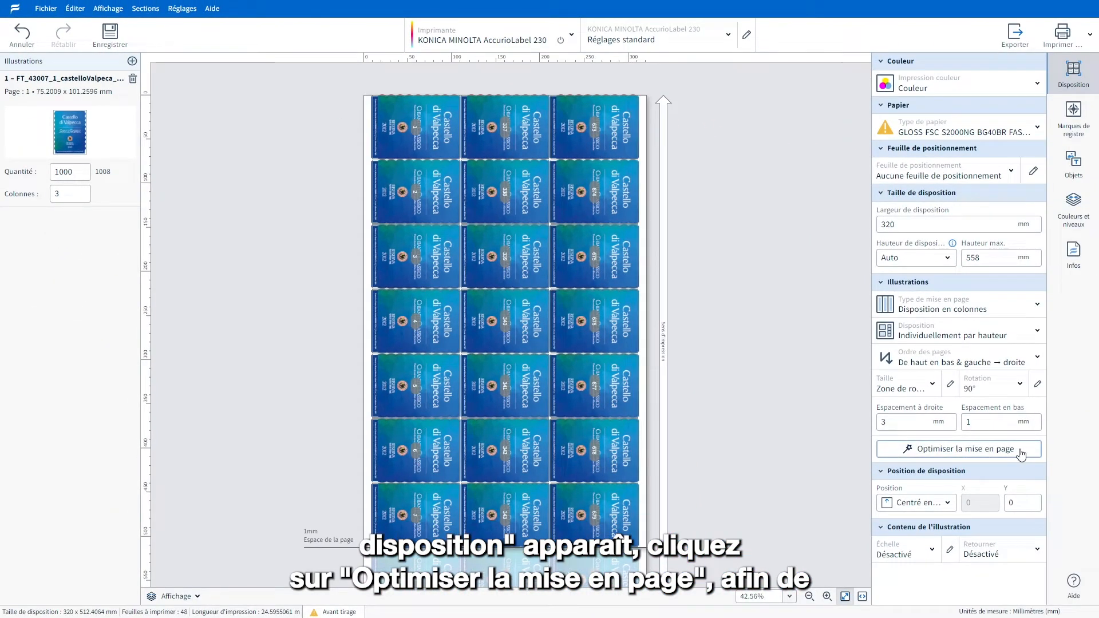
# Try a bottom spacing of 3 mm and the "Coin supérieur gauche" layout position, then return the position to "Centré en haut".
pyautogui.doubleClick(967, 421)
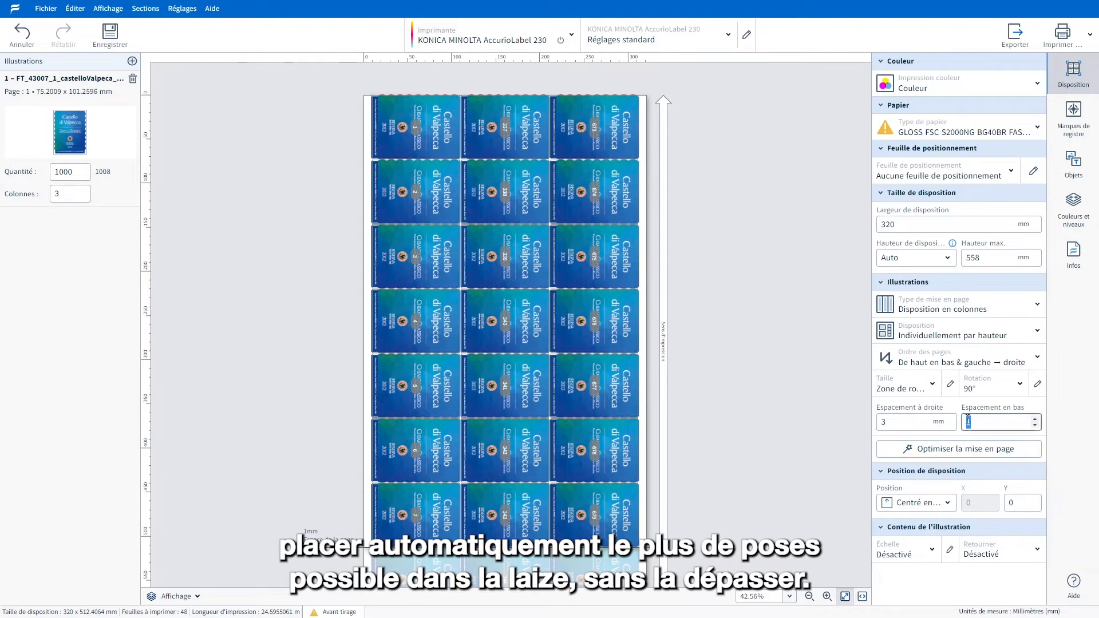
pyautogui.write('3')
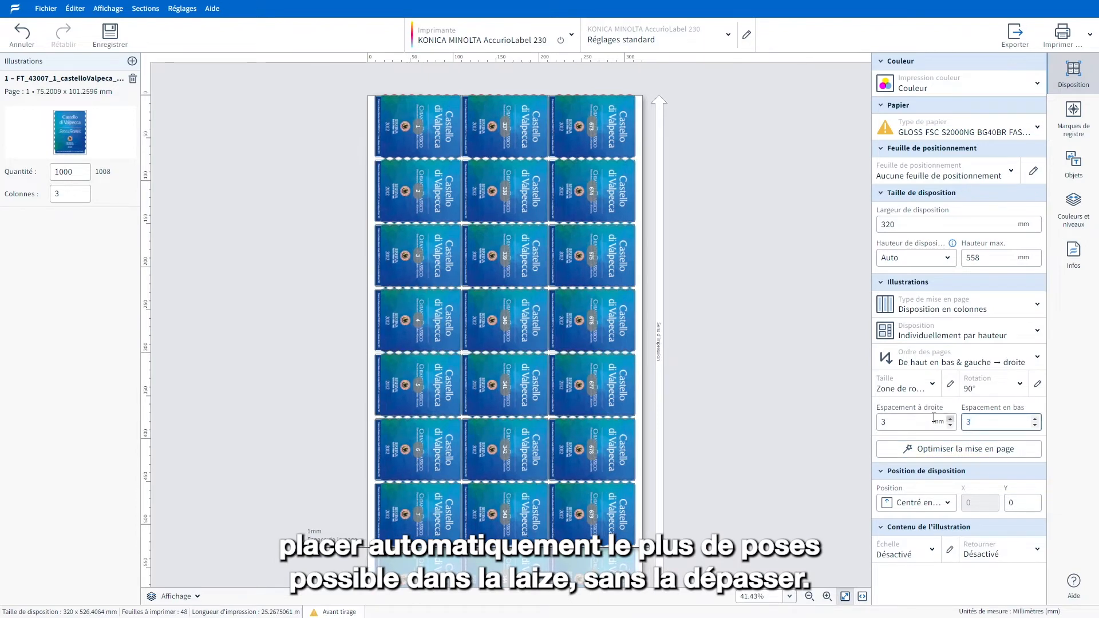
pyautogui.click(922, 504)
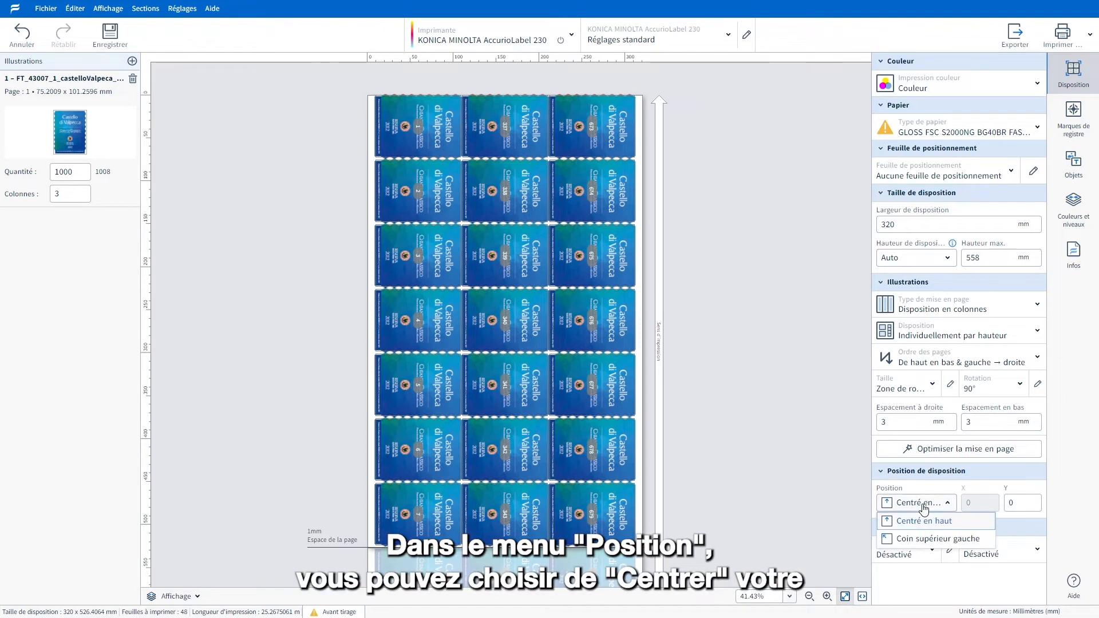
pyautogui.click(934, 541)
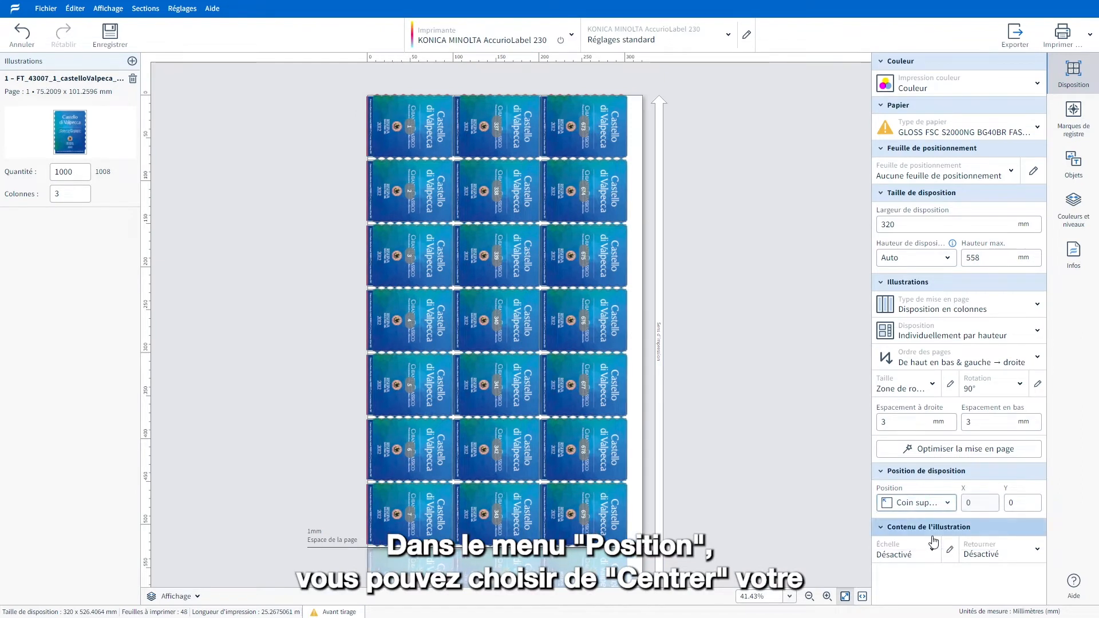
pyautogui.click(927, 503)
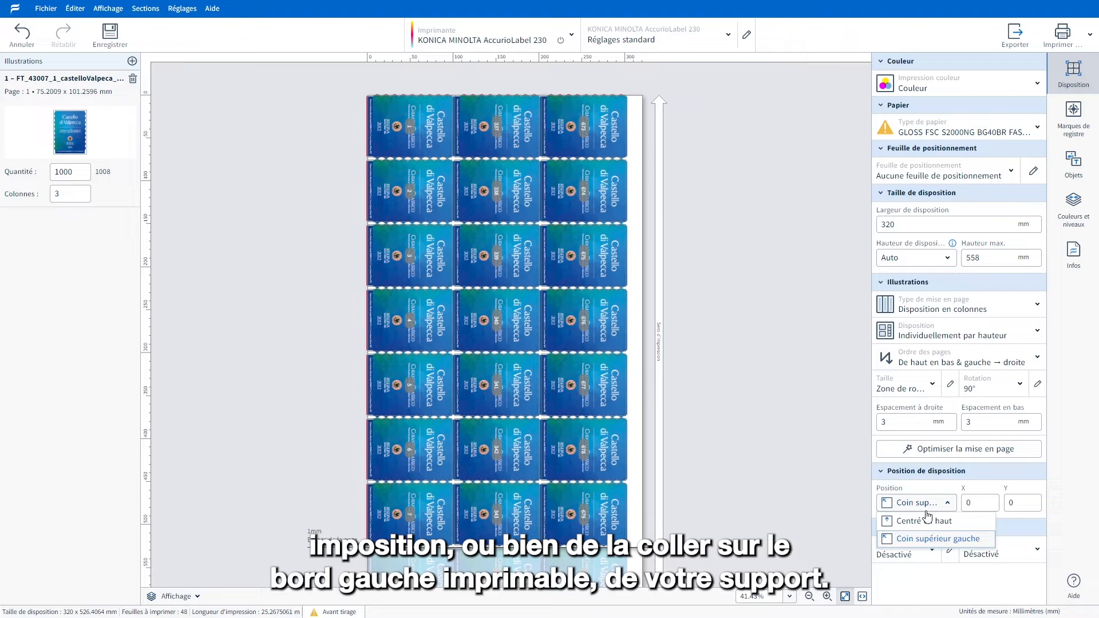
pyautogui.click(927, 522)
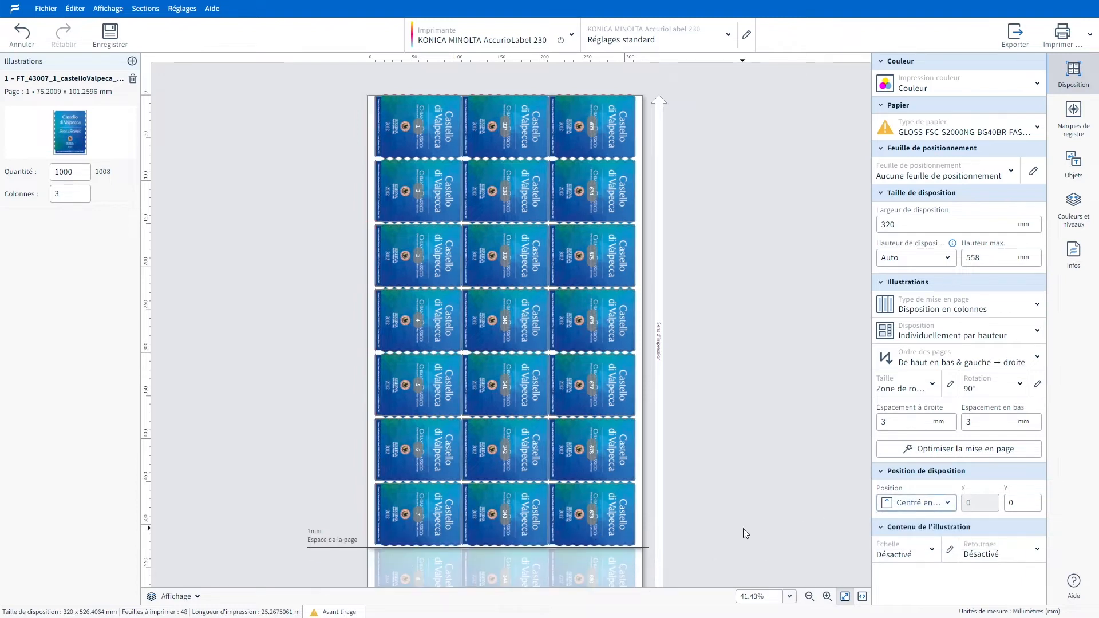
# Examine the page space below the last row of labels and return to the full layout view.
pyautogui.click(827, 596)
pyautogui.click(827, 596)
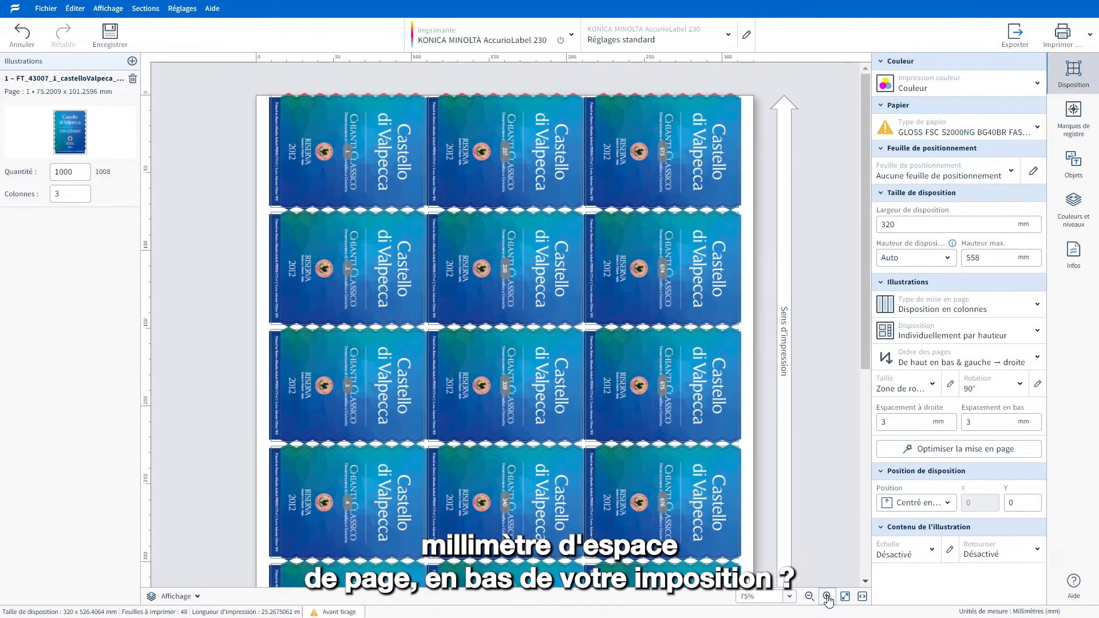
pyautogui.scroll(-3, 863, 325)
pyautogui.scroll(-5, 861, 437)
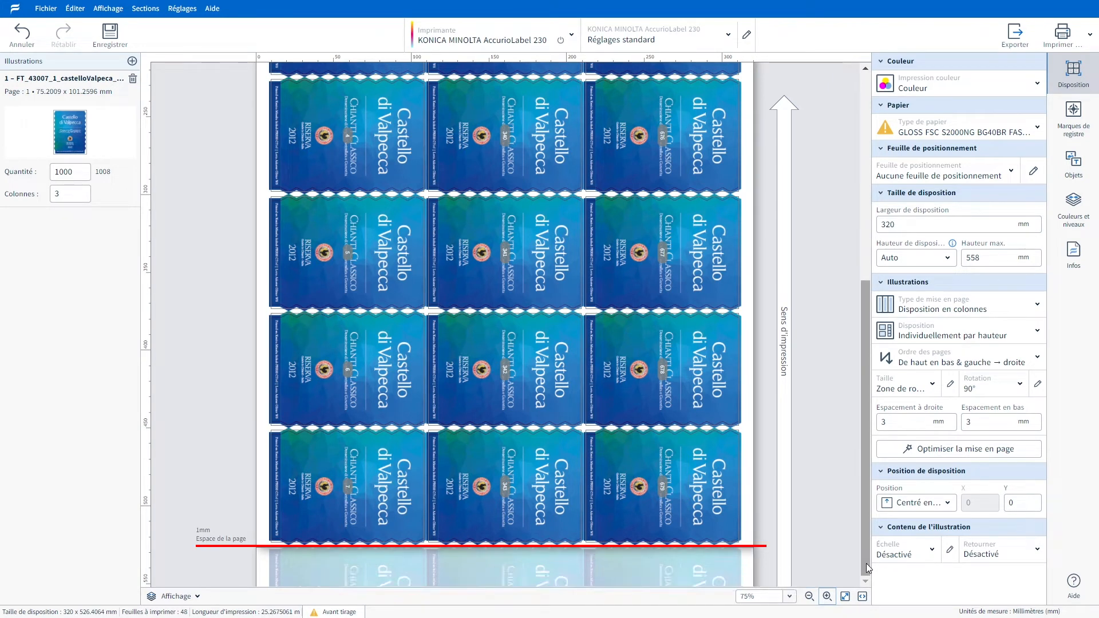
pyautogui.click(845, 597)
# Set the labels' bottom spacing to 4 mm and the layout's Y position to 1.5.
pyautogui.click(1021, 503)
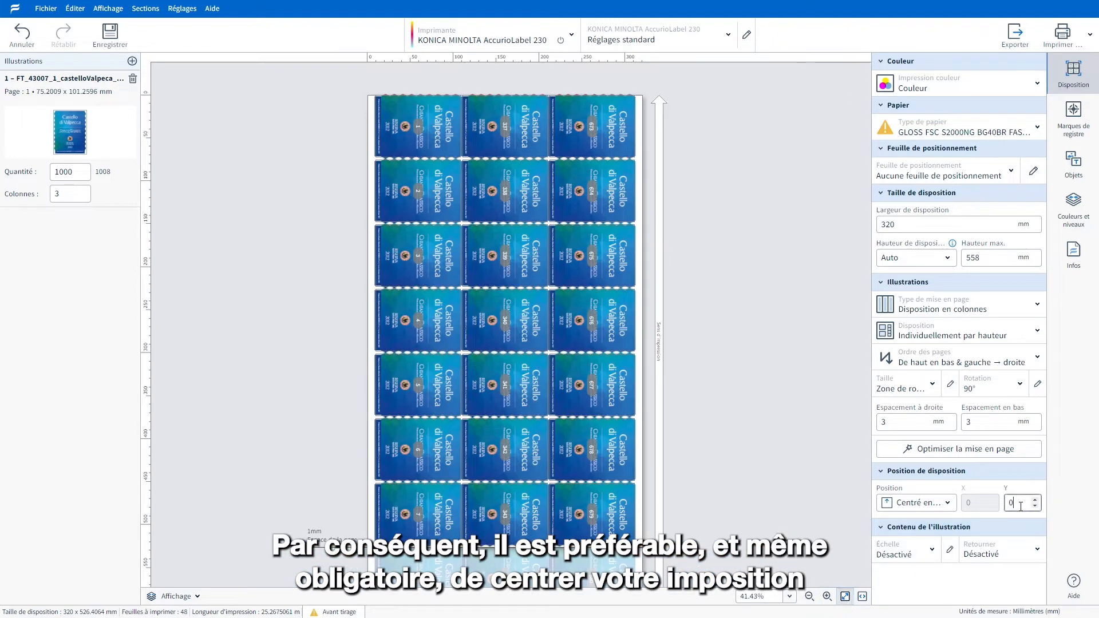
pyautogui.moveTo(1020, 506); pyautogui.dragTo(1007, 506)
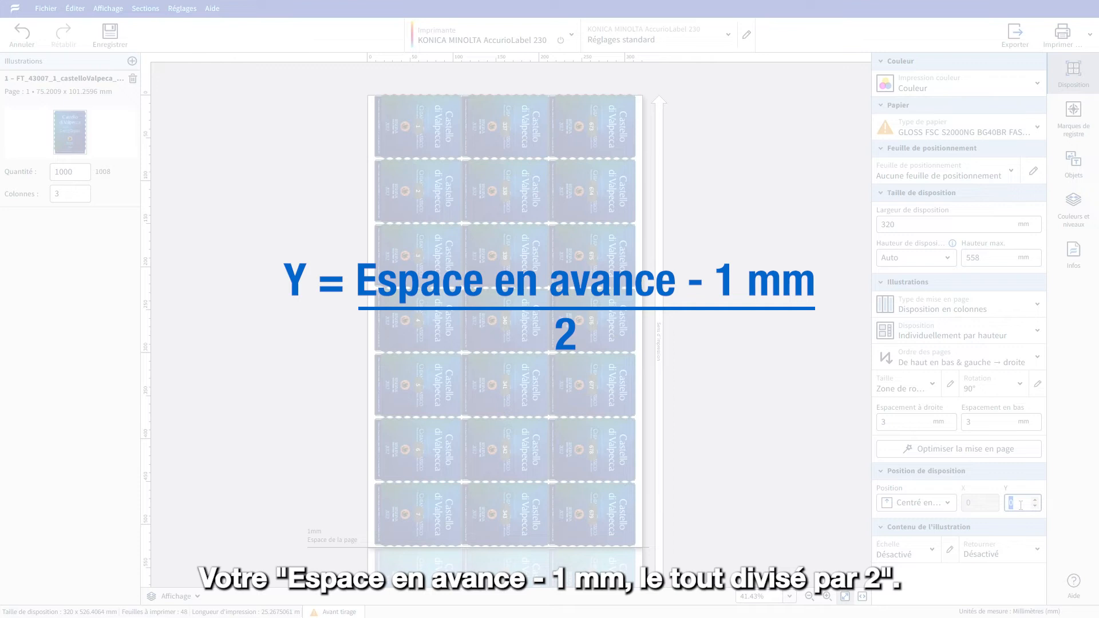
pyautogui.doubleClick(973, 421)
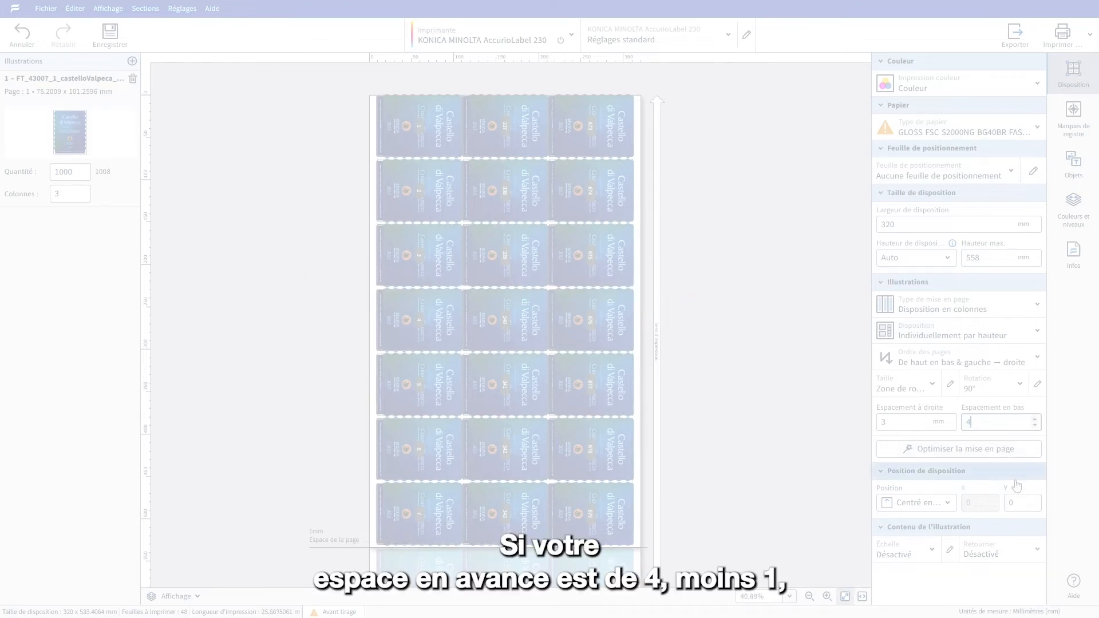
pyautogui.click(1008, 503)
pyautogui.write('1')
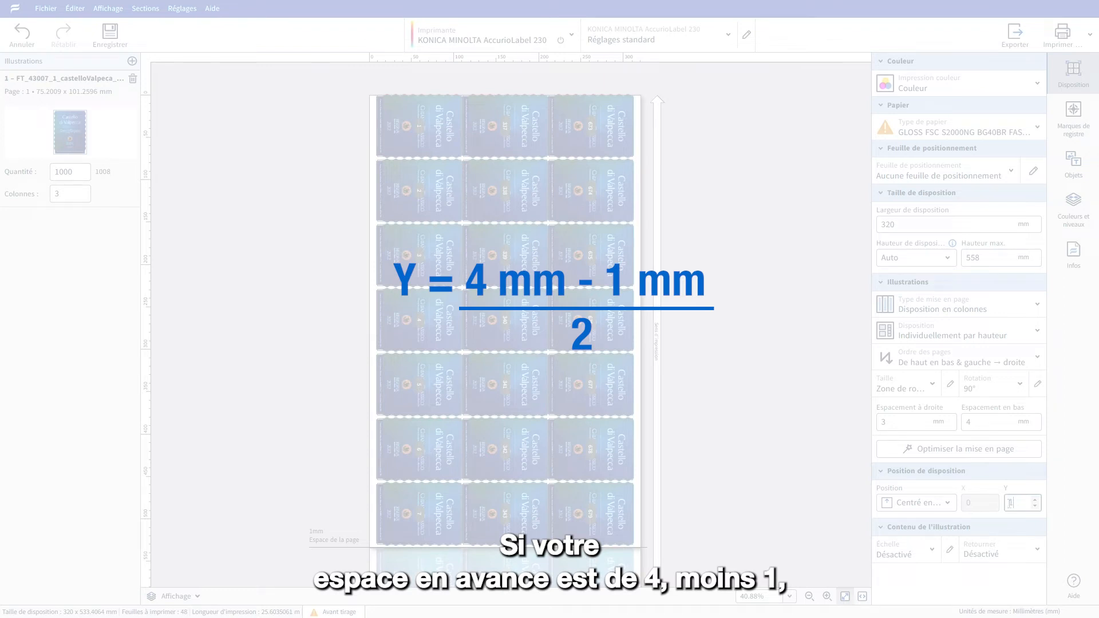
pyautogui.write('.5')
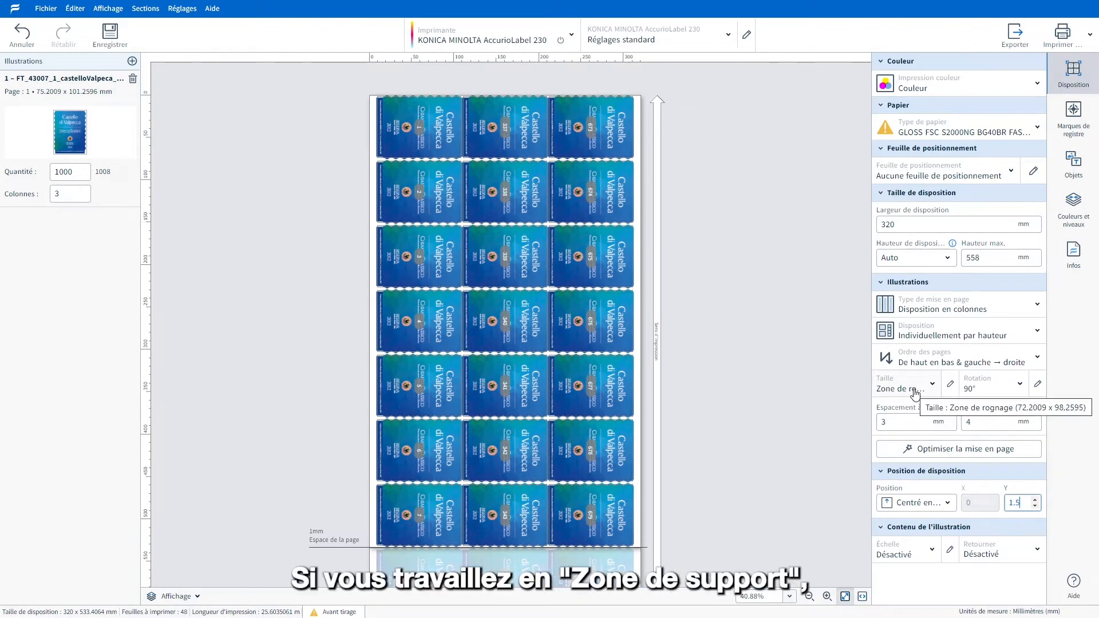
# Review the label size options, including "Zone de support", without choosing another one.
pyautogui.click(915, 392)
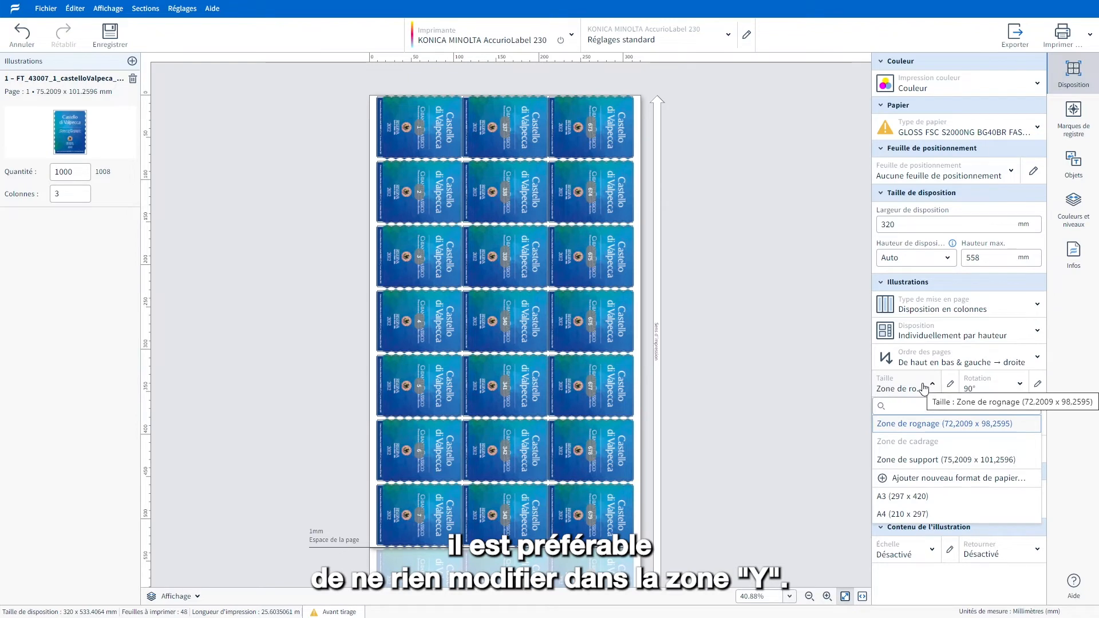
pyautogui.click(923, 389)
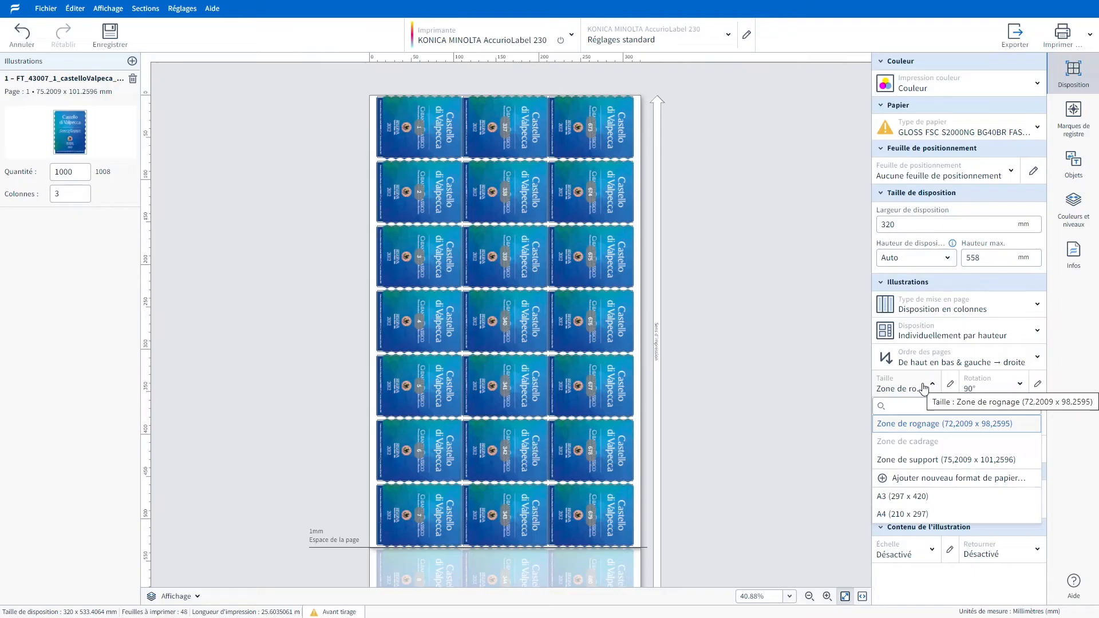
pyautogui.click(924, 389)
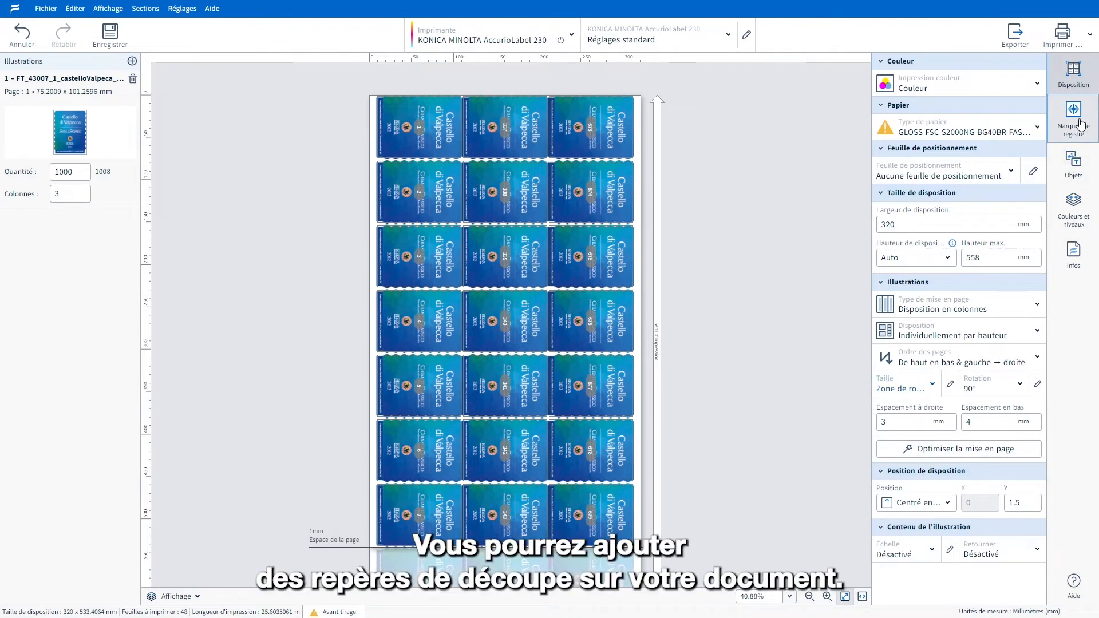
# Add a registration mark of type "Zone rectangulaire" and check its type and colour options.
pyautogui.click(1079, 124)
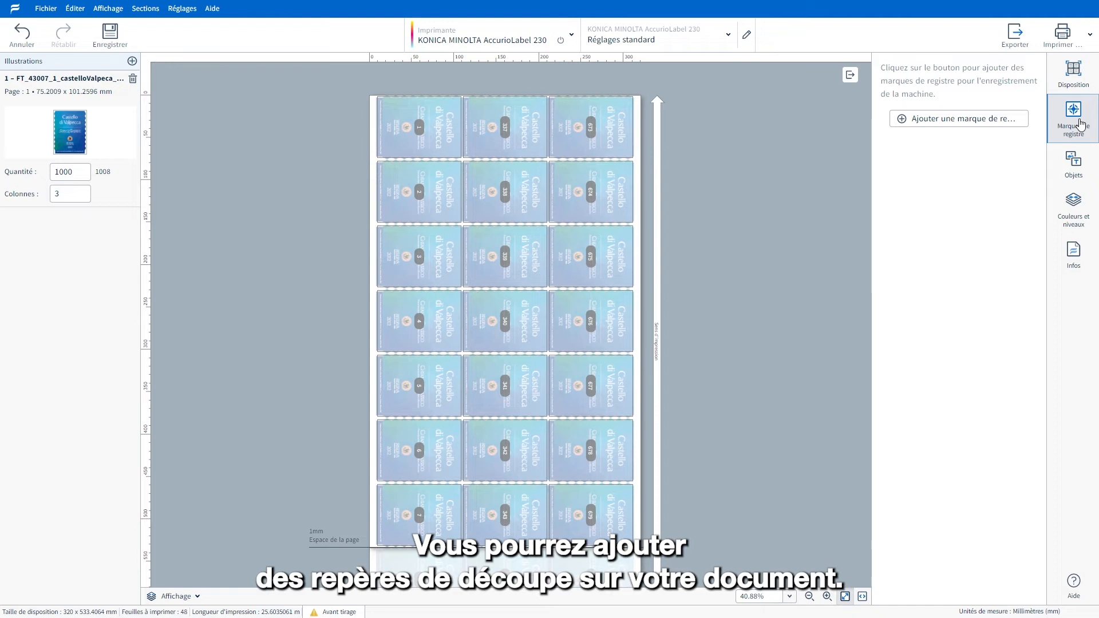
pyautogui.click(997, 122)
pyautogui.click(948, 102)
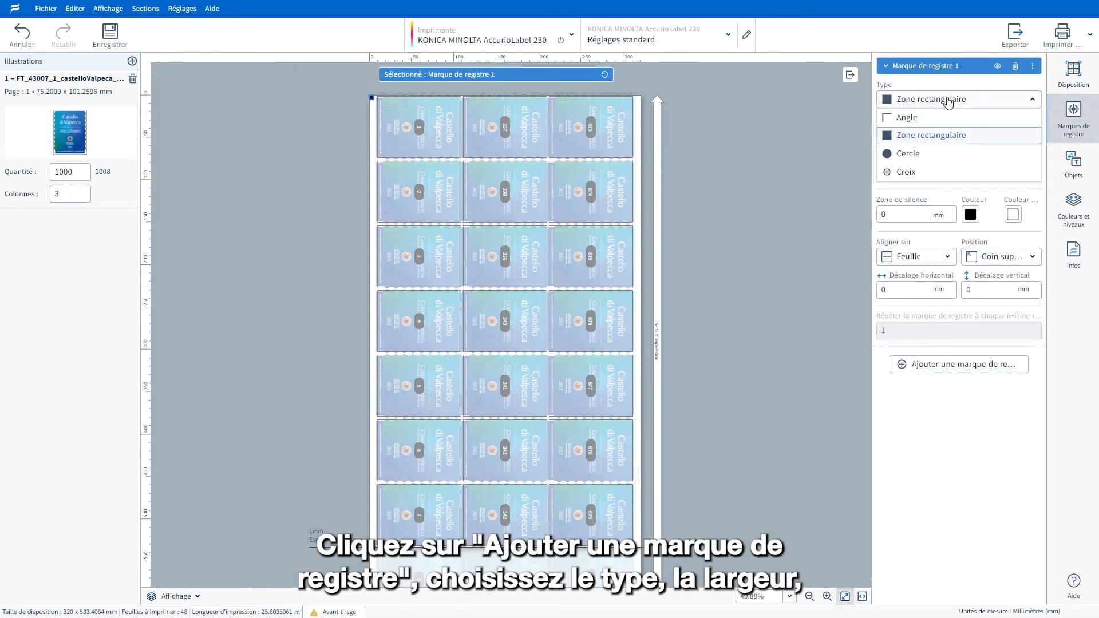
pyautogui.click(948, 101)
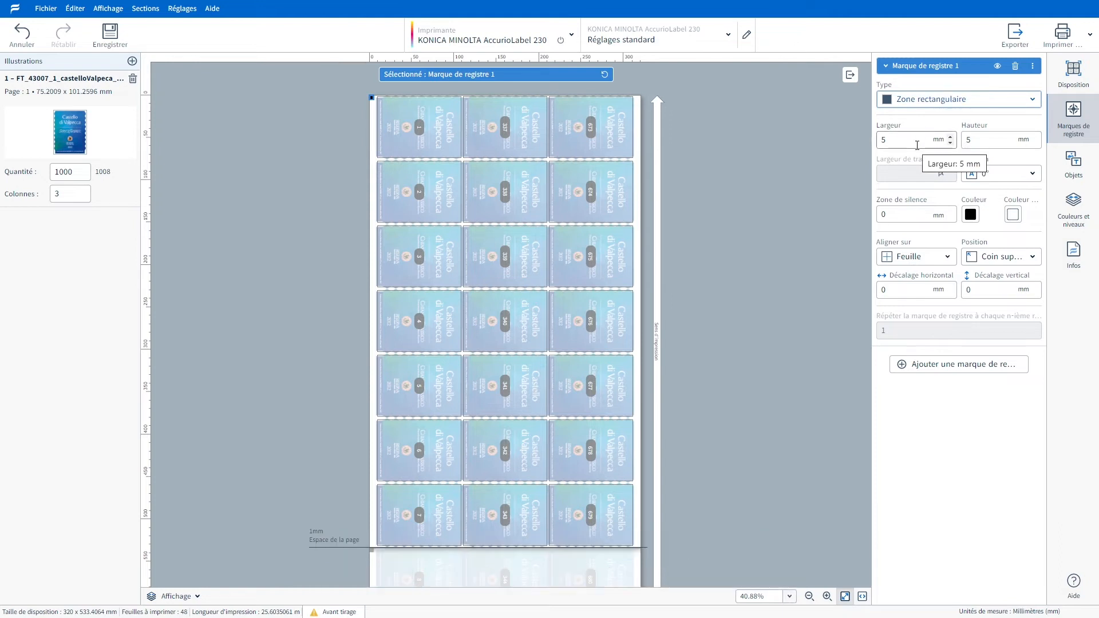
pyautogui.click(973, 220)
pyautogui.click(972, 218)
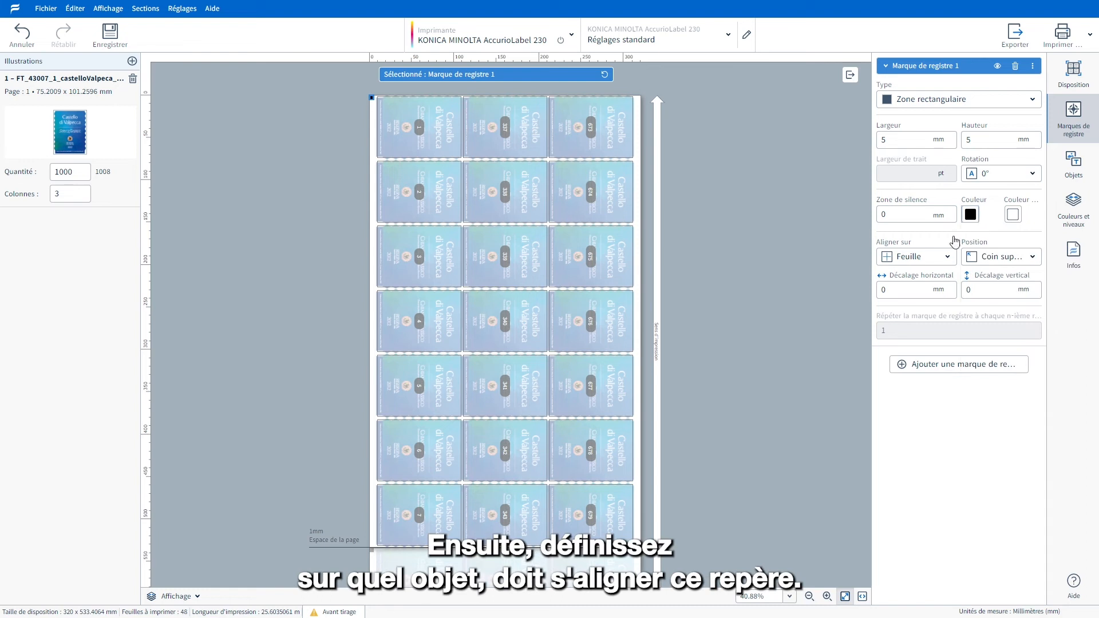
# Align the registration mark to "Colonne : 1" at position "En bas à gauche" with a horizontal offset of 2 mm.
pyautogui.click(927, 262)
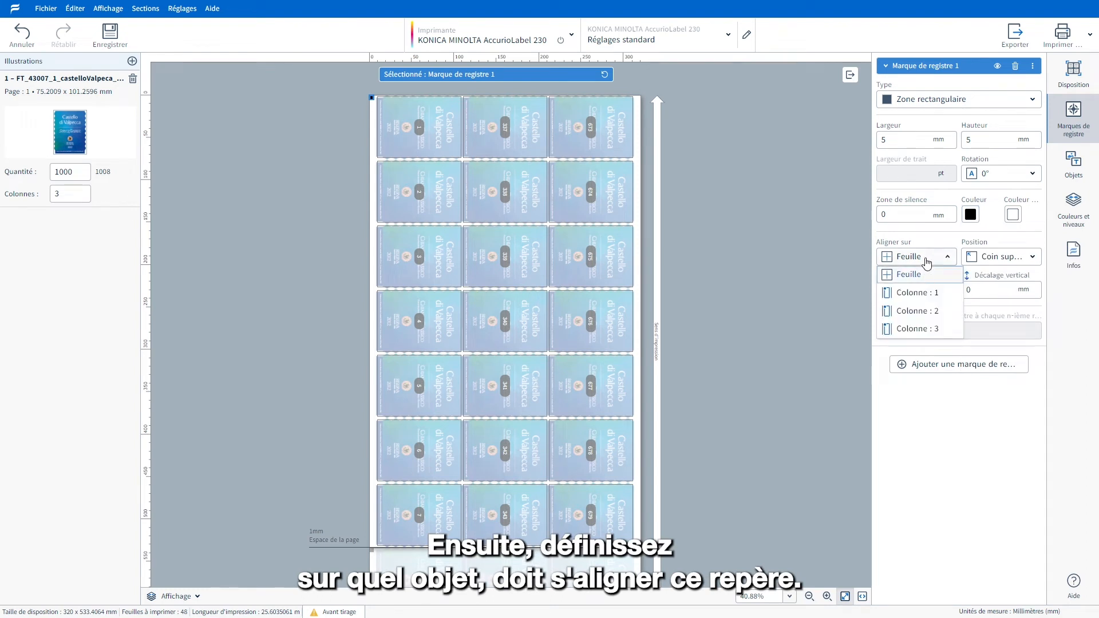
pyautogui.click(928, 296)
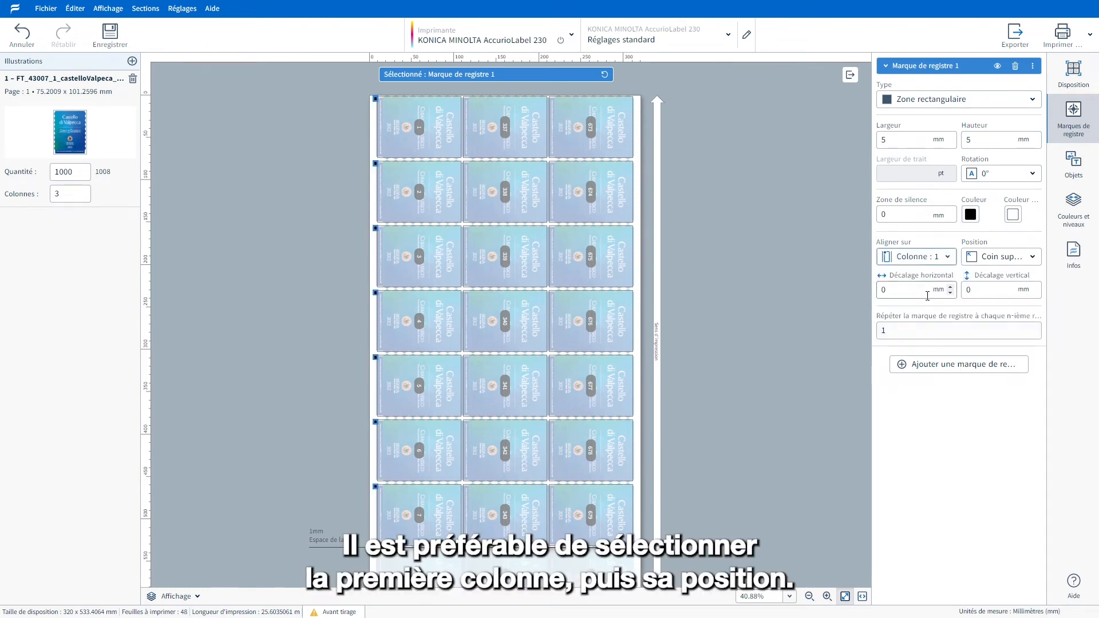
pyautogui.click(988, 261)
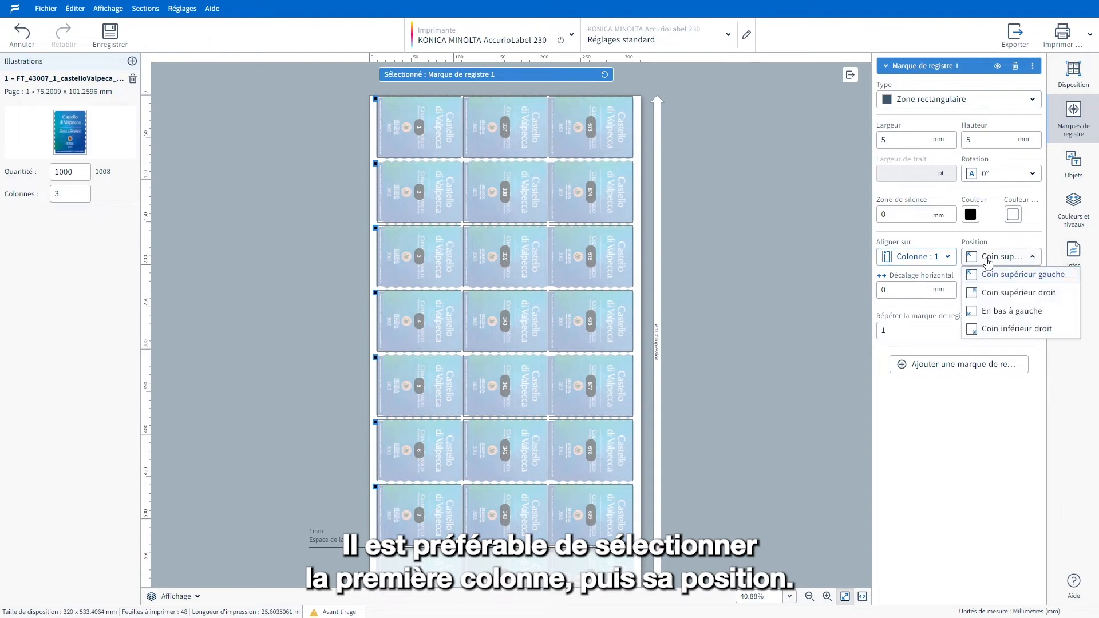
pyautogui.click(994, 312)
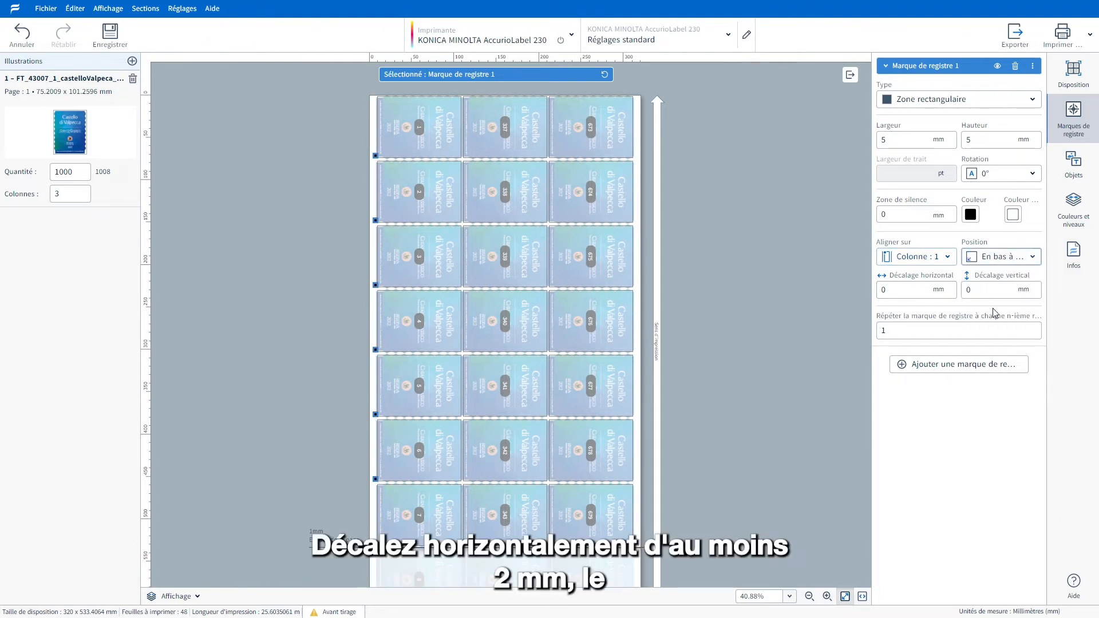
pyautogui.click(913, 289)
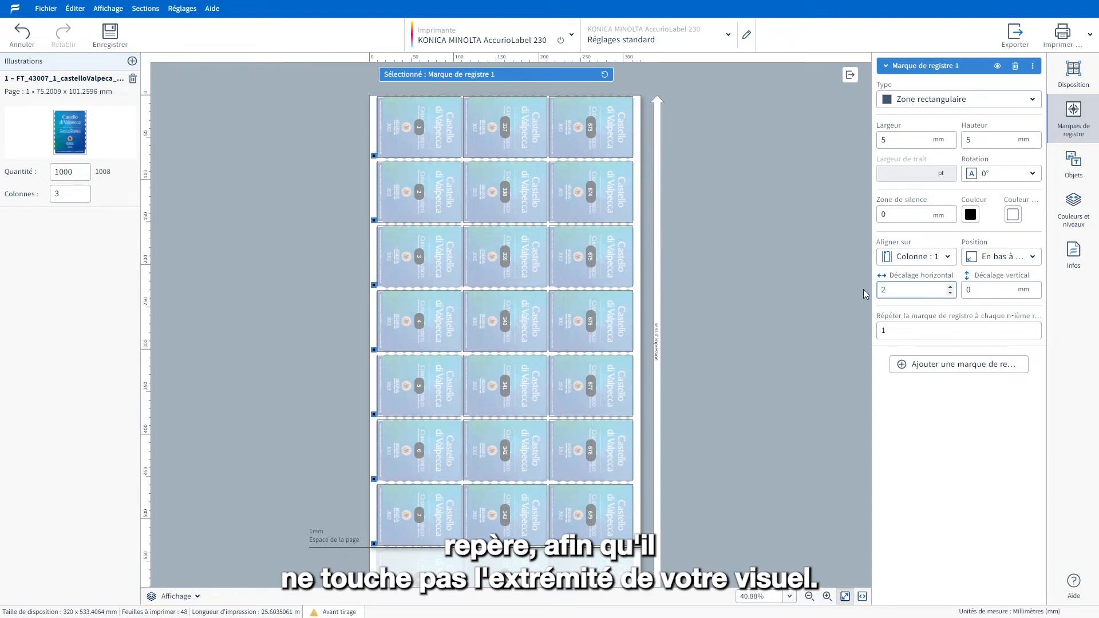
# Set the registration mark to repeat every 4 rows.
pyautogui.click(881, 331)
pyautogui.write('4')
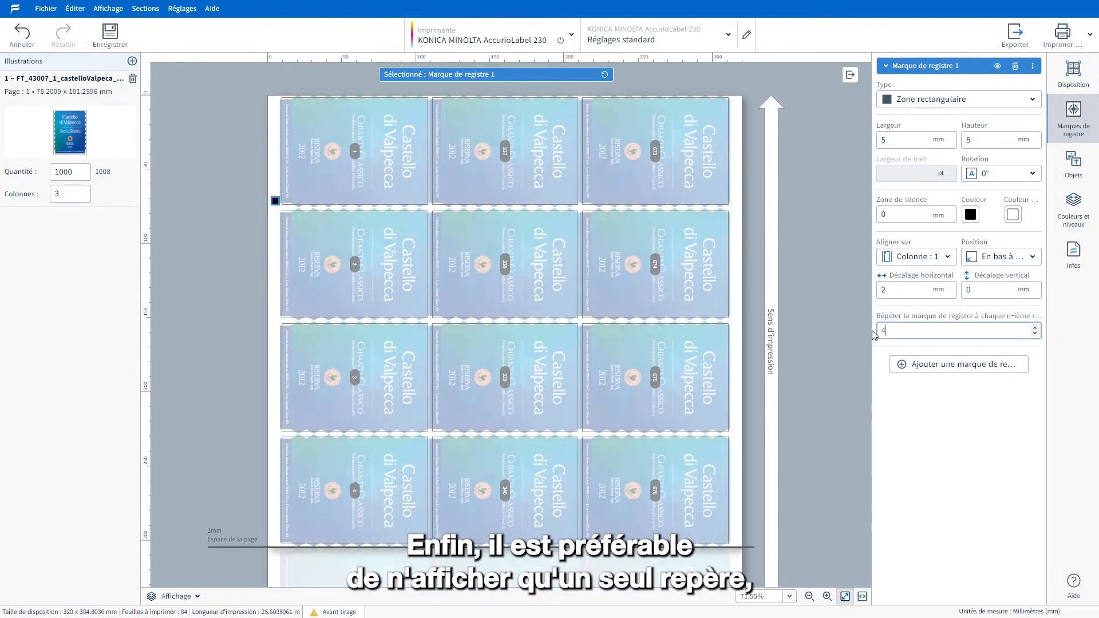
pyautogui.click(836, 326)
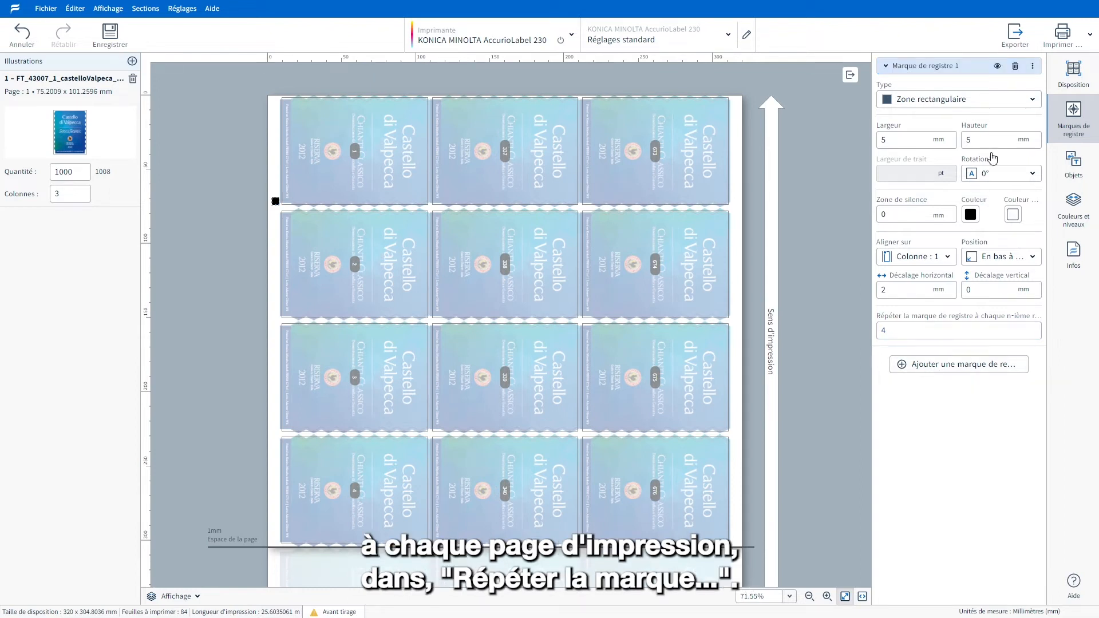
# Clone the registration mark and align the copy to "Colonne : 3" at position "Coin inférieur droit".
pyautogui.click(1032, 66)
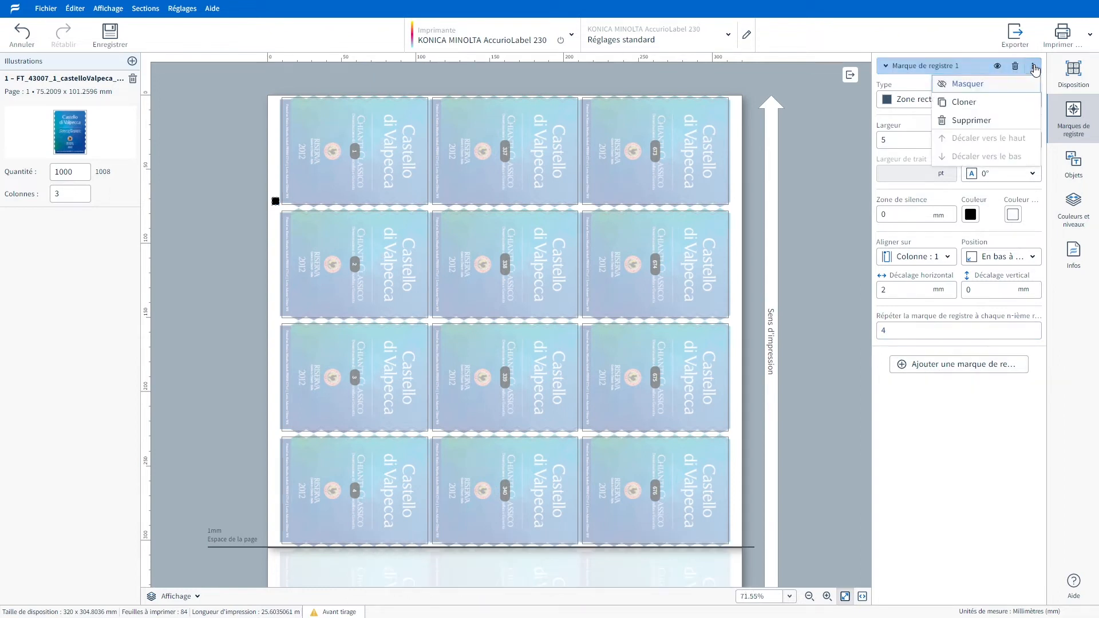
pyautogui.click(1005, 107)
pyautogui.click(1005, 258)
pyautogui.click(1013, 328)
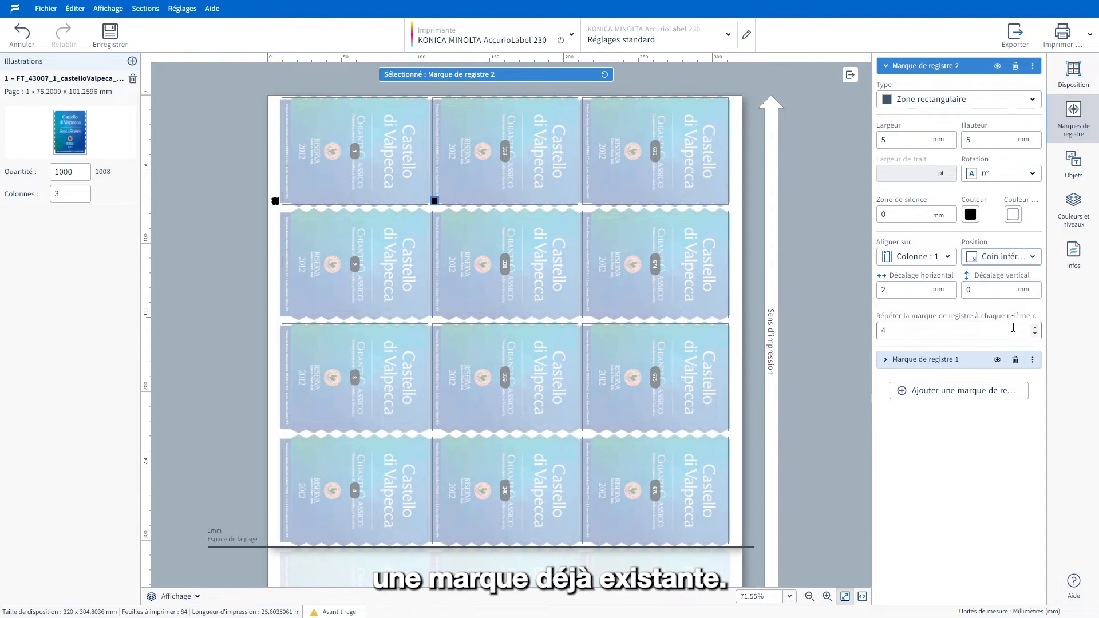
pyautogui.click(916, 257)
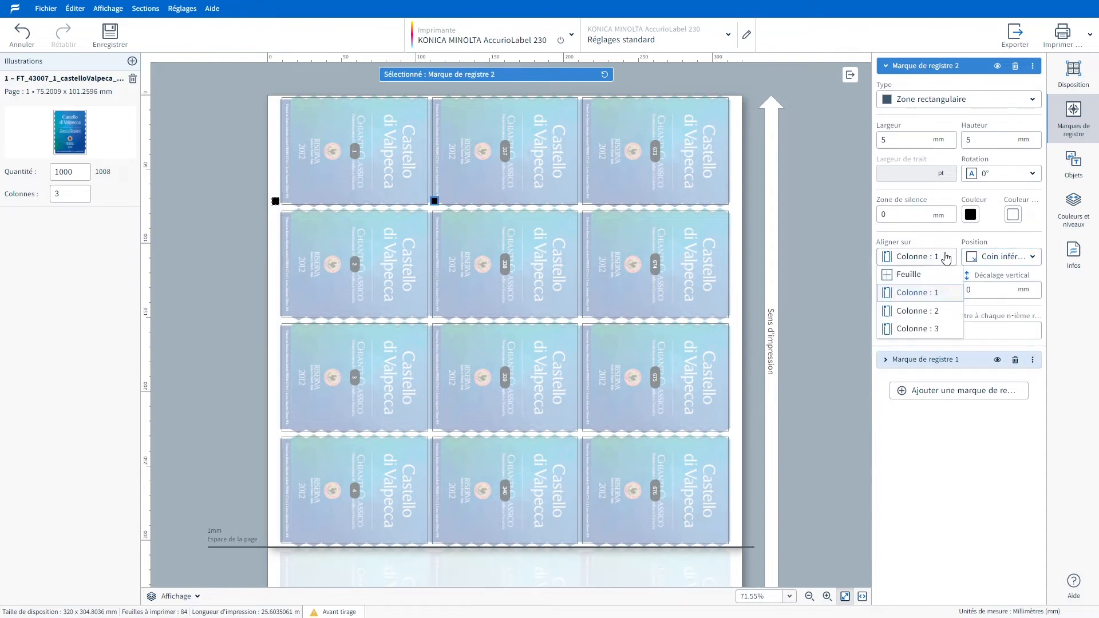
pyautogui.click(943, 327)
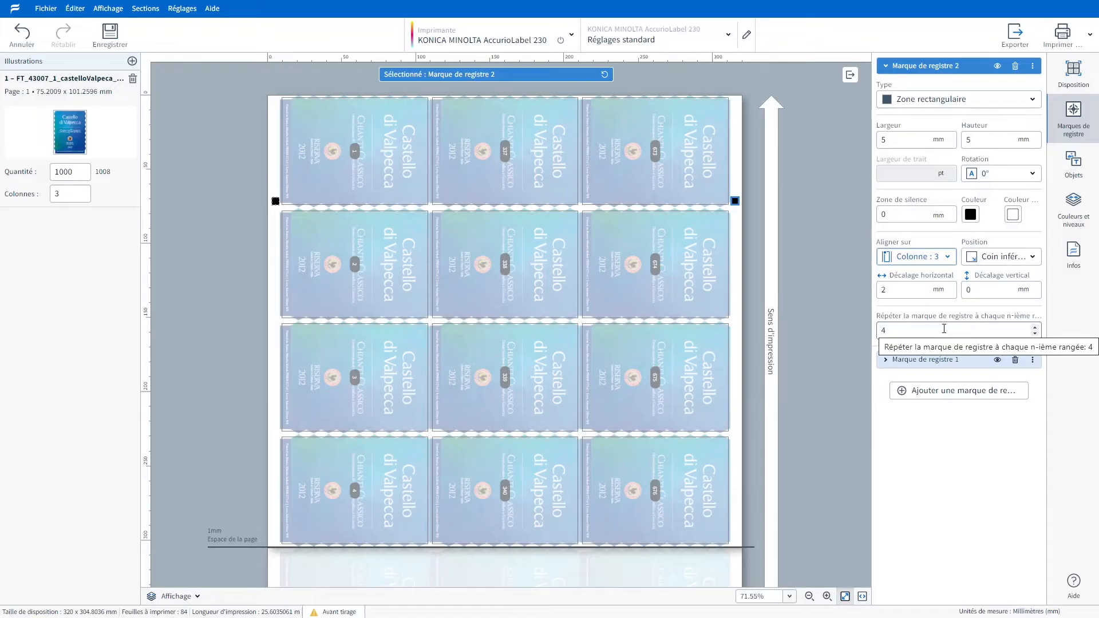
# Open the artwork's colour and layer settings to examine the assigned functions.
pyautogui.click(1077, 219)
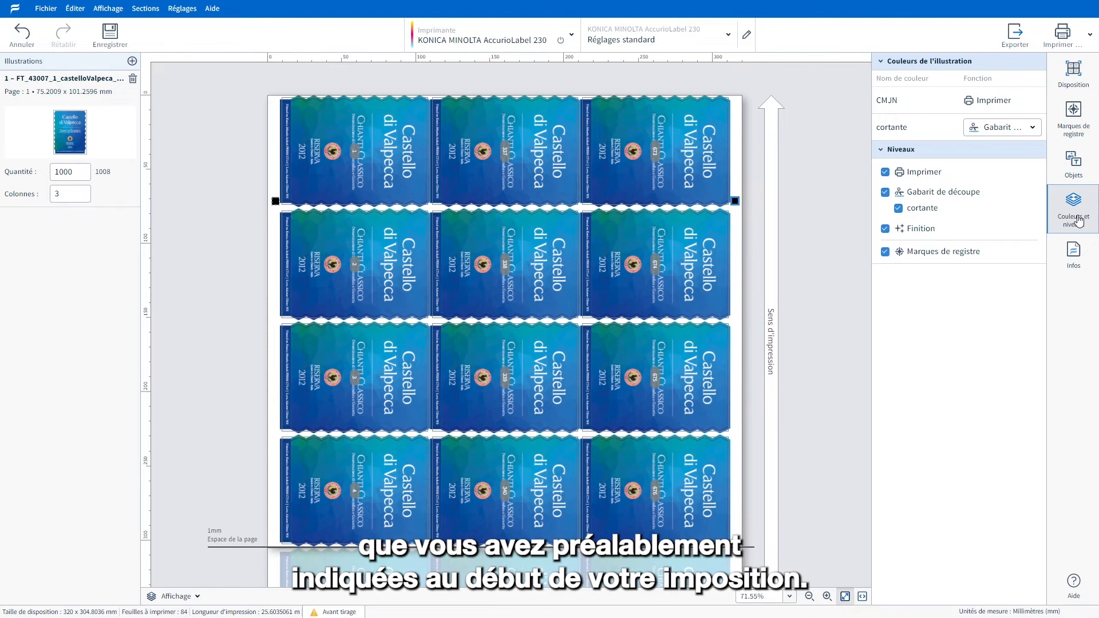
# Examine the function choices for the "cortante" colour and the job's title, delivery and address information.
pyautogui.click(1029, 135)
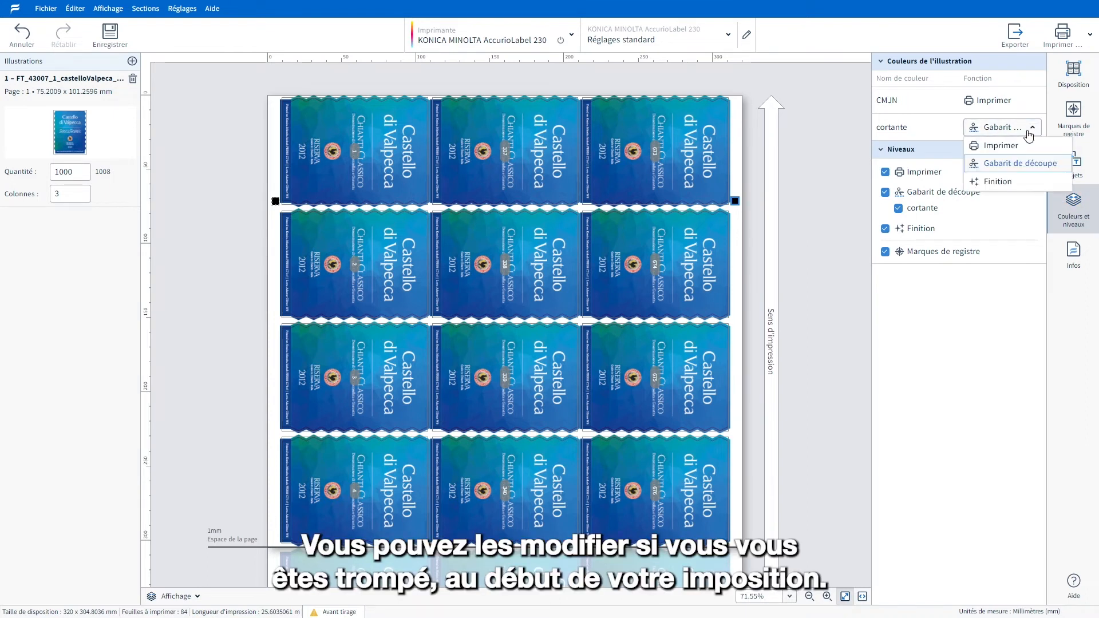
pyautogui.click(1029, 135)
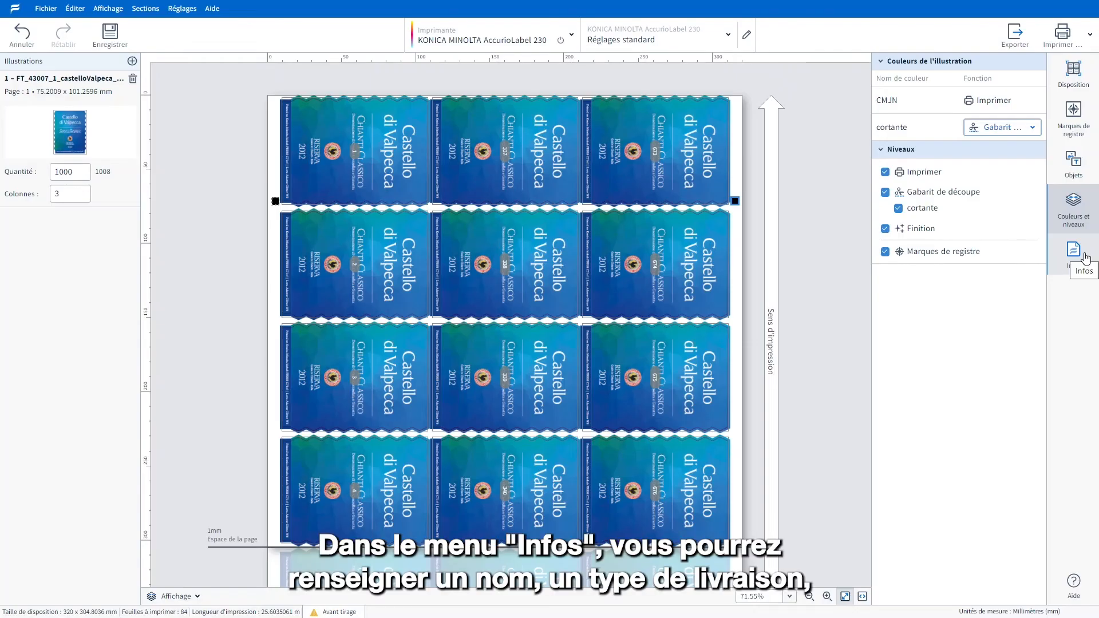
pyautogui.click(1084, 258)
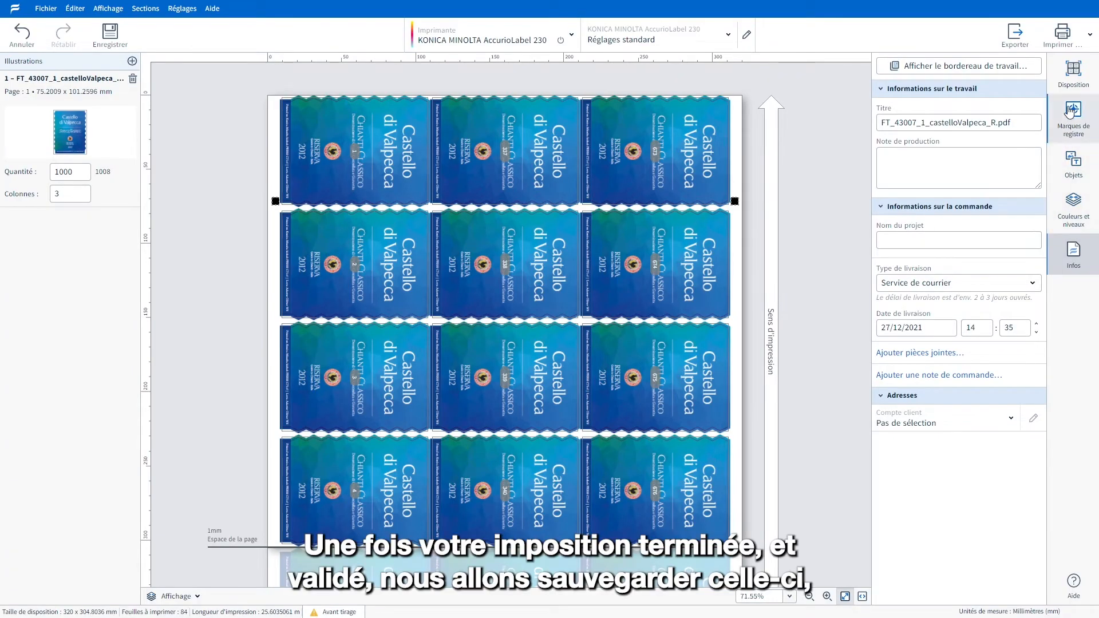
# Save the current imposition as a new positioning sheet named "Label".
pyautogui.click(1074, 86)
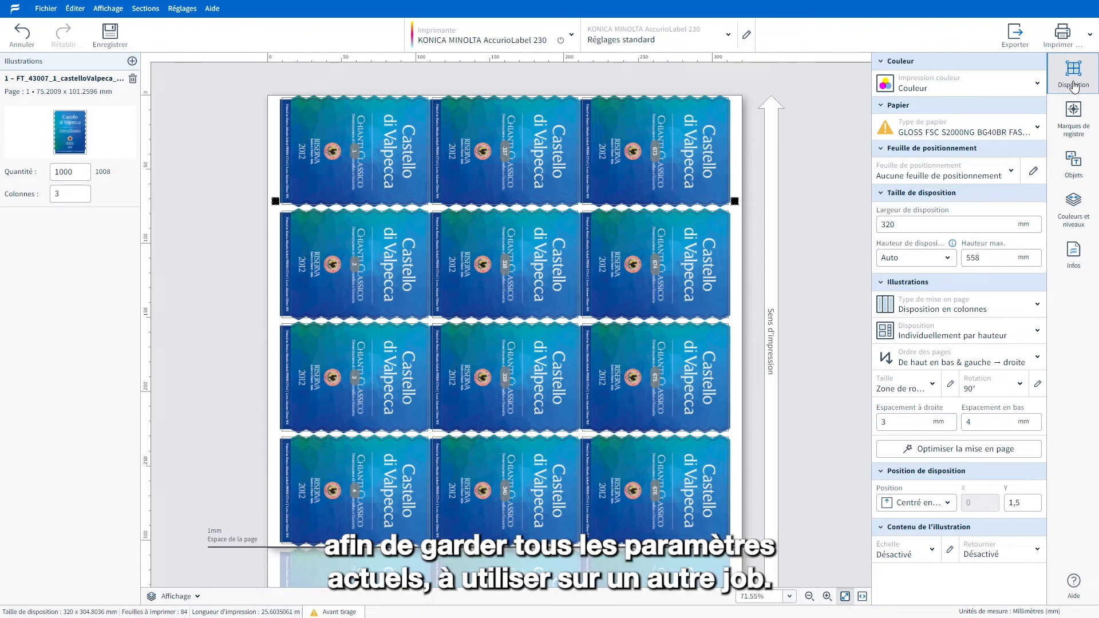
pyautogui.click(1033, 171)
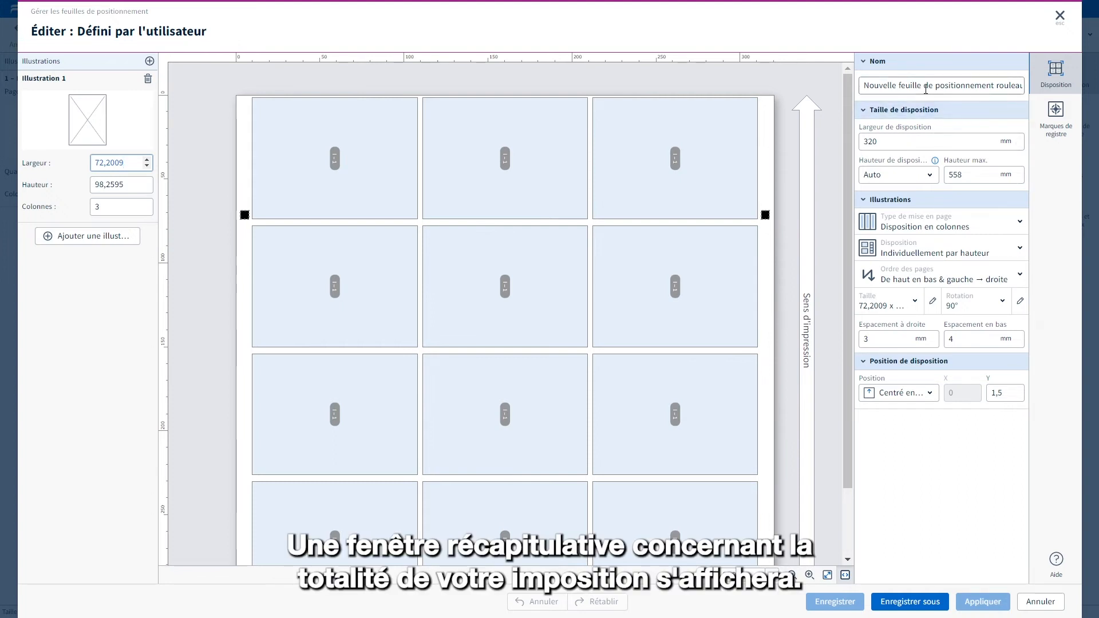
pyautogui.click(925, 87)
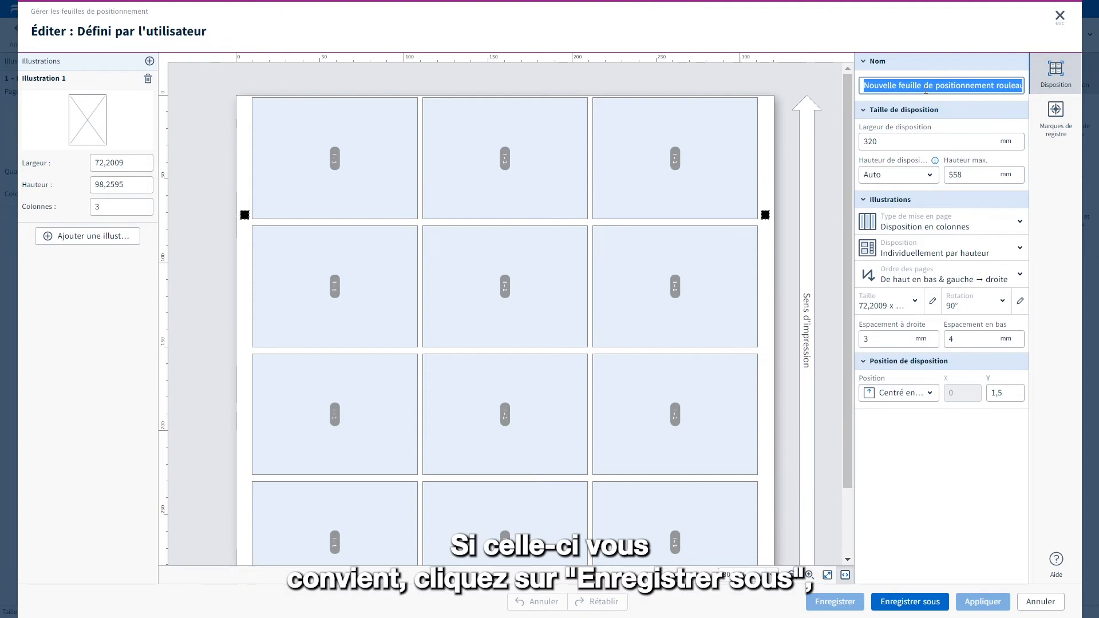
pyautogui.write('Label')
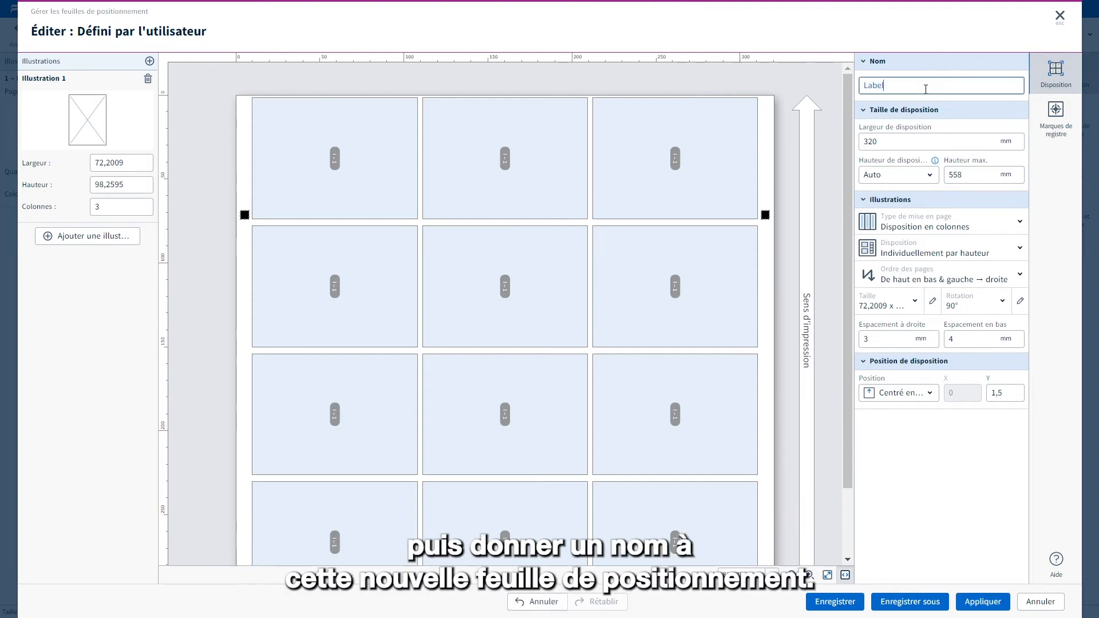
pyautogui.click(911, 601)
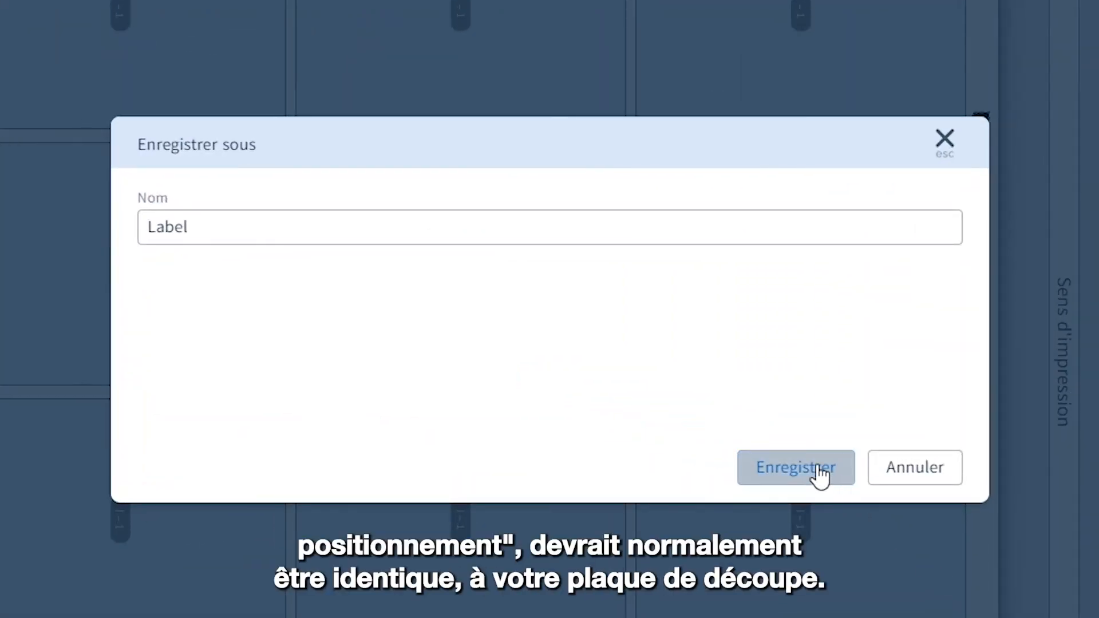
pyautogui.click(819, 475)
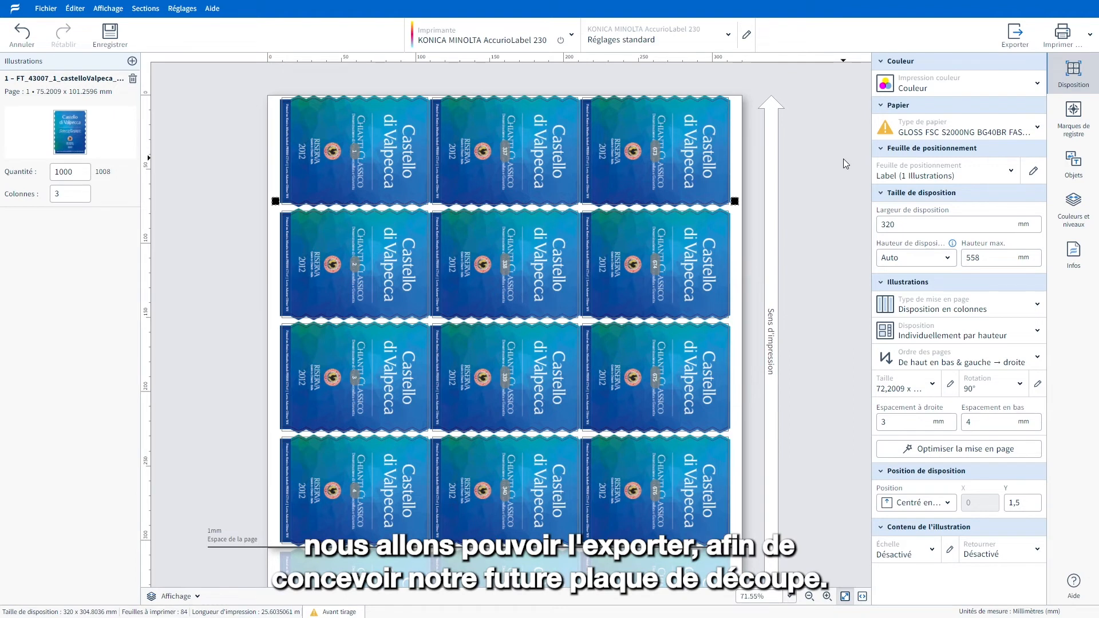
# Export only the "Gabarit de découpe" layer as a PDF, leaving out the registration marks.
pyautogui.click(1010, 44)
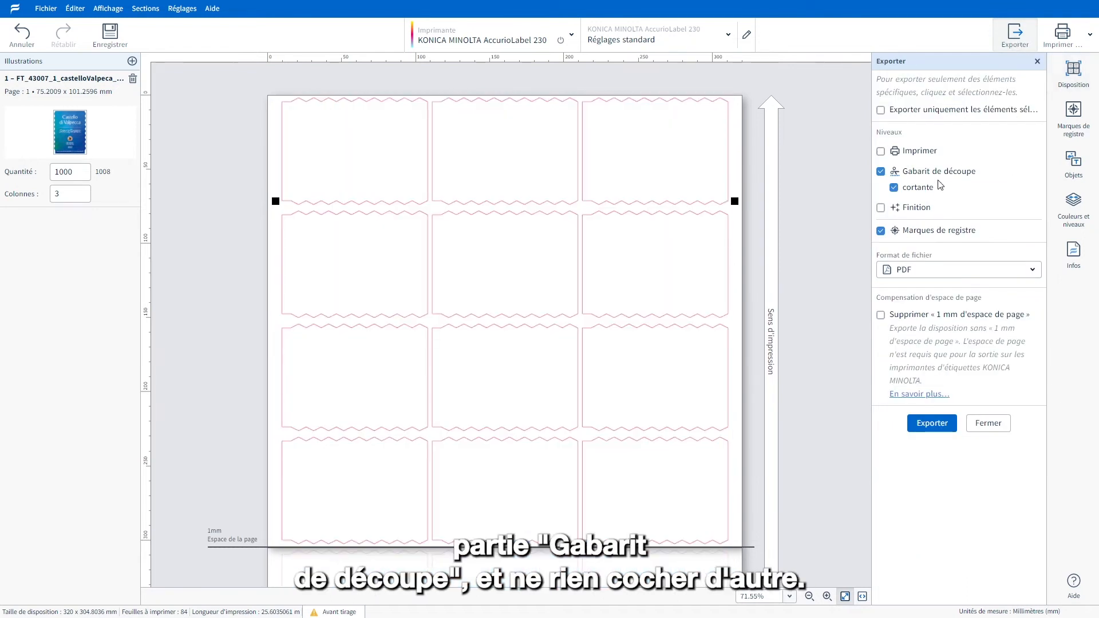
pyautogui.click(933, 232)
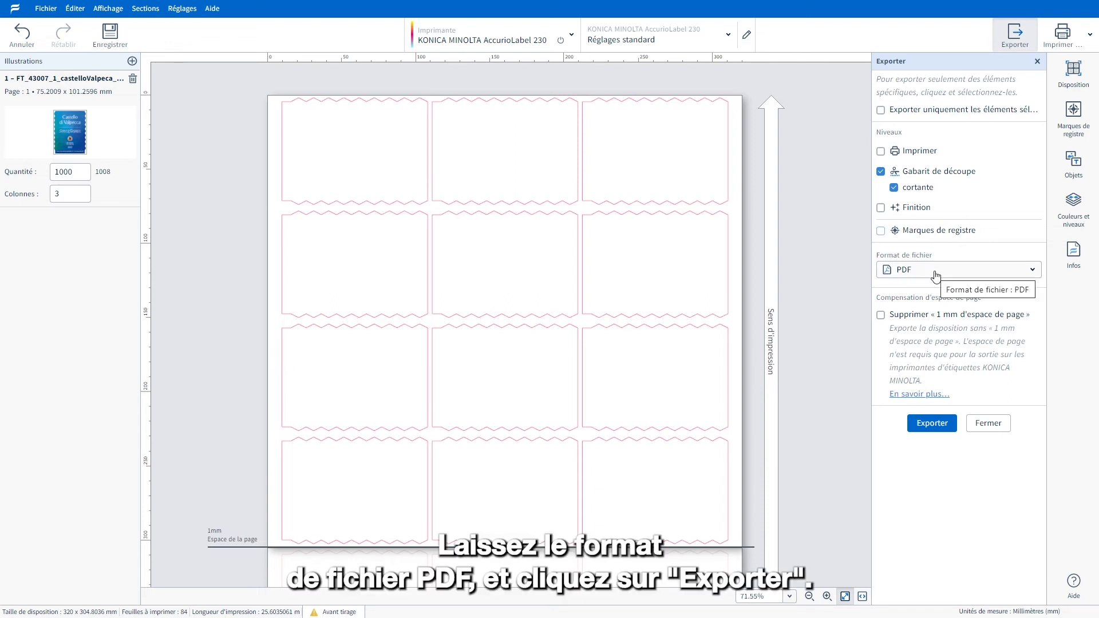
pyautogui.click(933, 423)
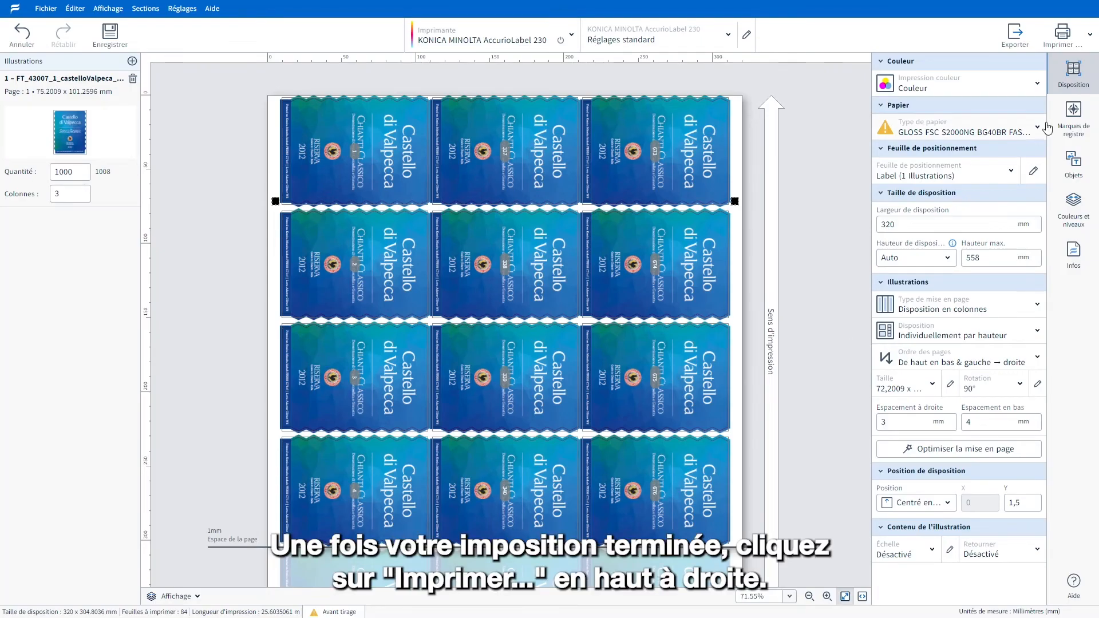
# Send the job to the printer as a reserved print job with the sheet range set to 5 and artwork-only output.
pyautogui.click(1062, 34)
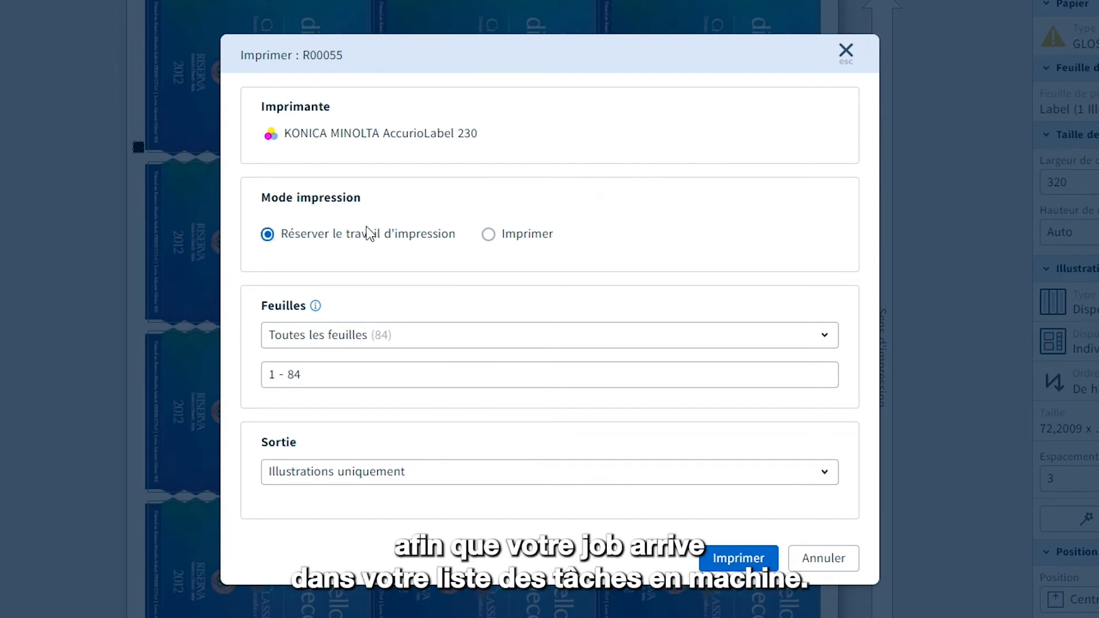
pyautogui.moveTo(360, 373); pyautogui.dragTo(245, 362)
pyautogui.write('5')
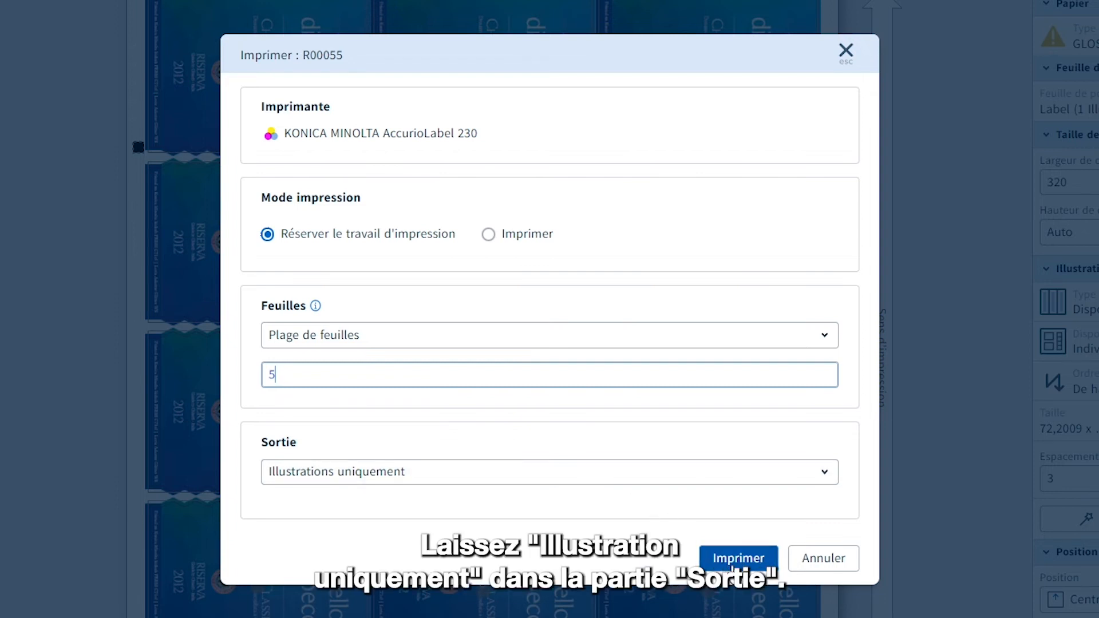
pyautogui.click(738, 558)
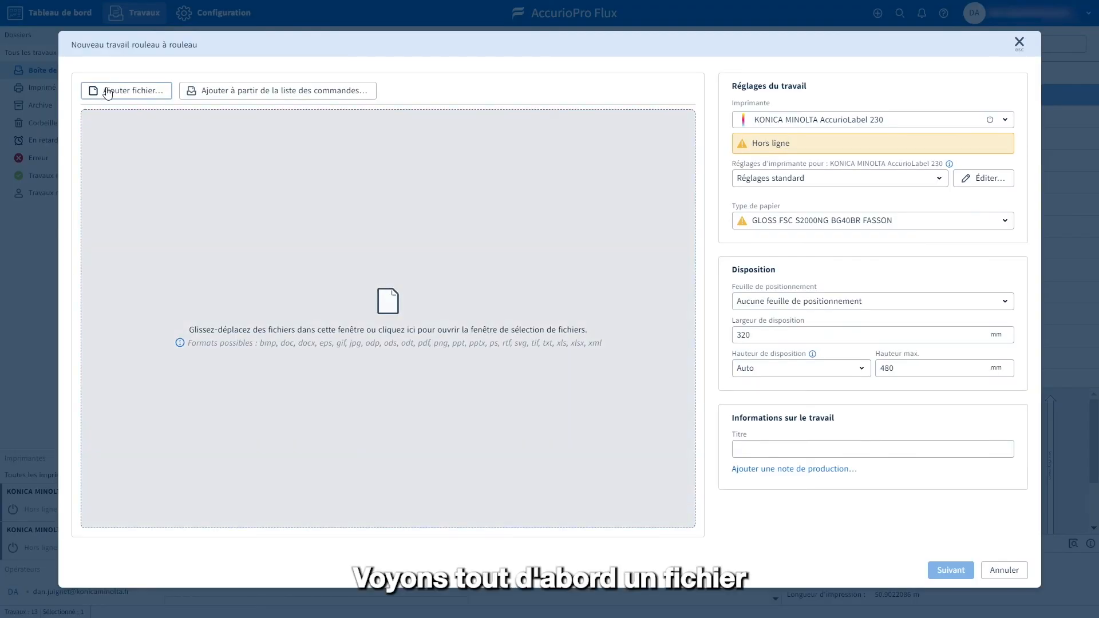
# Add museumticket_100Pages.pdf to the new roll-to-roll job and proceed to its imposition.
pyautogui.click(108, 92)
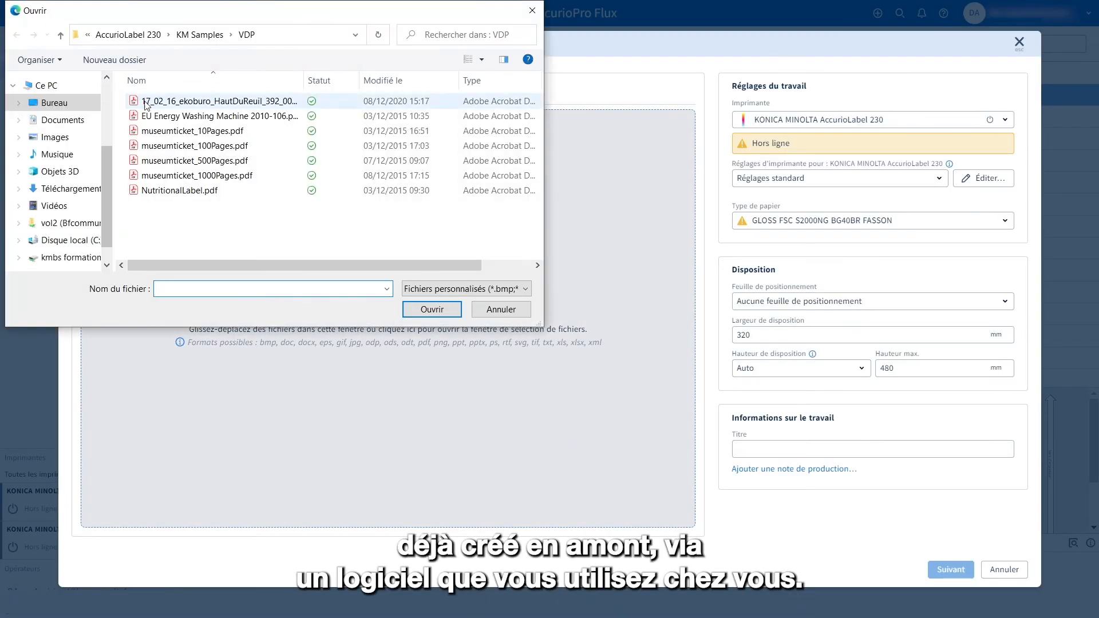
pyautogui.click(172, 145)
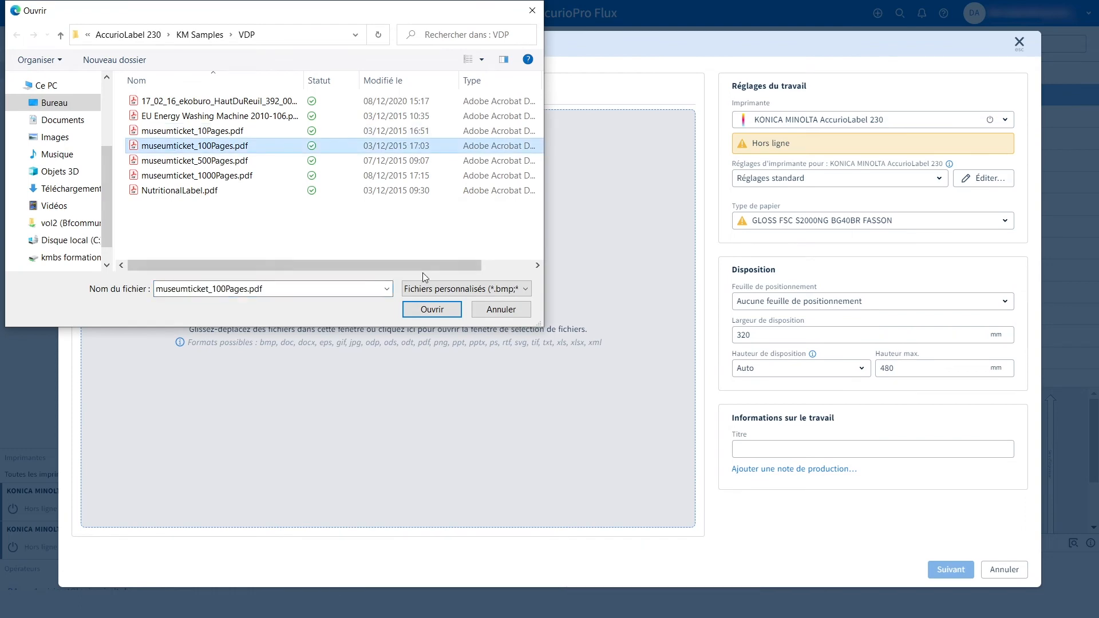
pyautogui.click(454, 307)
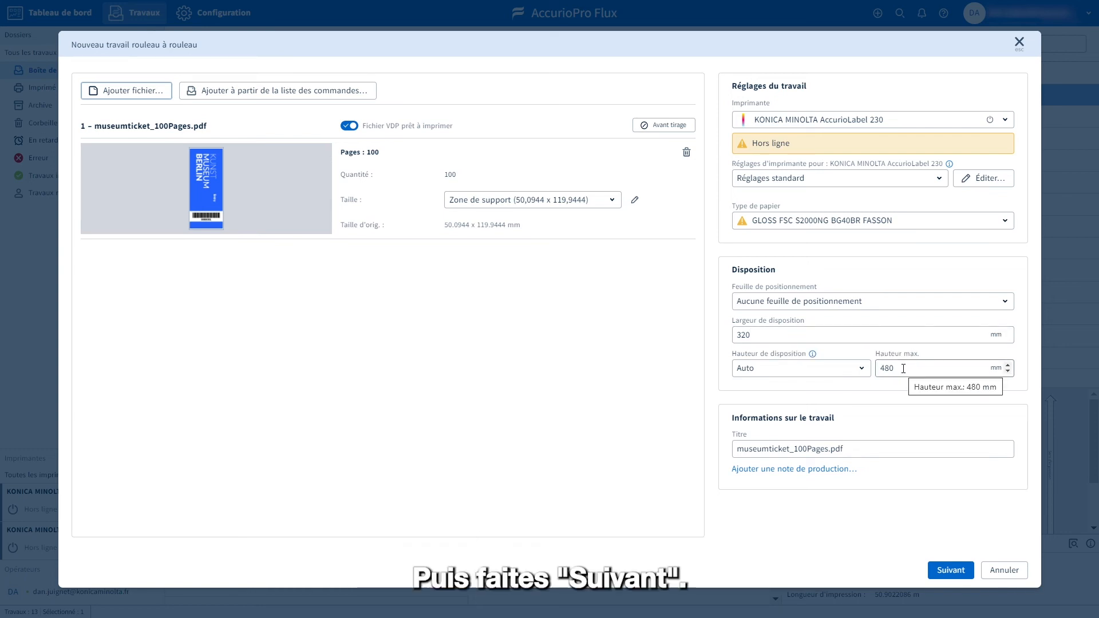
pyautogui.click(949, 574)
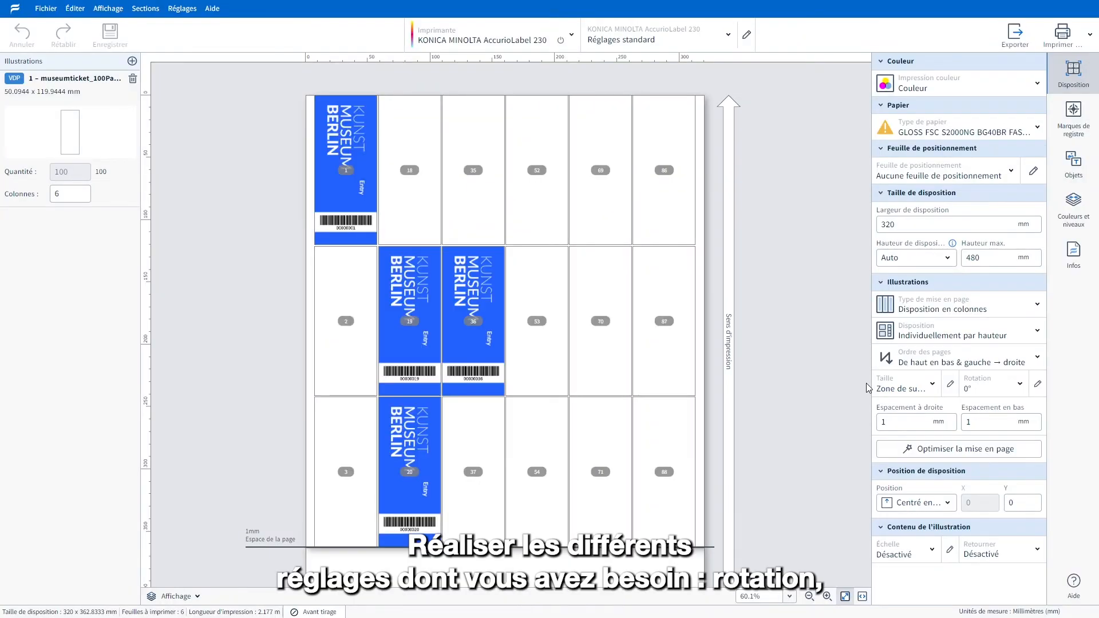
# Rotate the museum ticket artwork 90° and optimise its layout on the page.
pyautogui.click(977, 386)
pyautogui.click(985, 425)
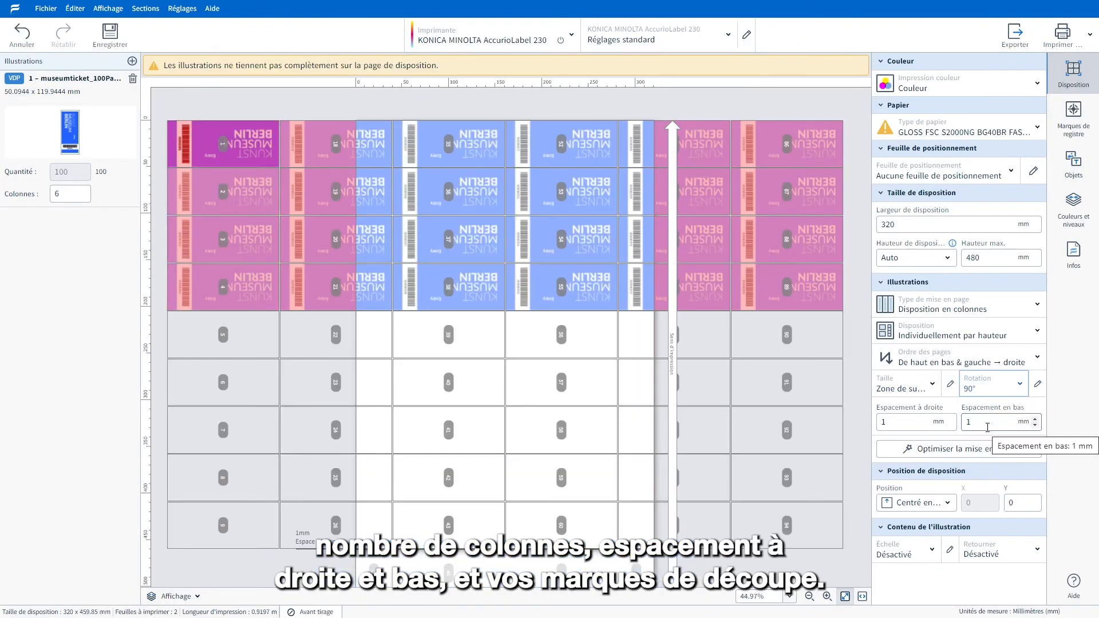
pyautogui.click(895, 450)
# Set the right and bottom spacing to 4 mm and the page order to "Gauche → droite & de haut en bas".
pyautogui.doubleClick(882, 422)
pyautogui.write('4')
pyautogui.press('Tab')
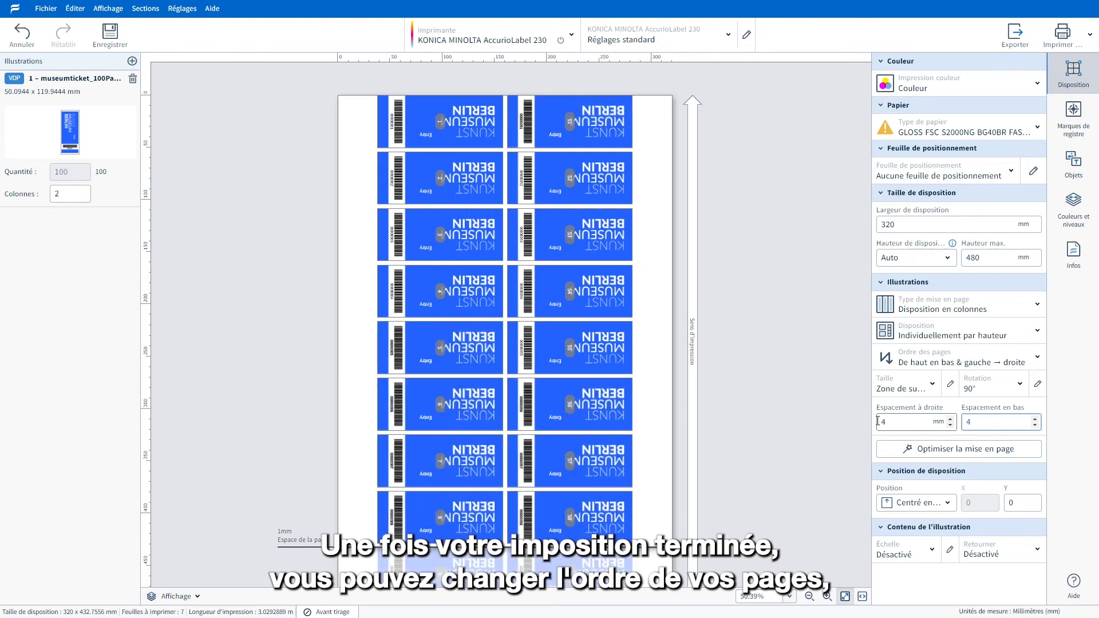
pyautogui.click(952, 363)
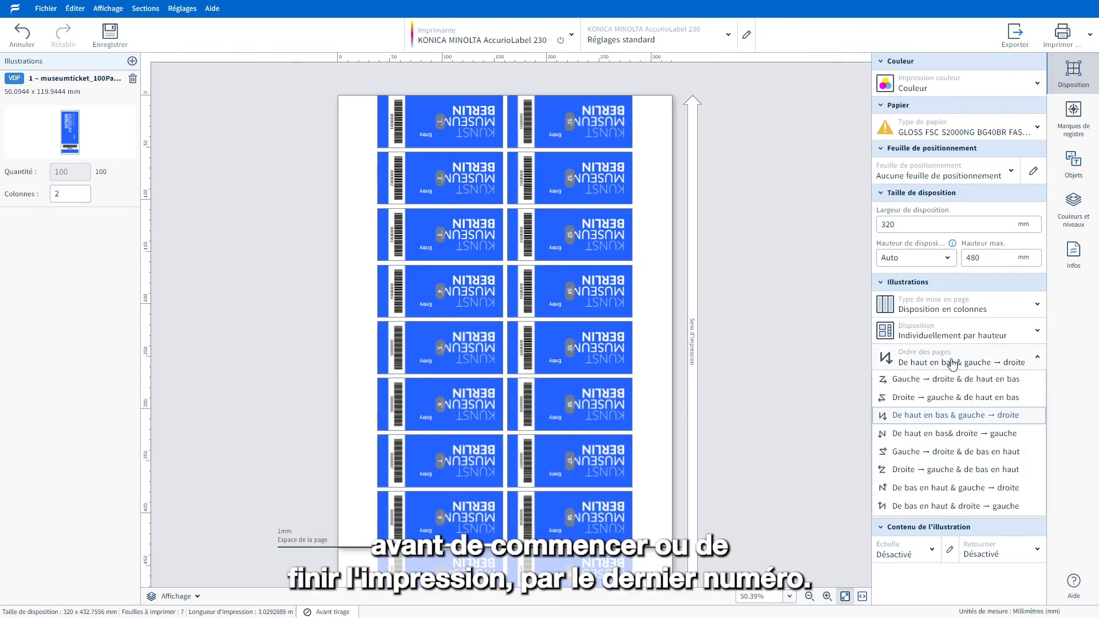
pyautogui.click(949, 380)
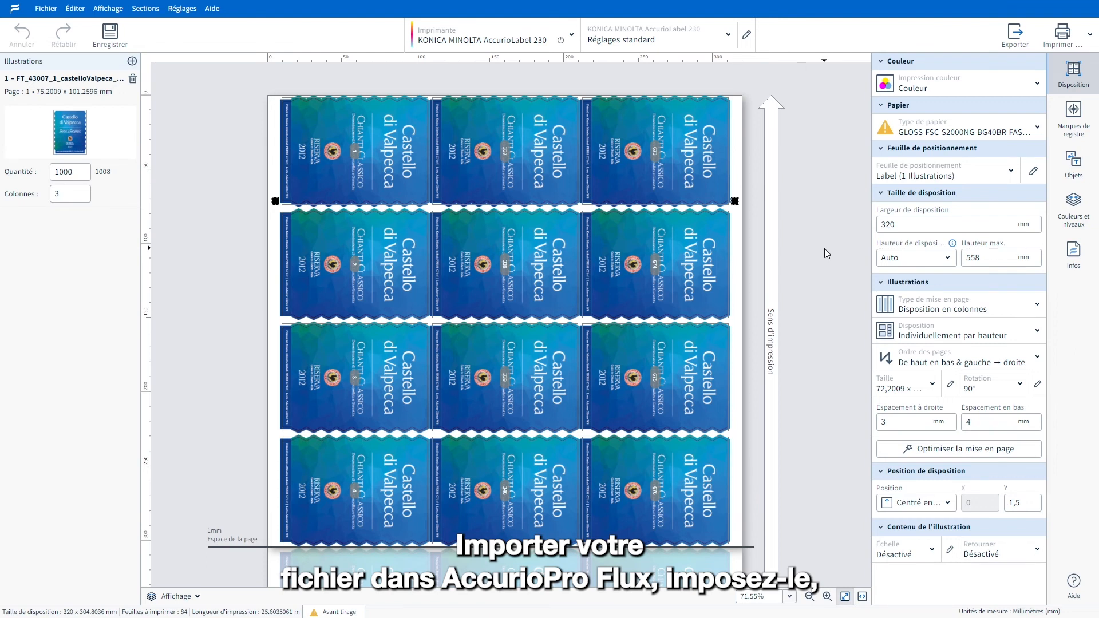
# Insert a text field on the Castello di Valpecca label artwork and set its font to Cooper Black.
pyautogui.click(1085, 164)
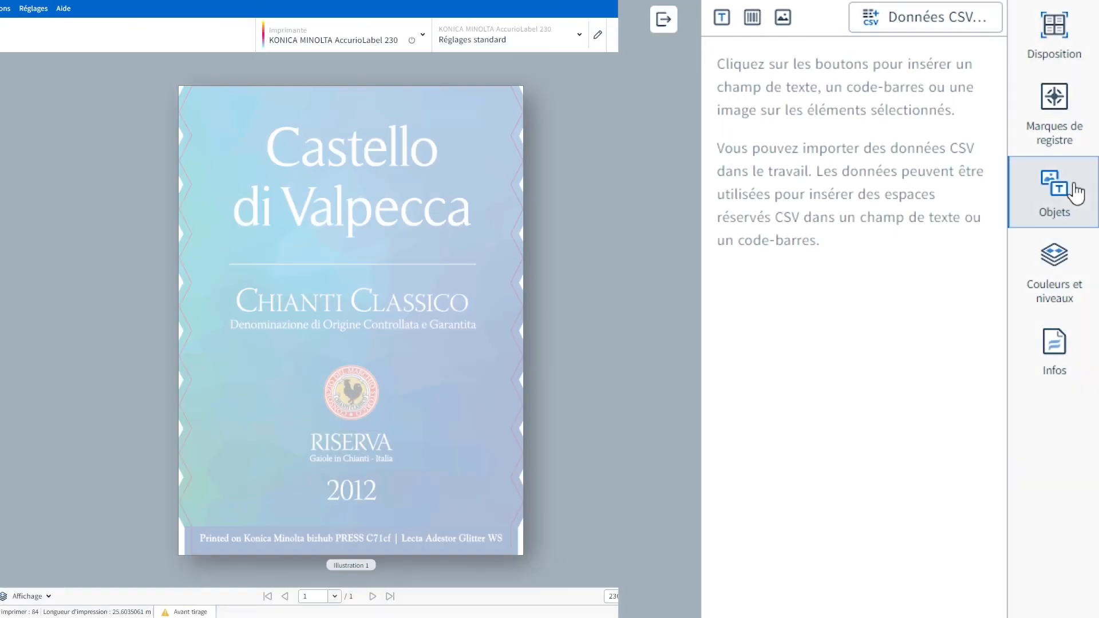
pyautogui.click(722, 19)
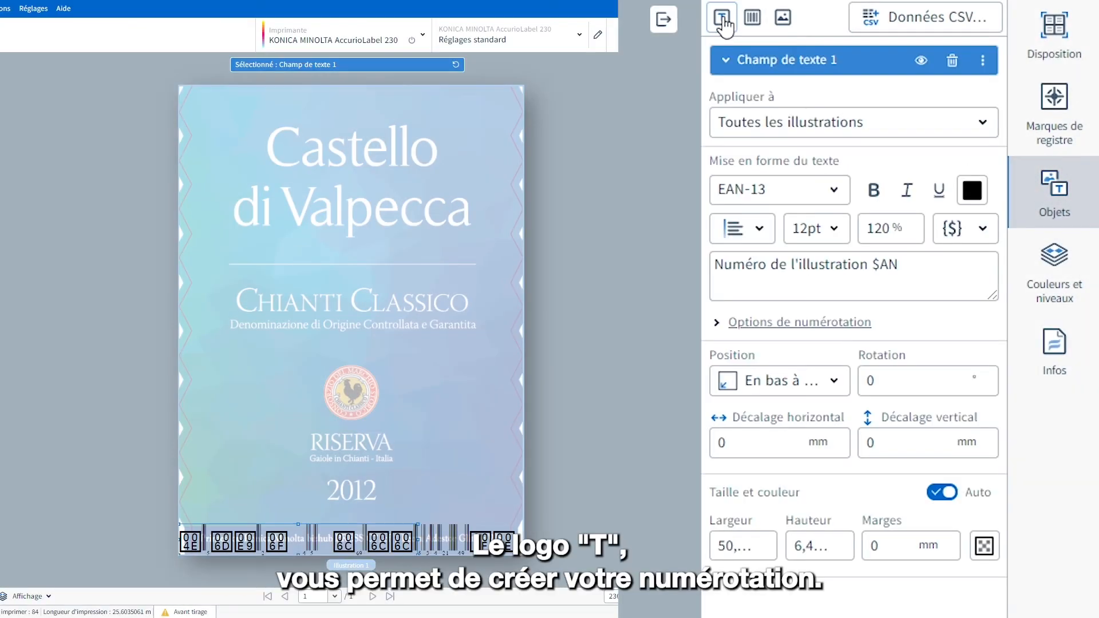
pyautogui.click(794, 200)
pyautogui.click(790, 255)
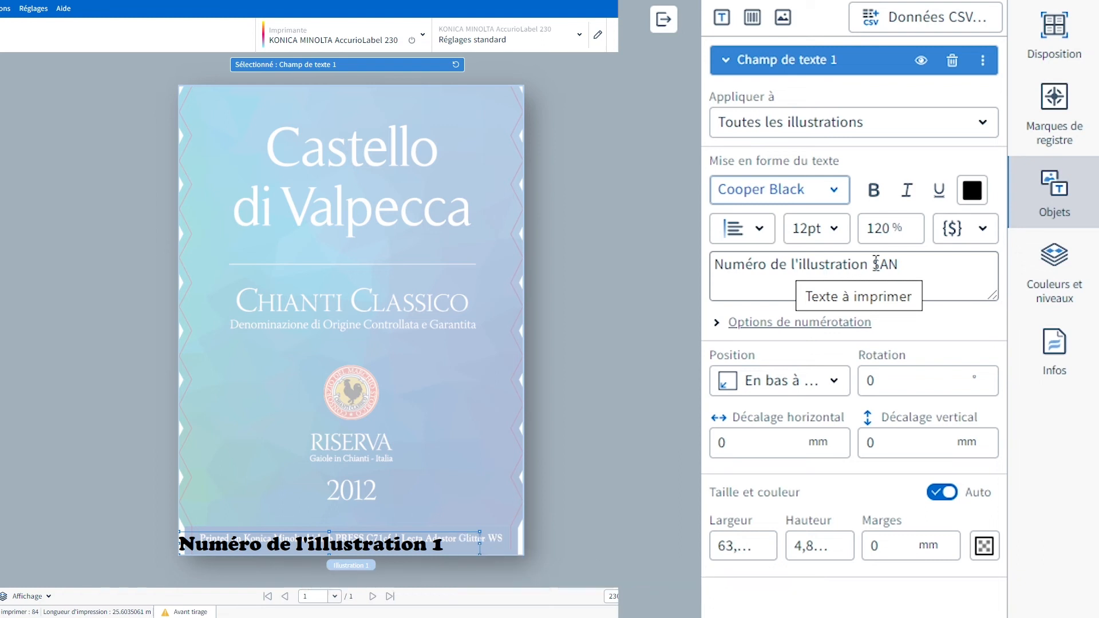
# Change the field's text to "Lot numéro $AN" and expand its numbering options.
pyautogui.moveTo(866, 264); pyautogui.dragTo(712, 267)
pyautogui.press('BackSpace')
pyautogui.write('Lot')
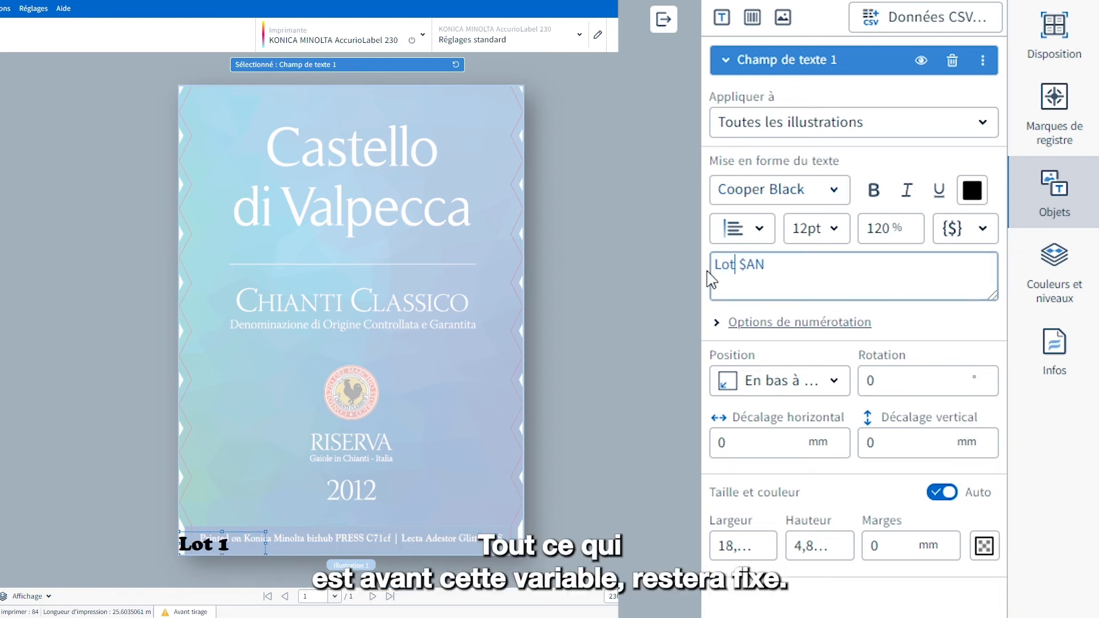
pyautogui.write(' numéro')
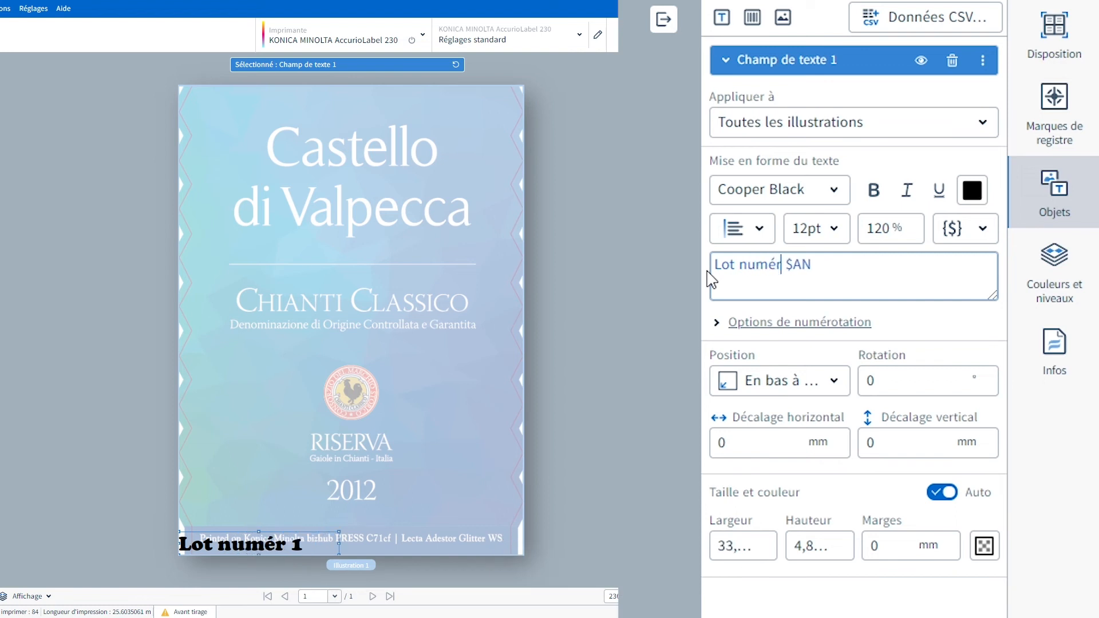
pyautogui.click(774, 322)
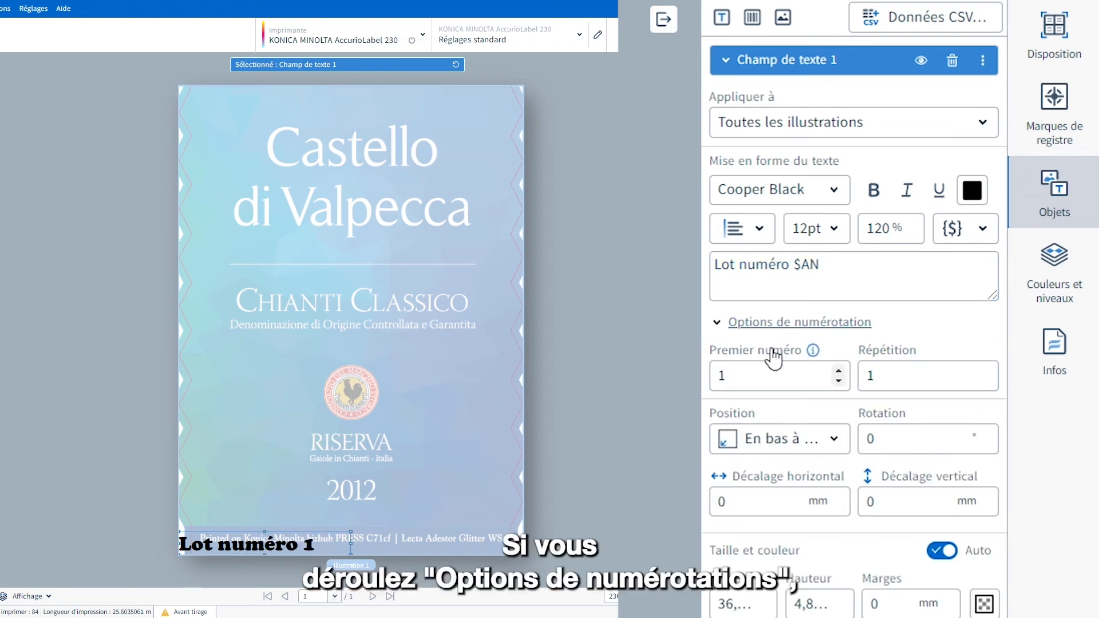
pyautogui.click(746, 381)
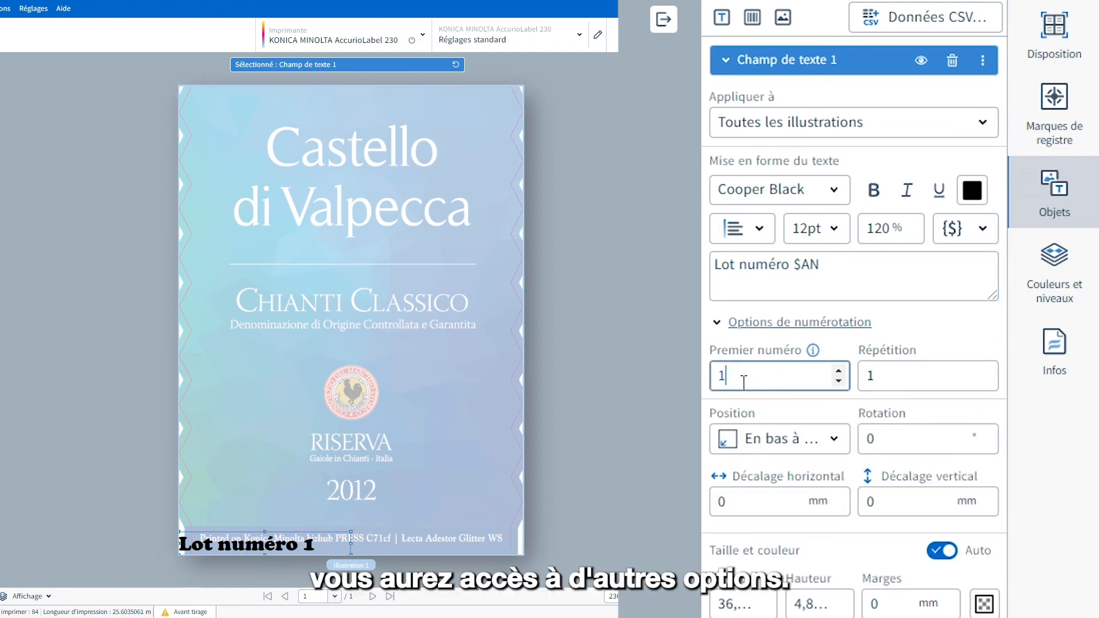
# Place the text field centred at the label's bottom edge with a vertical offset of about 6.1 mm, and centre-align its text.
pyautogui.click(806, 436)
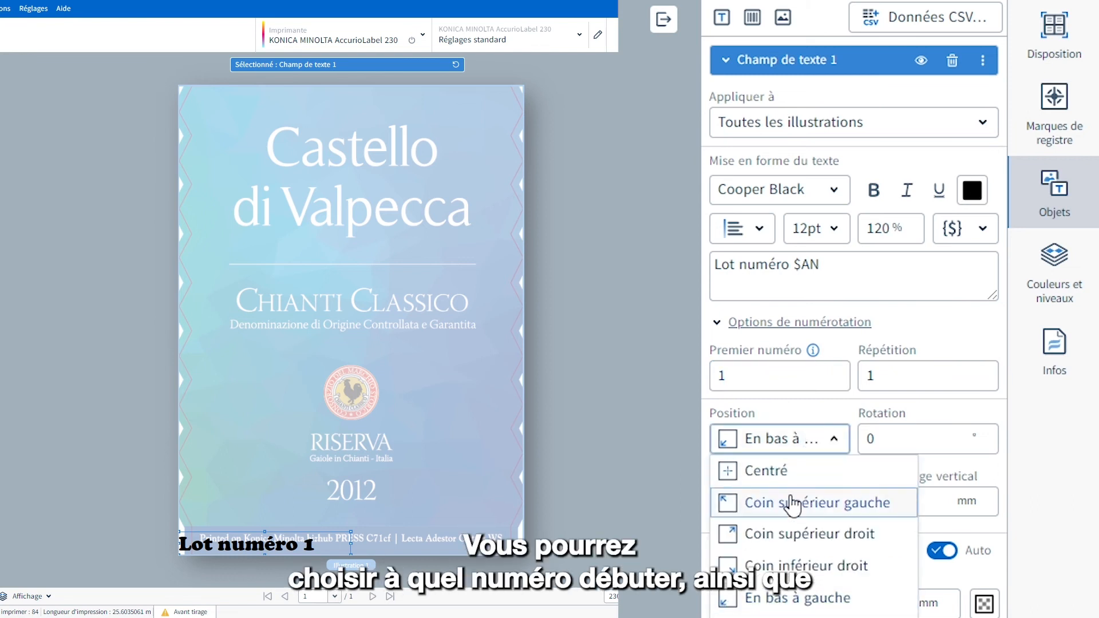
pyautogui.click(795, 616)
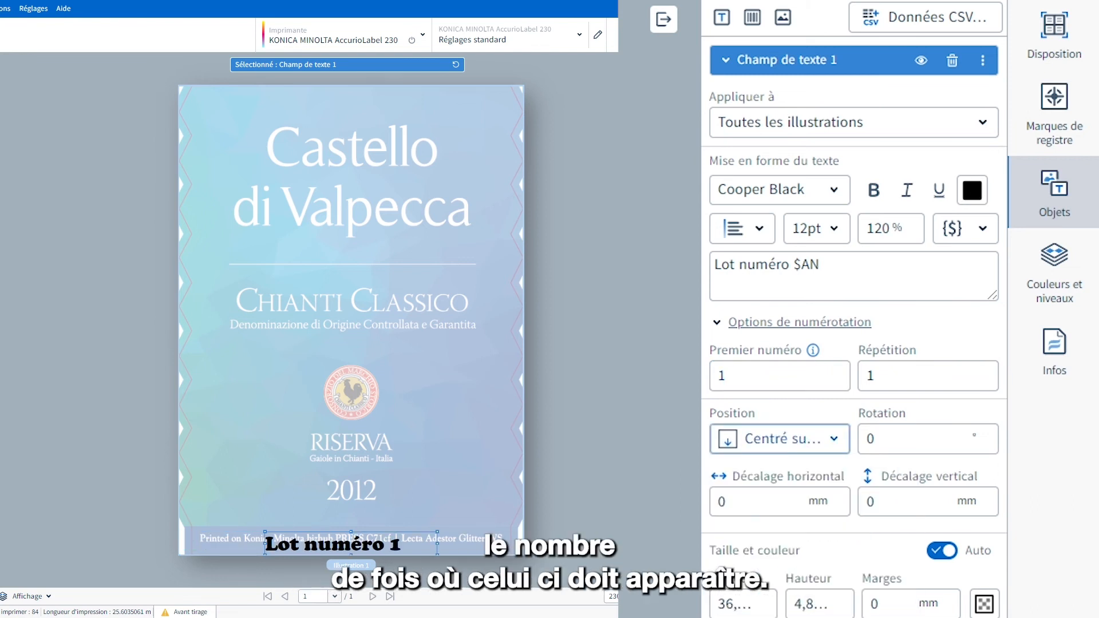
pyautogui.moveTo(371, 545); pyautogui.dragTo(372, 515)
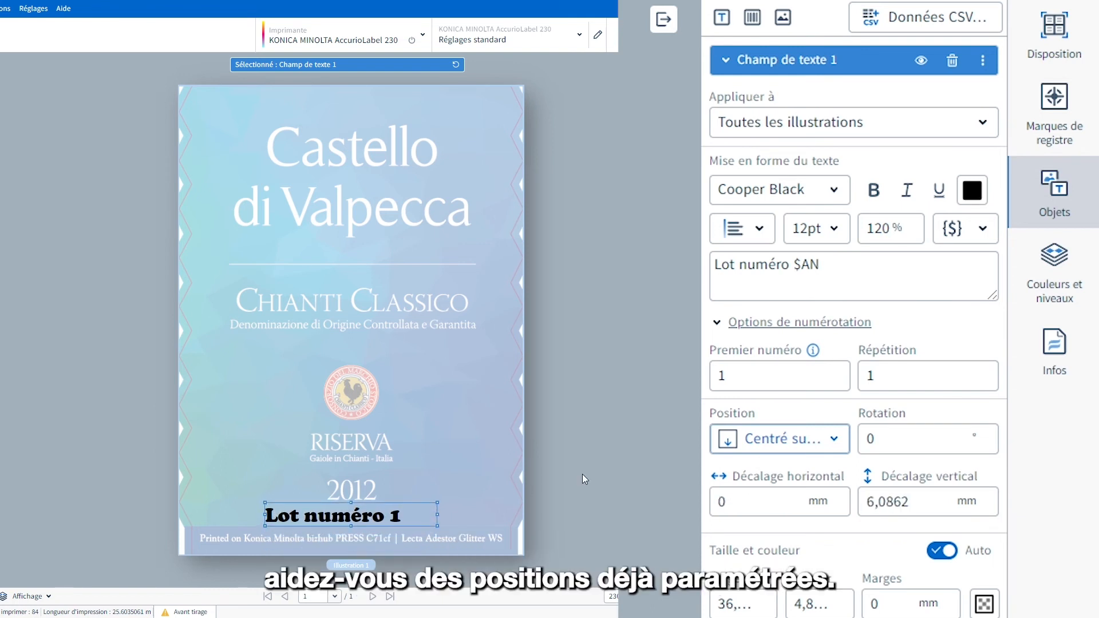
pyautogui.click(749, 234)
pyautogui.click(761, 289)
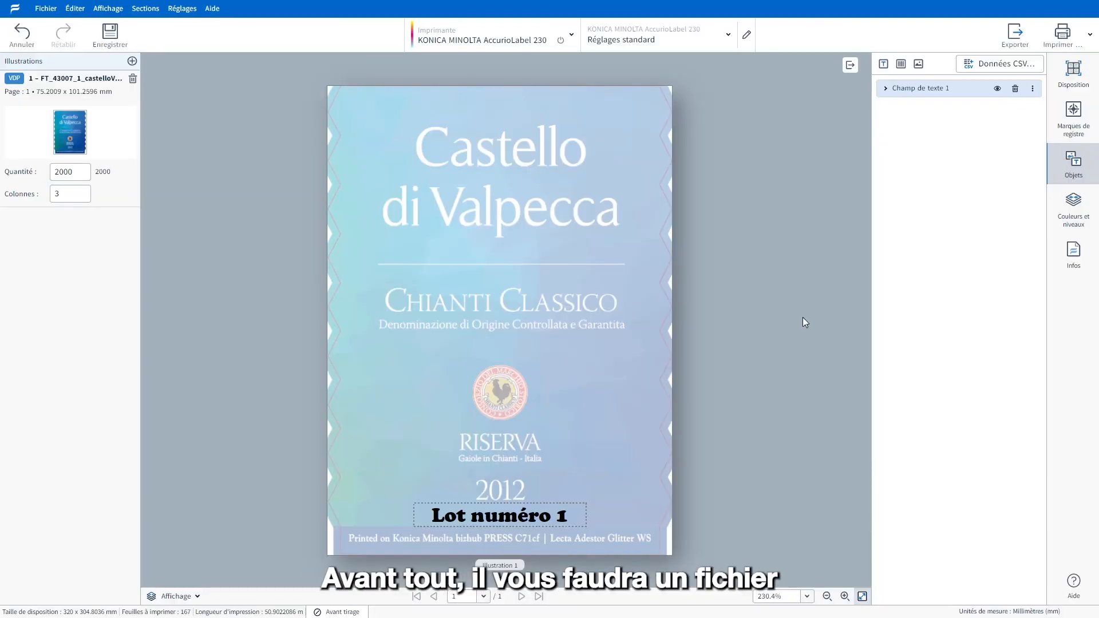
# Import the semicolon-delimited data file EAN13.csv from the Code barre folder as the job's CSV data.
pyautogui.click(1014, 69)
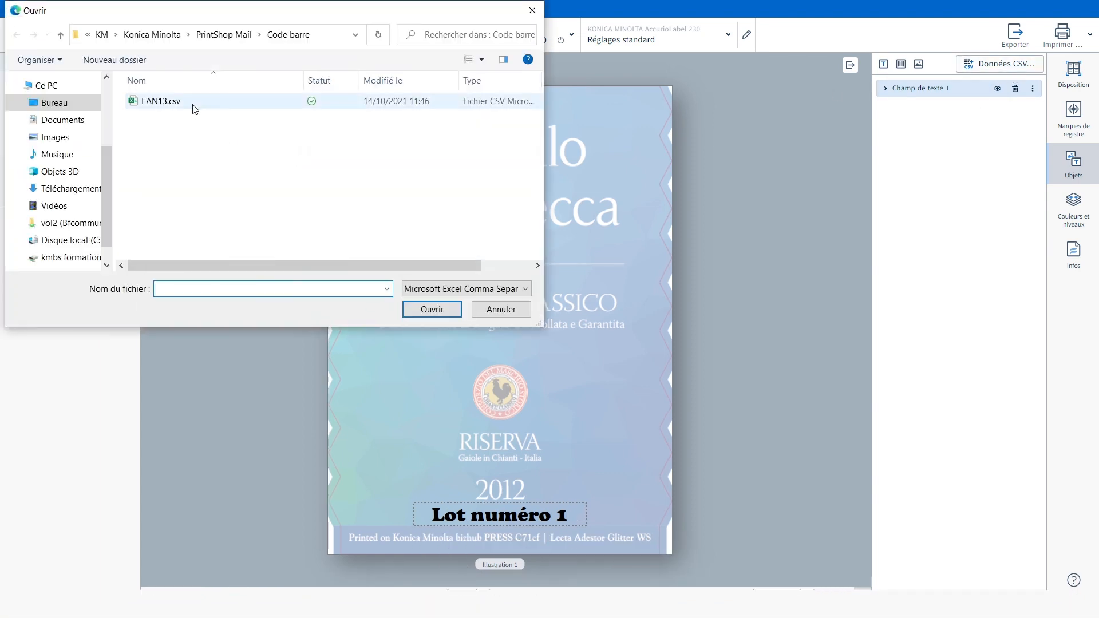
pyautogui.click(198, 108)
pyautogui.click(424, 312)
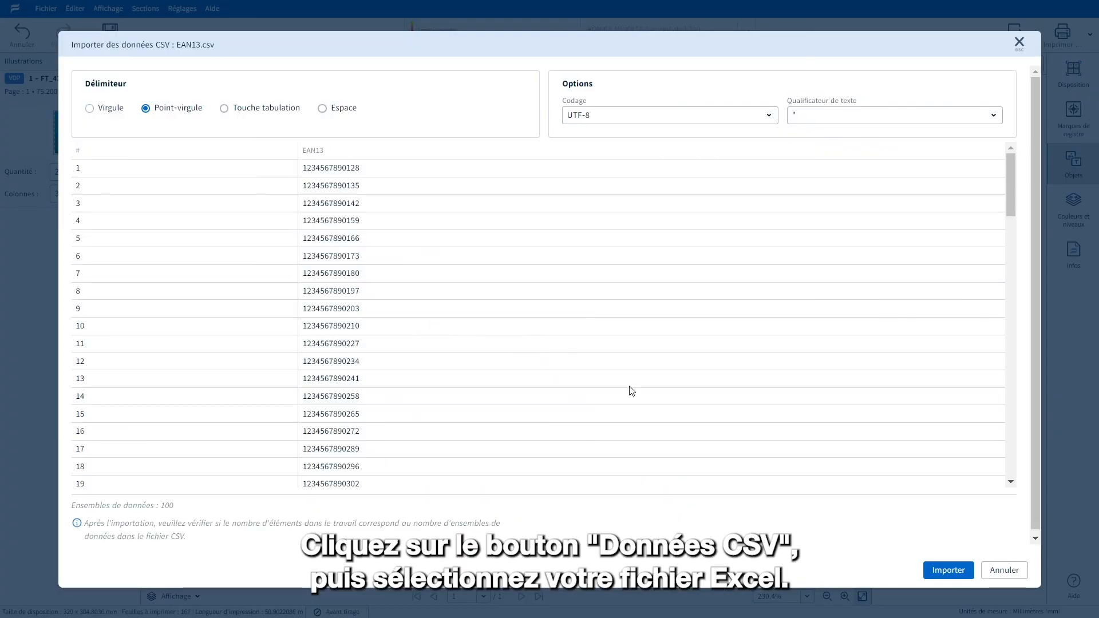
pyautogui.click(947, 570)
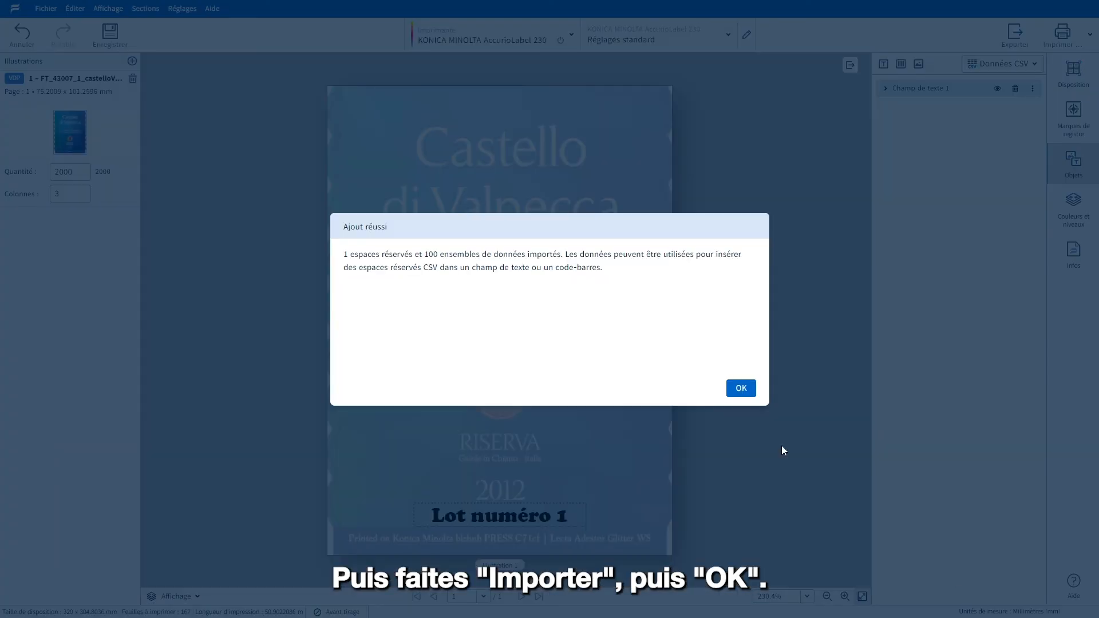
pyautogui.click(737, 388)
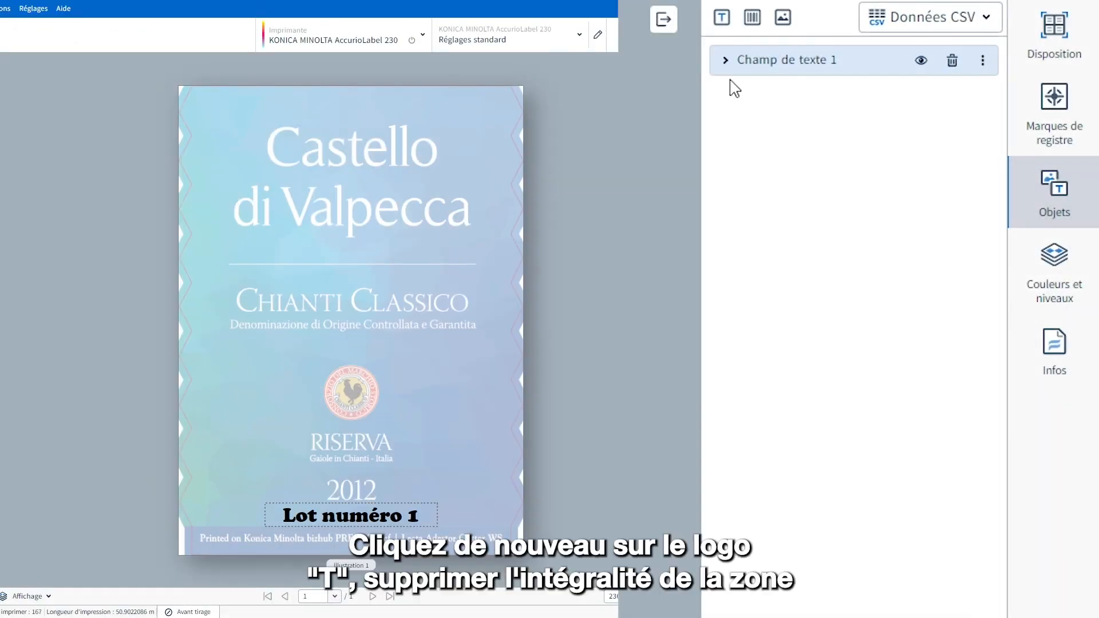
# Add a second text field to the label and replace its default text with the $CSV-EAN13 placeholder.
pyautogui.click(722, 24)
pyautogui.click(795, 264)
pyautogui.tripleClick(795, 265)
pyautogui.press('BackSpace')
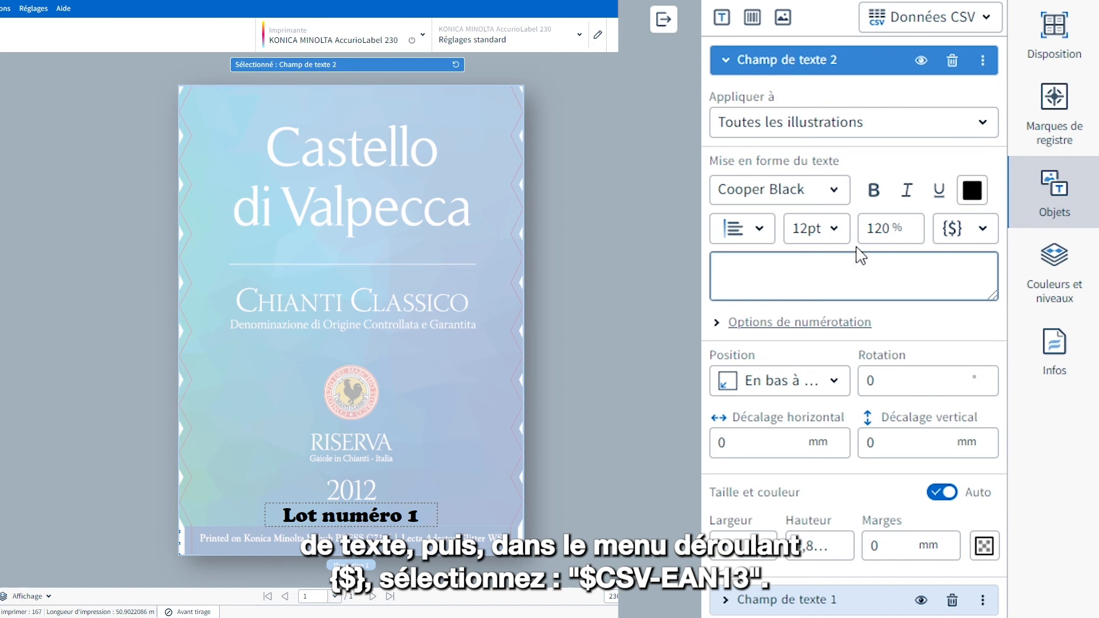
pyautogui.click(974, 230)
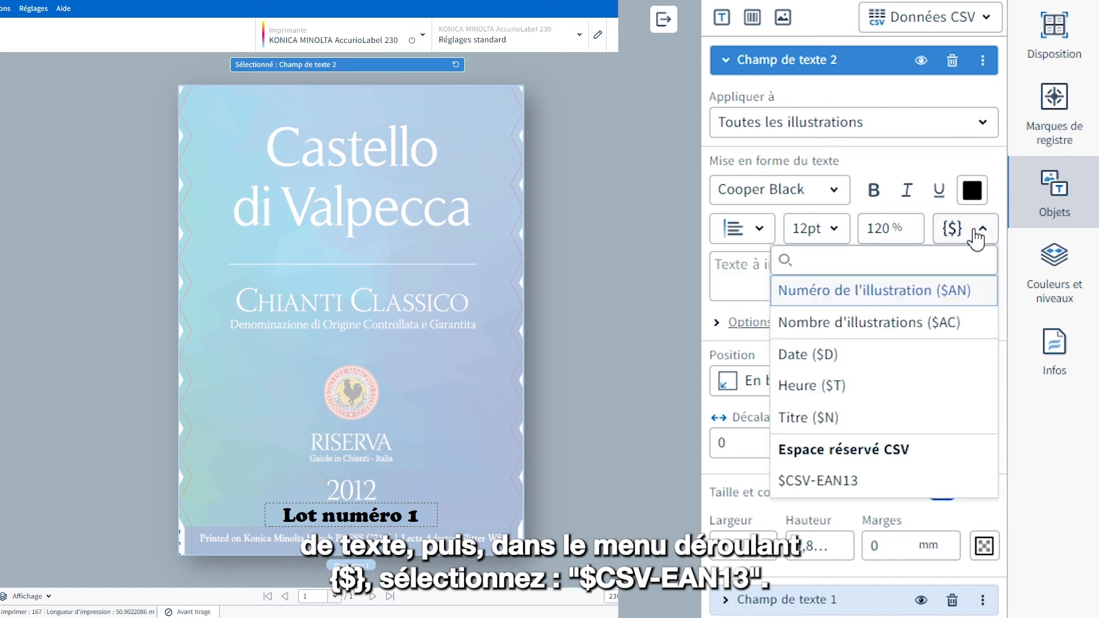
pyautogui.click(852, 481)
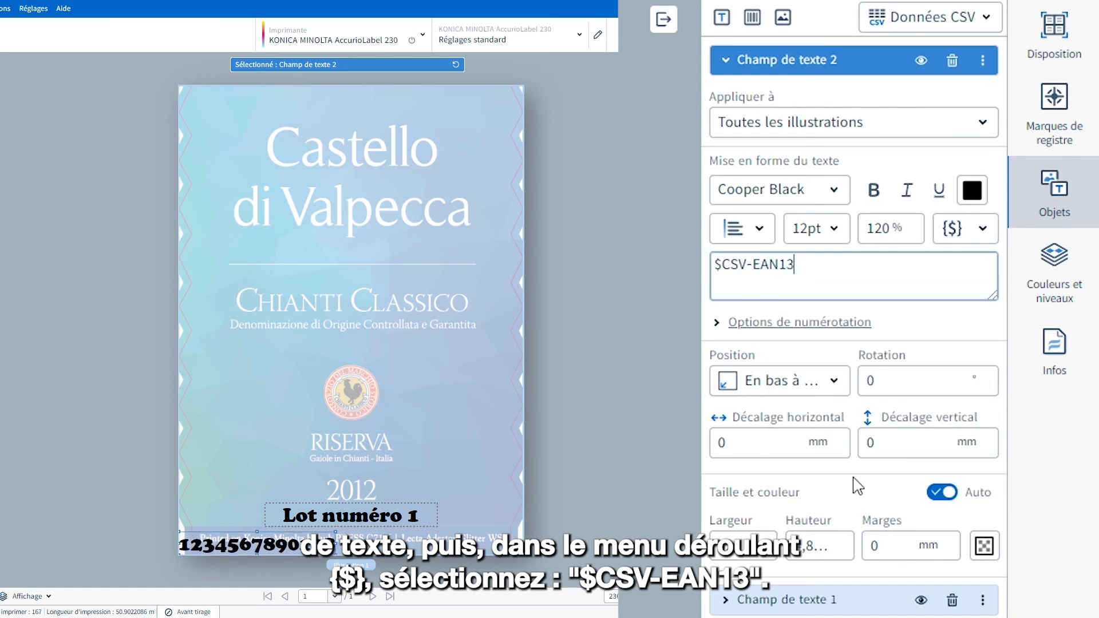
# Apply the EAN-13 font to the CSV text field and move the resulting barcode to the right of the RISERVA text.
pyautogui.click(812, 199)
pyautogui.scroll(-10, 813, 203)
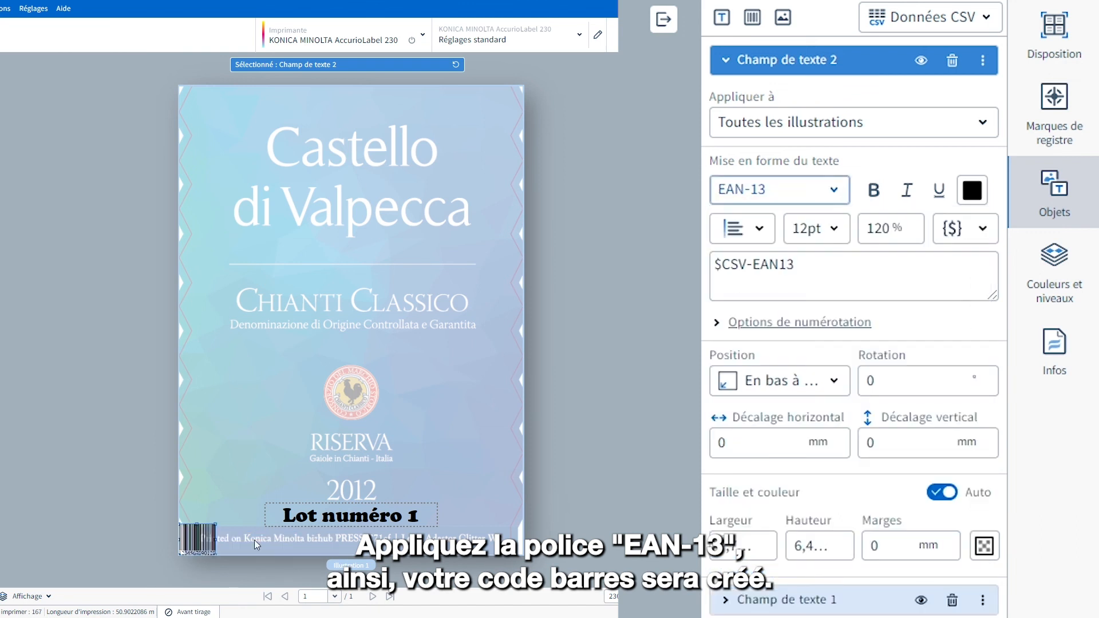
pyautogui.moveTo(187, 539); pyautogui.dragTo(442, 442)
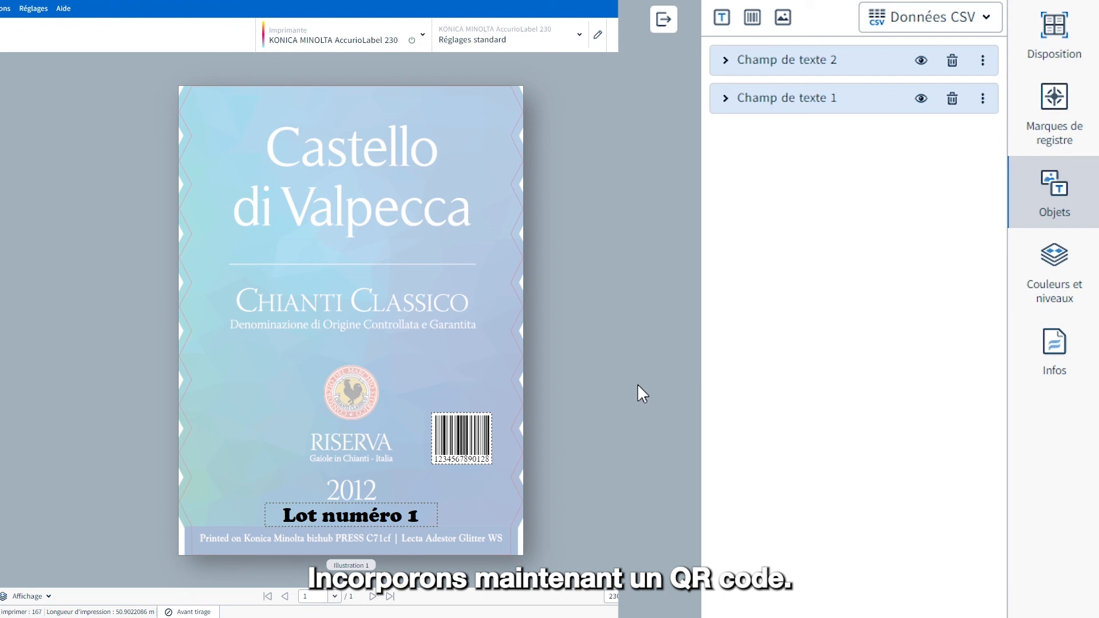
# Insert a barcode object on the label and set its type to QR code.
pyautogui.click(750, 28)
pyautogui.click(774, 189)
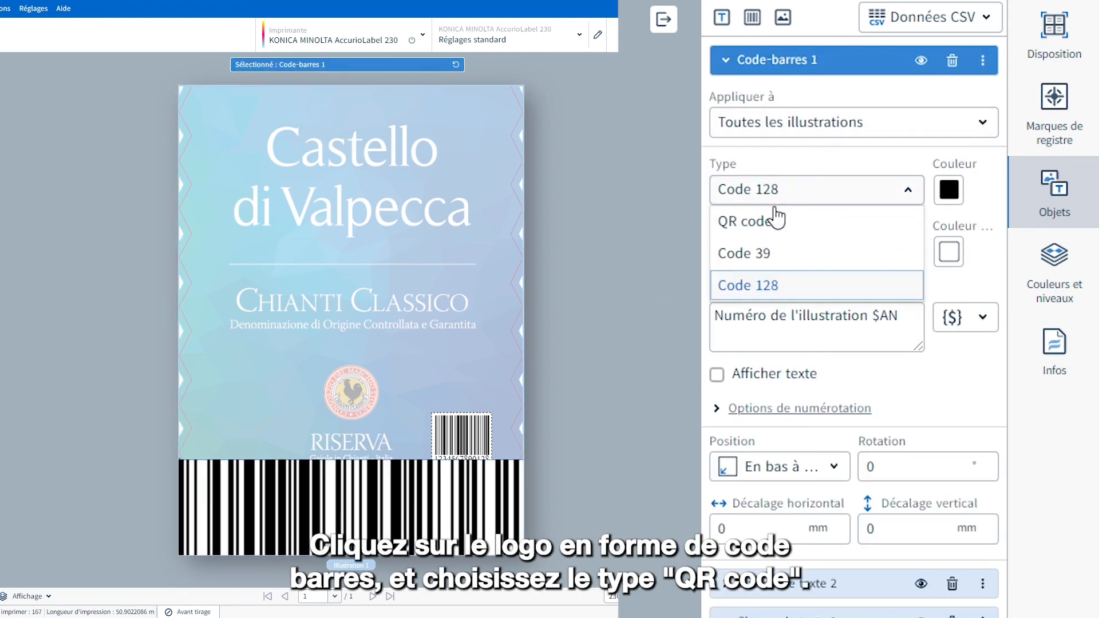
pyautogui.click(744, 221)
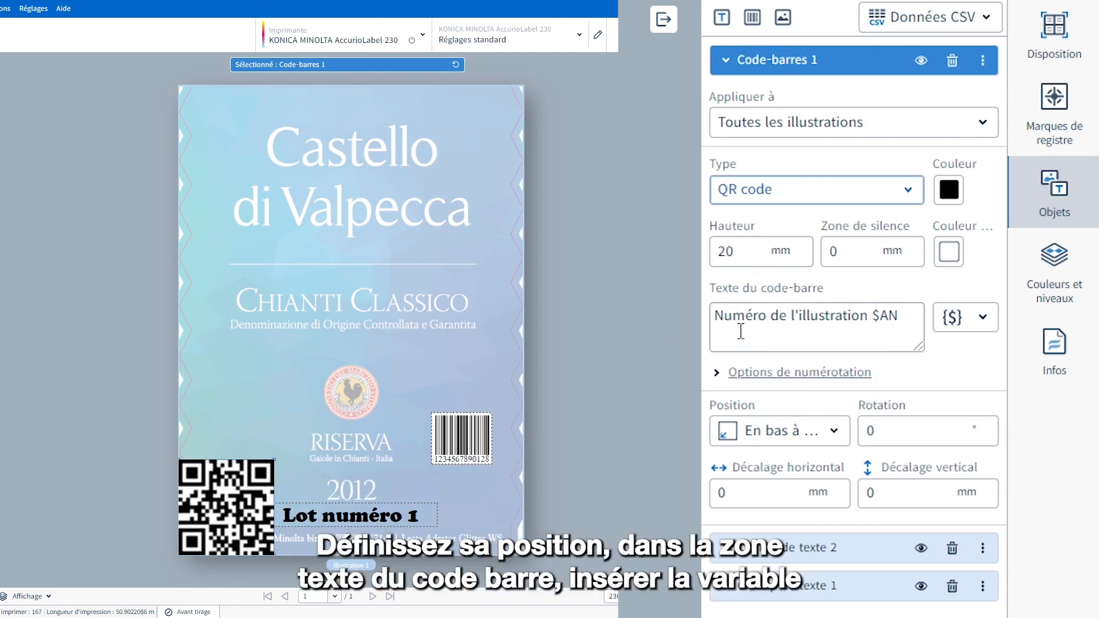
pyautogui.doubleClick(763, 322)
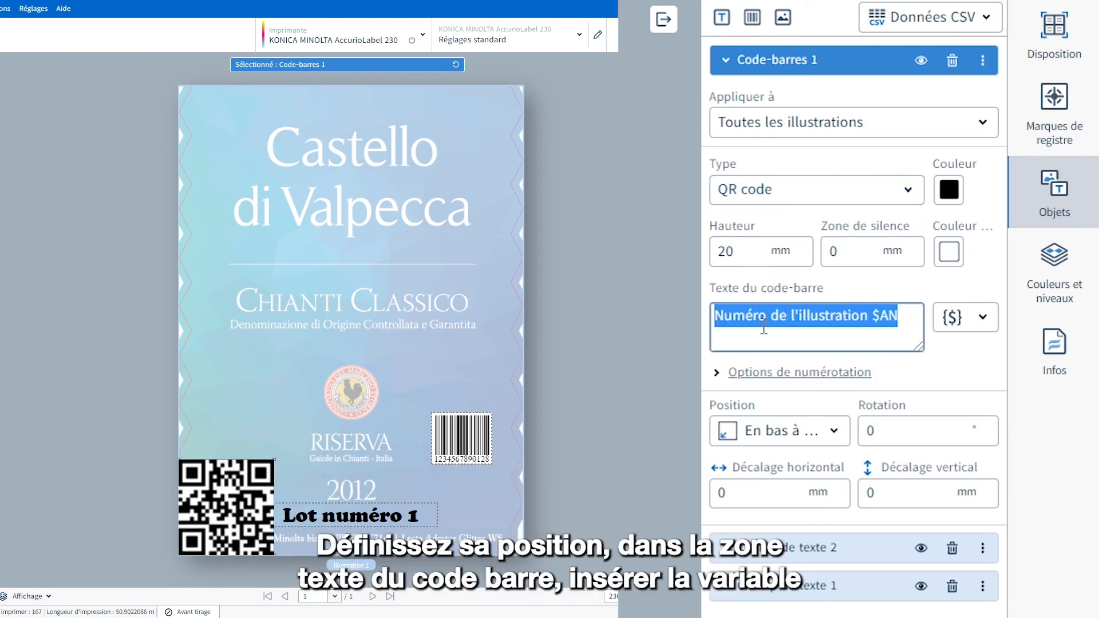
pyautogui.write('www.konicaminolta.fr')
pyautogui.moveTo(227, 504); pyautogui.dragTo(246, 437)
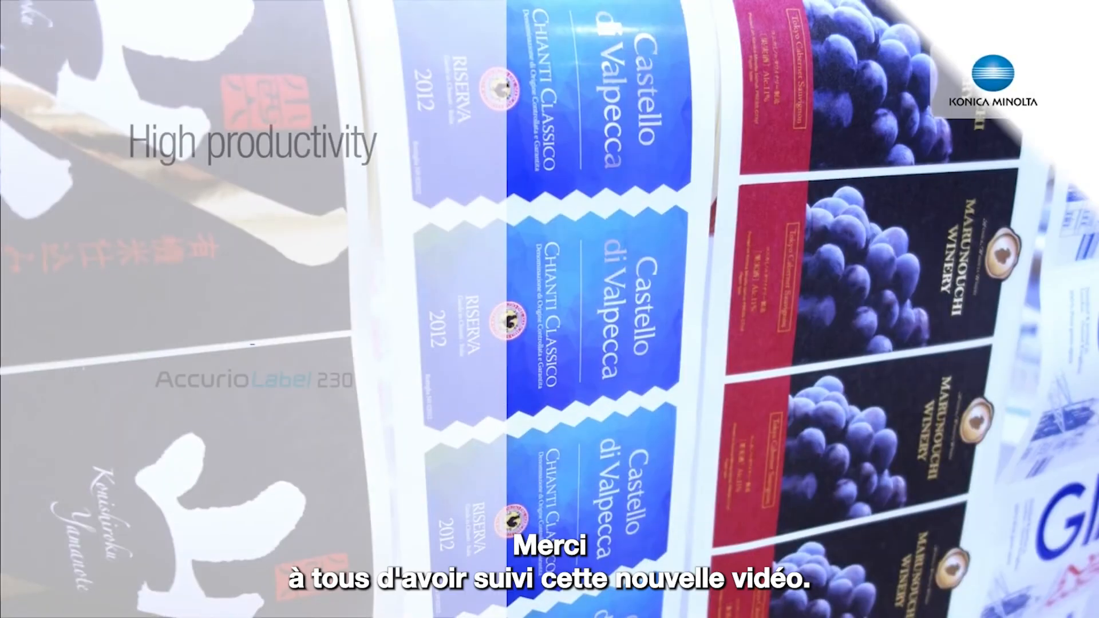